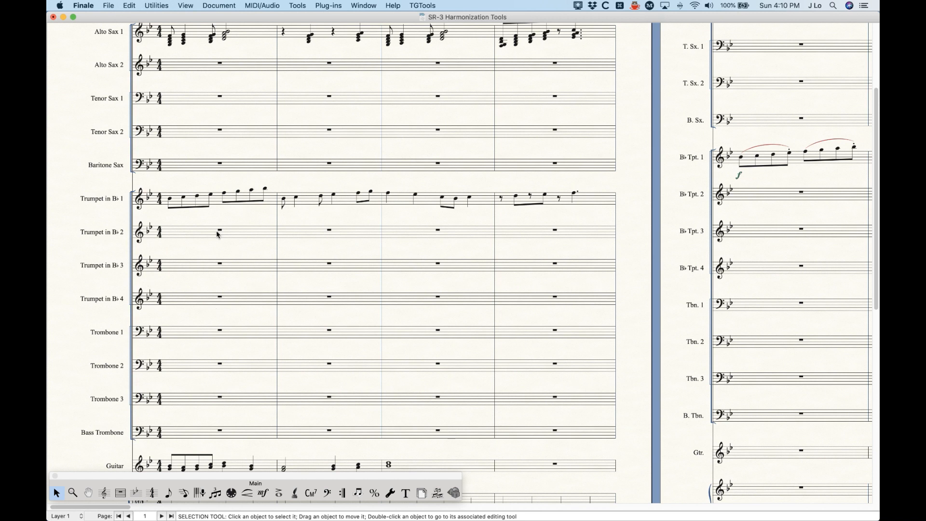
- Look over the score's opening system, from the title down to the guitar staff
scroll(345, 188, "up", 1)
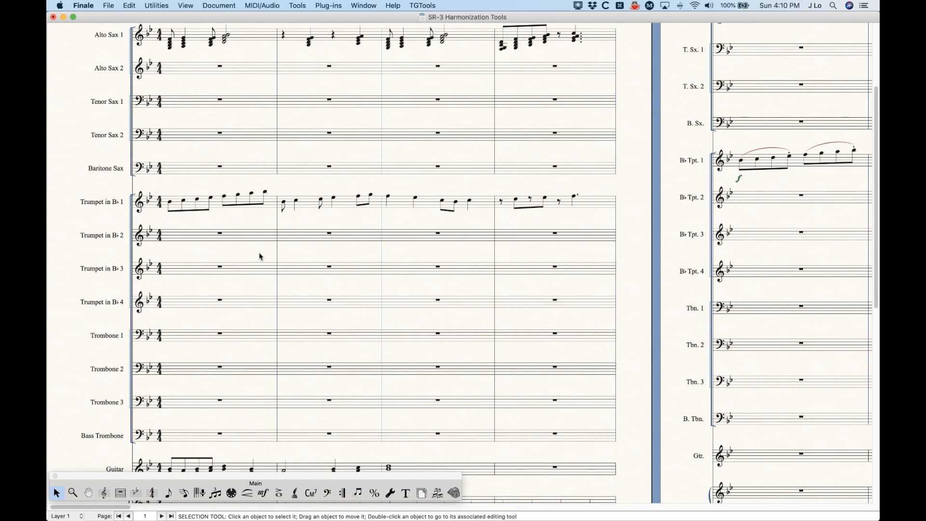
scroll(233, 306, "up", 2)
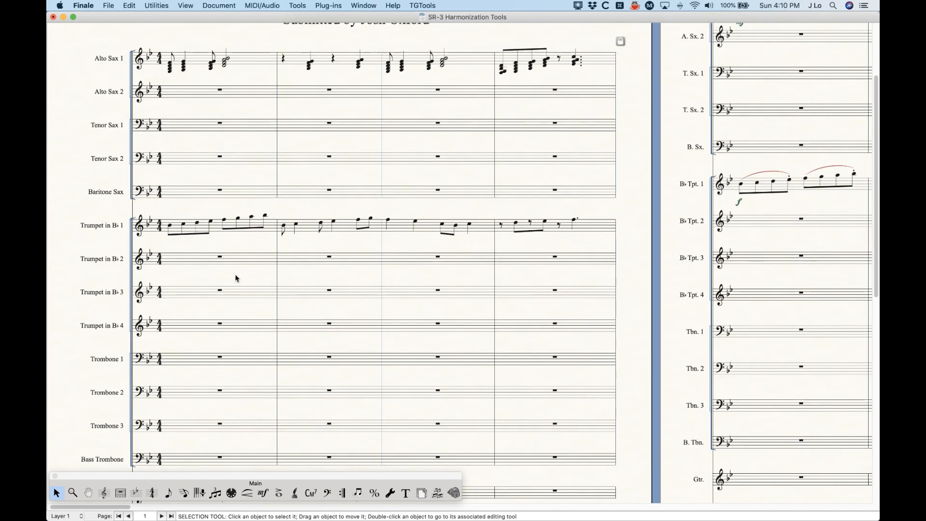
scroll(265, 329, "up", 5)
scroll(265, 329, "down", 2)
scroll(264, 329, "up", 2)
scroll(260, 323, "down", 1)
scroll(261, 323, "up", 1)
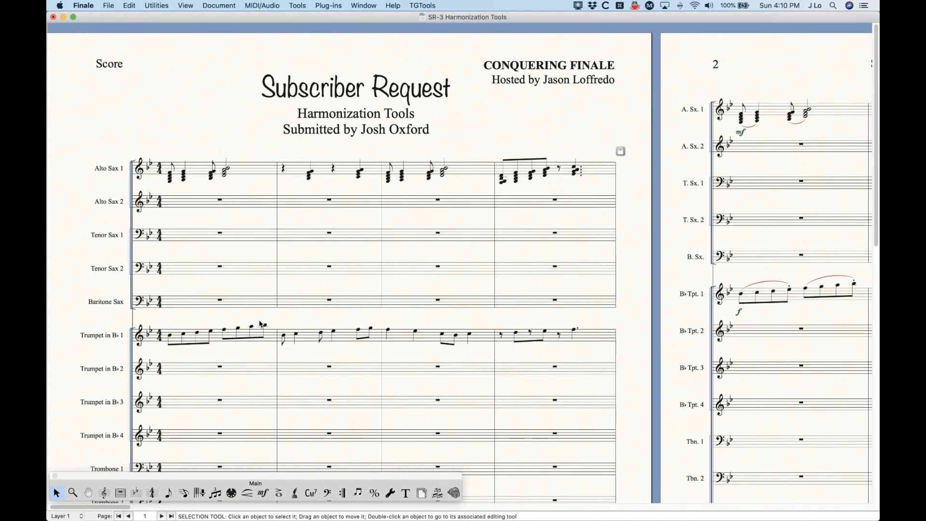
scroll(261, 323, "down", 4)
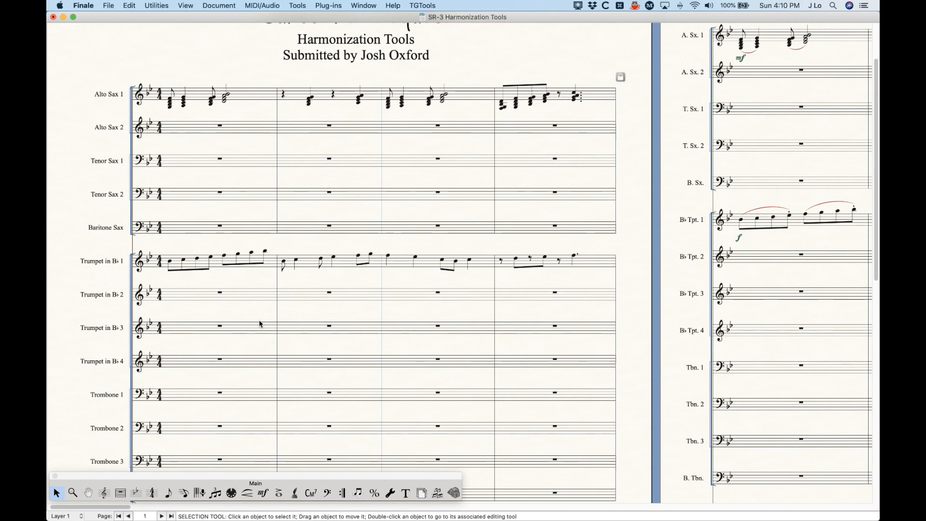
scroll(261, 324, "up", 3)
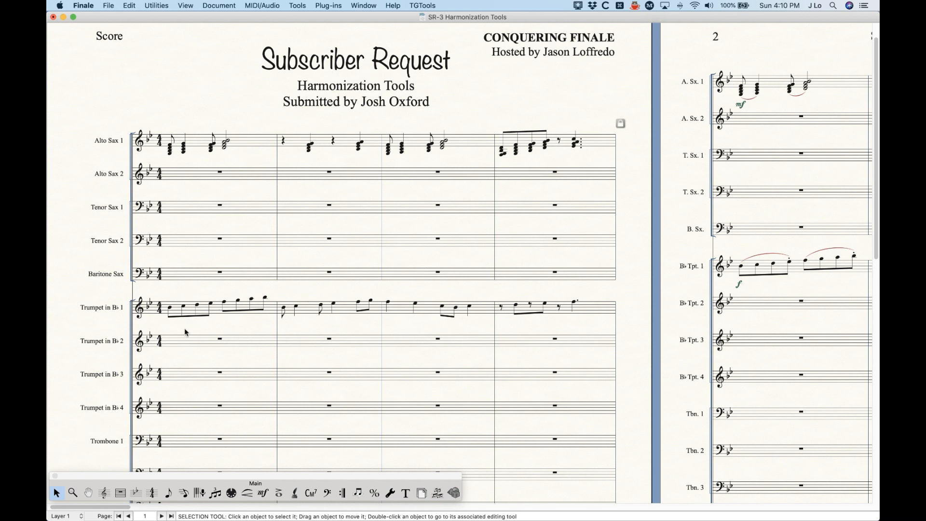
- Select all four measures of the Trumpet in B♭ 1 staff and transpose them down three diatonic steps
left_click(216, 310)
left_click(578, 305, "shift")
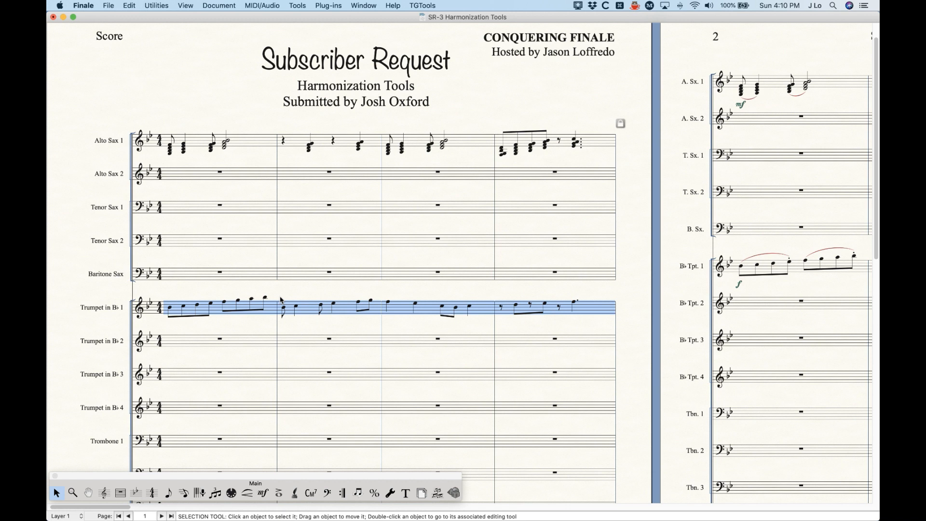
key("6")
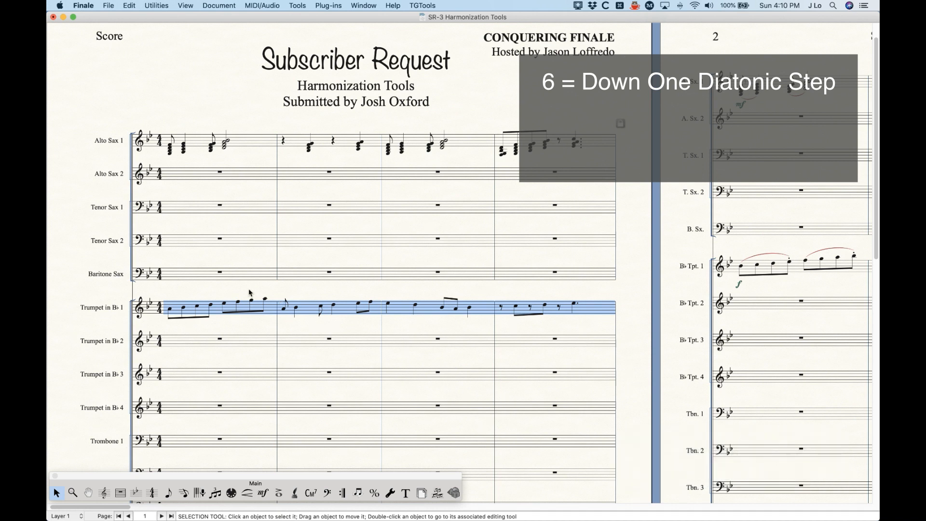
key("6")
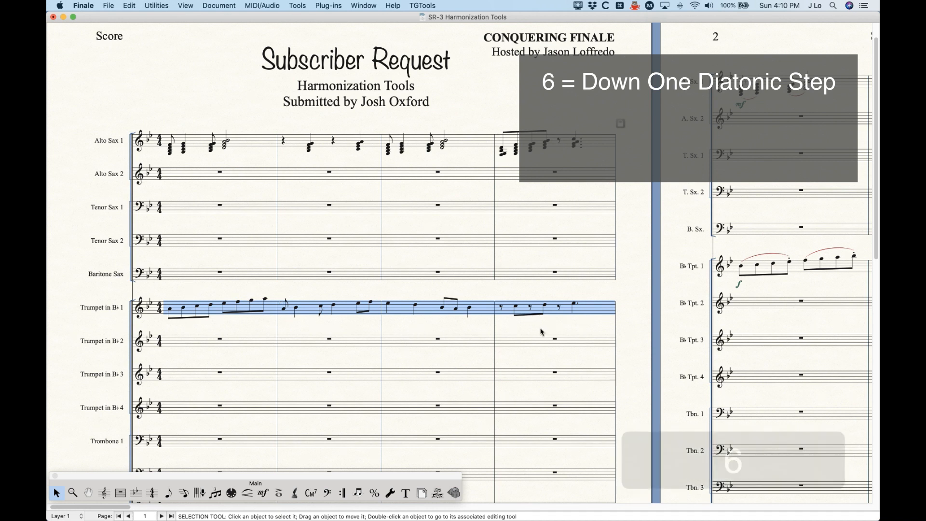
key("6")
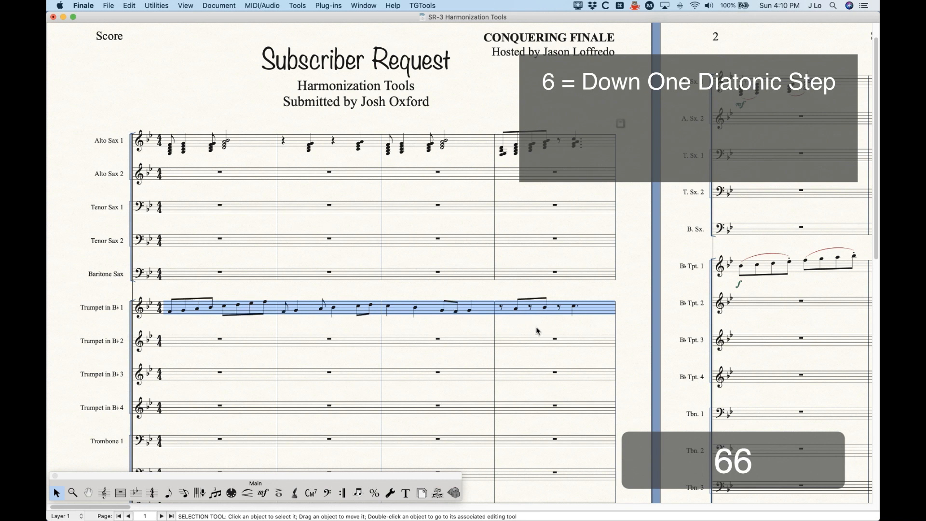
- Transpose the selected trumpet line back up by diatonic steps to its original pitch, and shift it down one octave and back up
key("7")
key("7")
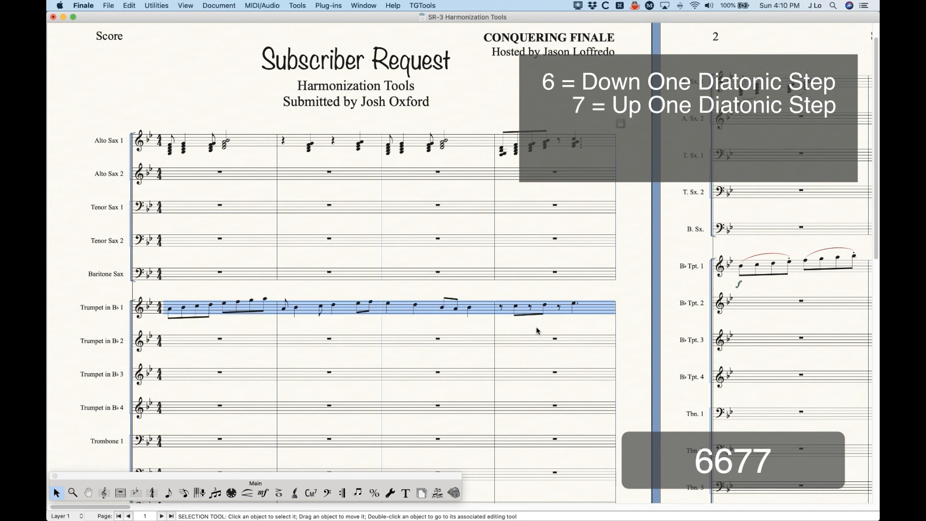
key("7")
key("7")
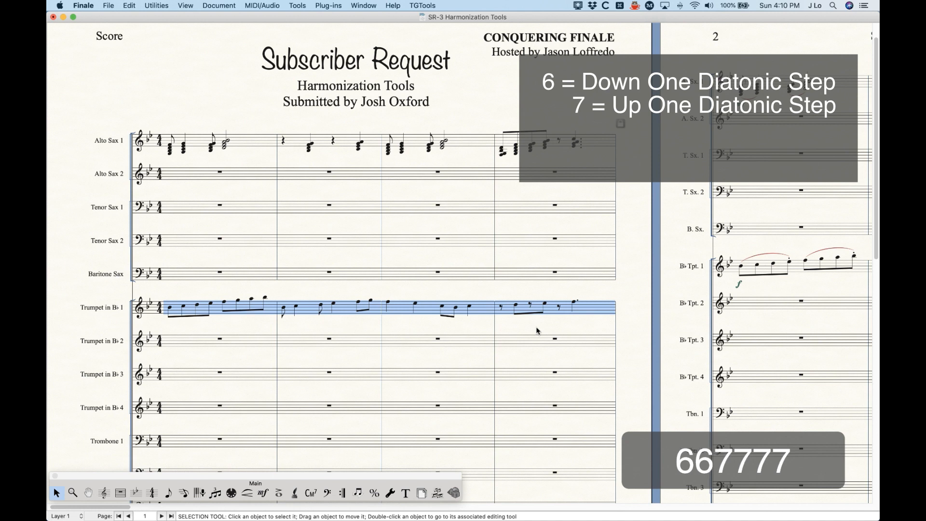
key("6")
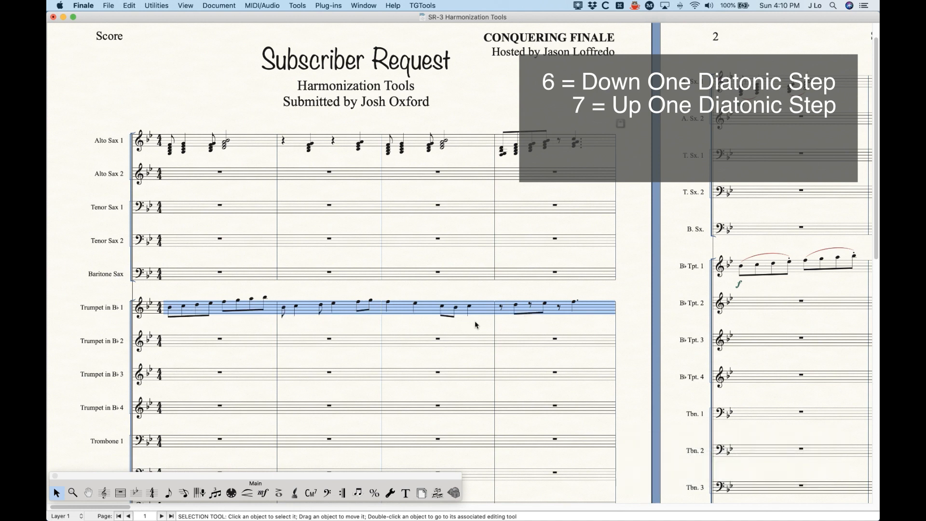
key("8")
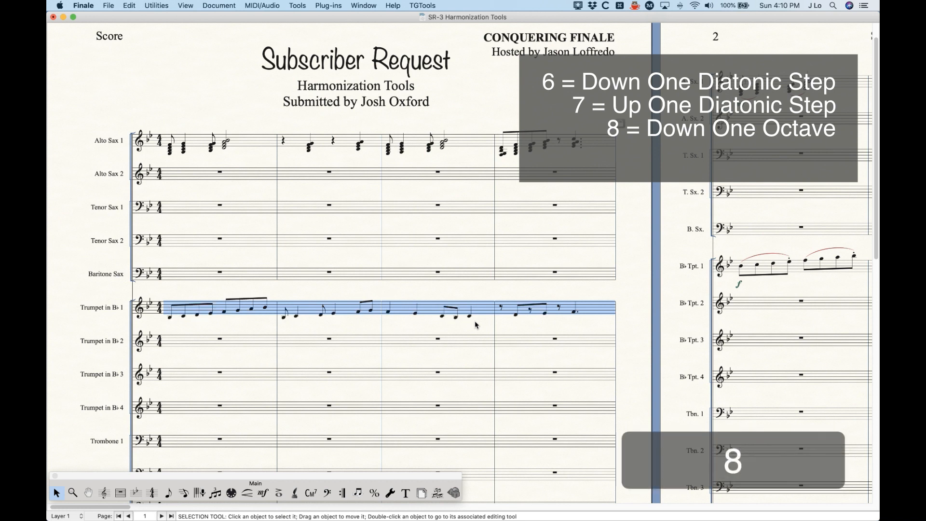
key("9")
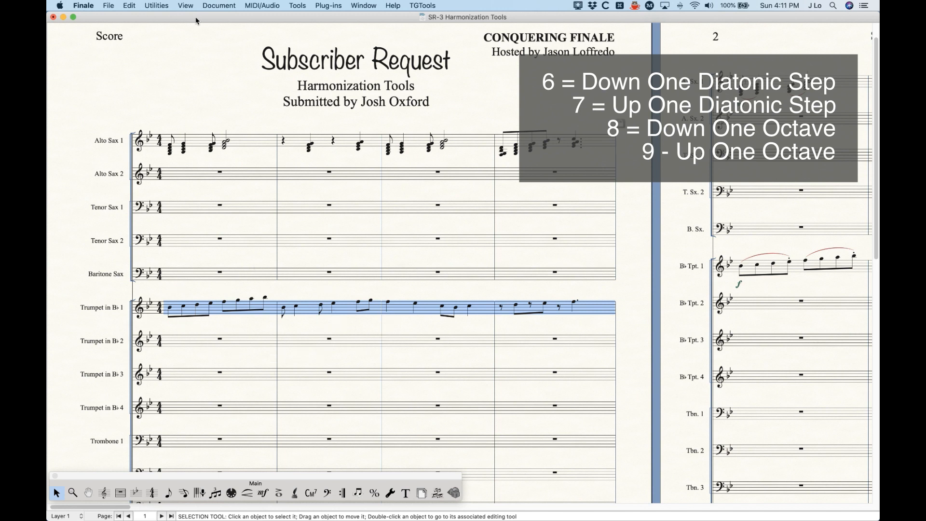
- Open the Transposition settings for the selected trumpet line, set the direction to Up and turn off Preserve Original Notes
left_click(156, 5)
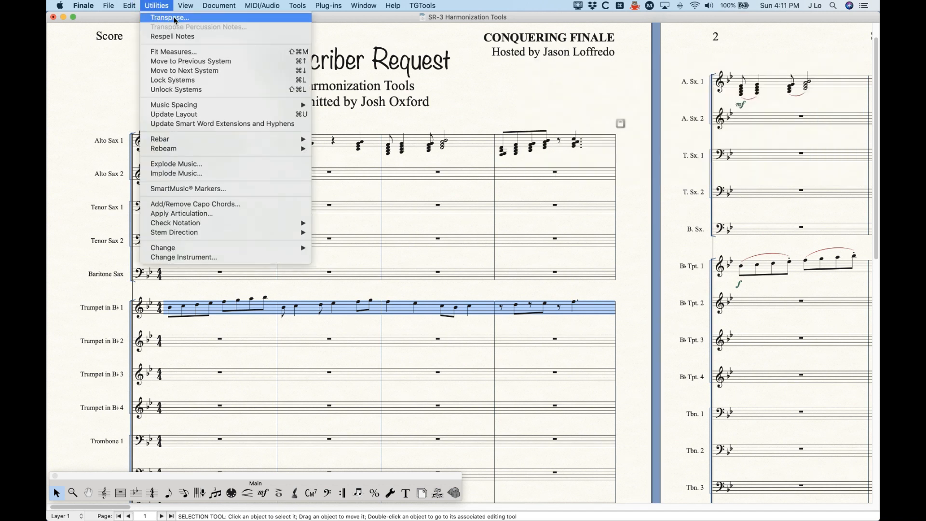
left_click(162, 18)
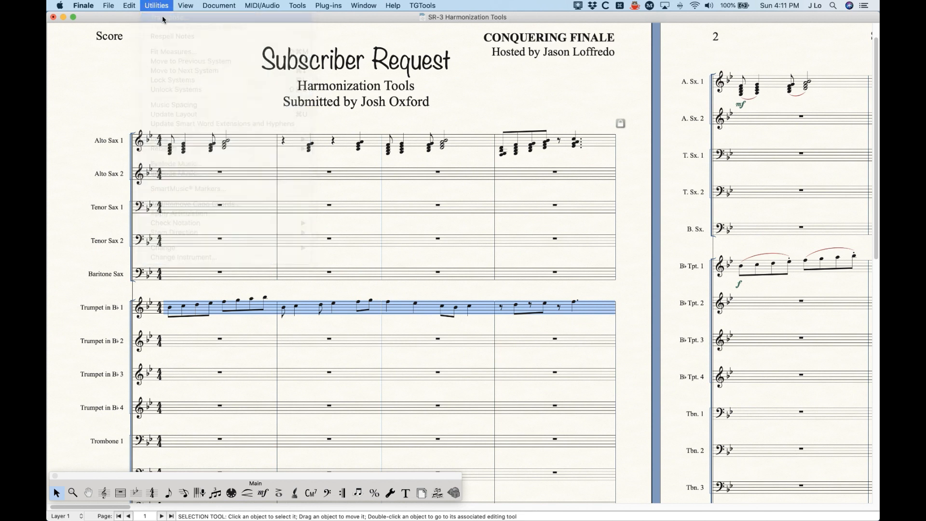
left_click(448, 131)
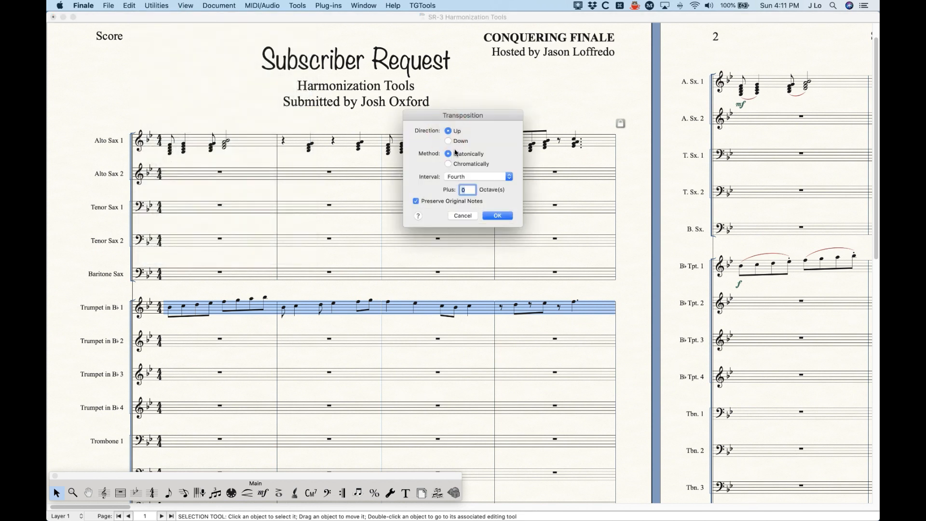
left_click(431, 202)
left_click_drag(479, 115, 445, 118)
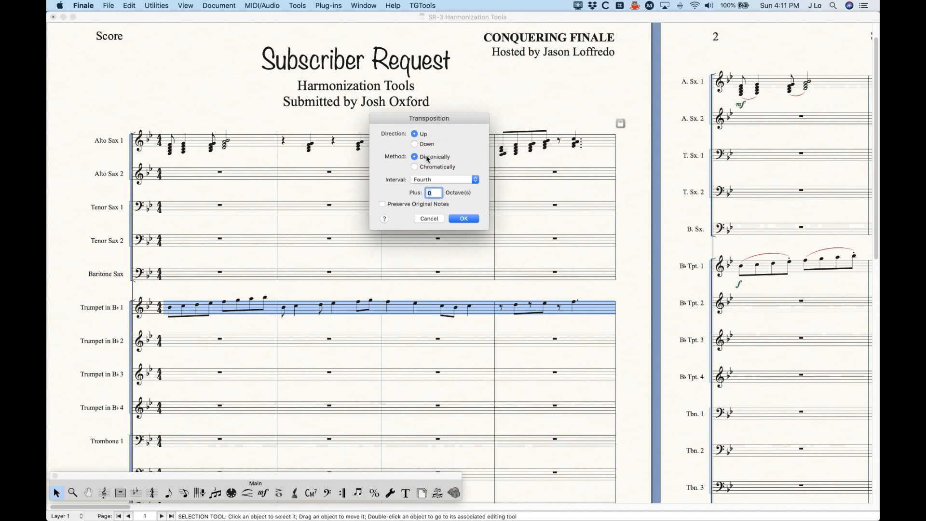
- Transpose the selected trumpet line up diatonically by a Third, and undo the transposition
left_click(441, 179)
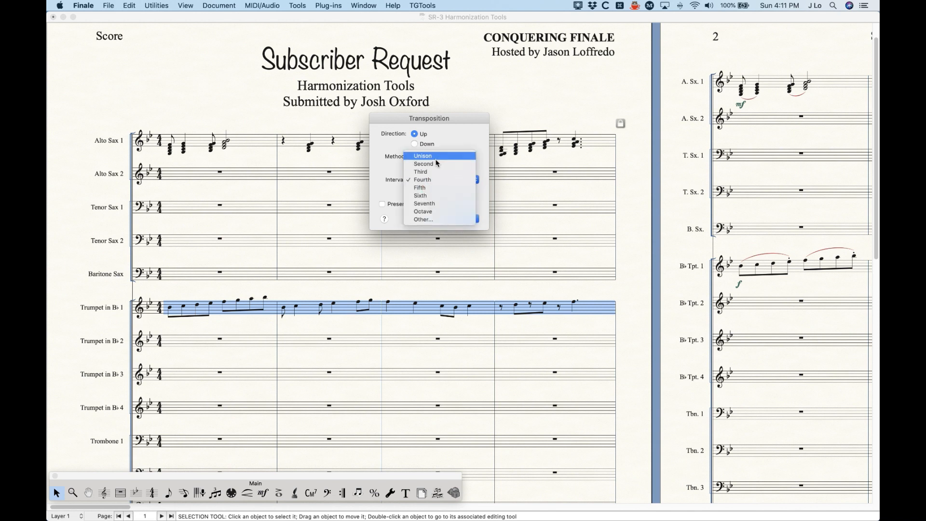
left_click(428, 164)
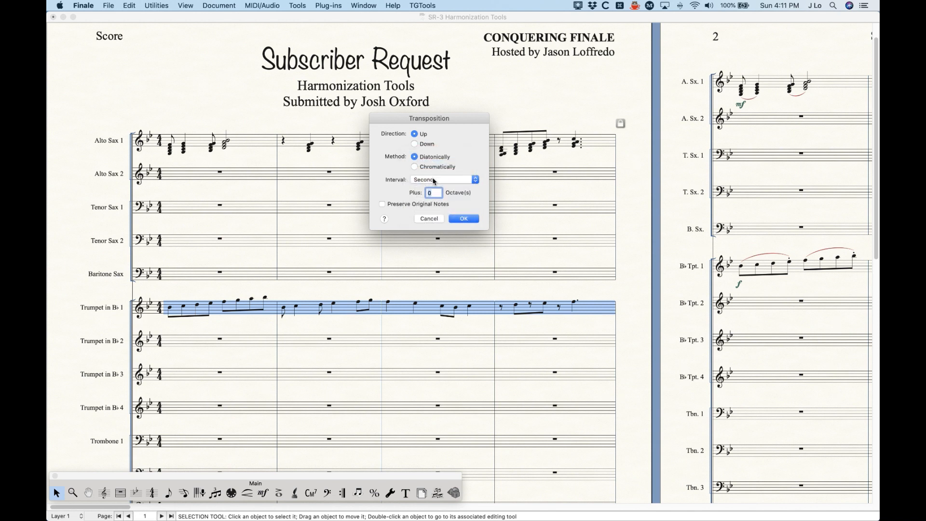
left_click(434, 179)
left_click(434, 188)
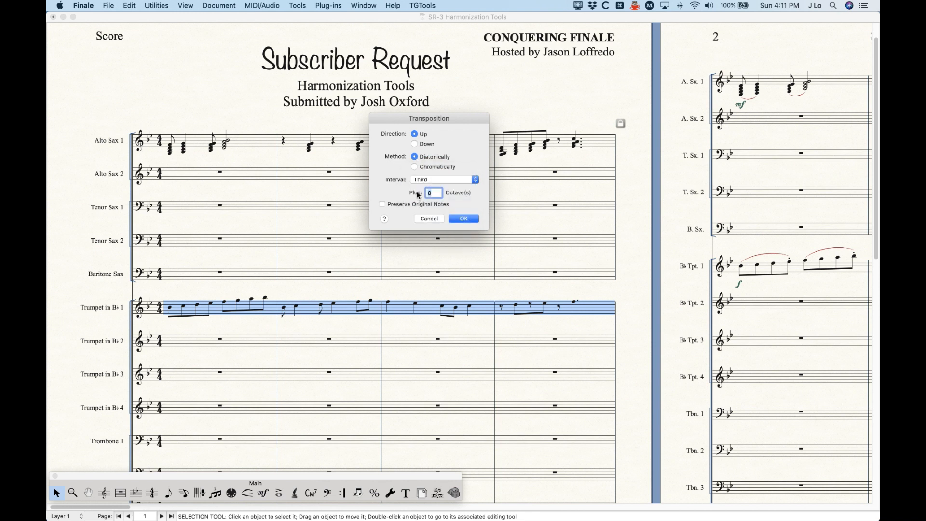
left_click(464, 220)
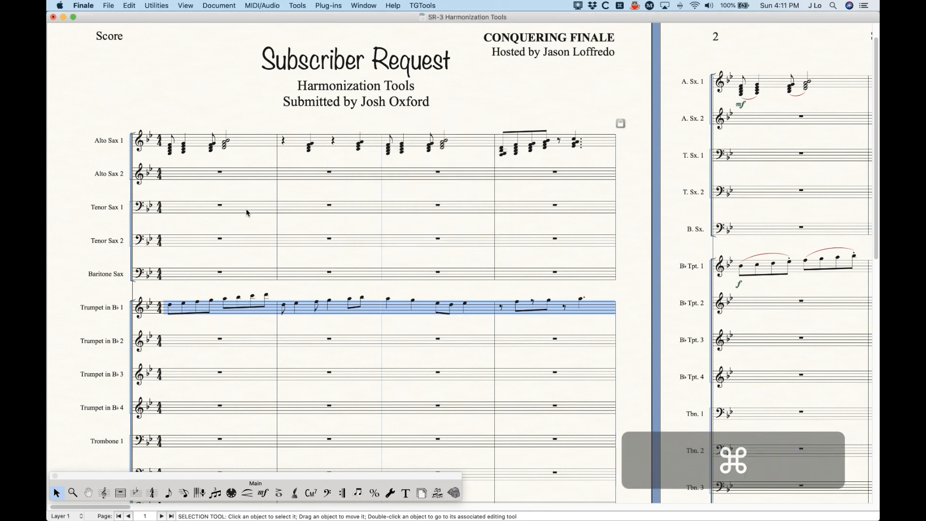
key("super+z")
- Shift the selected trumpet line up two diatonic steps without the Transposition dialog, and undo both shifts
left_click(156, 5)
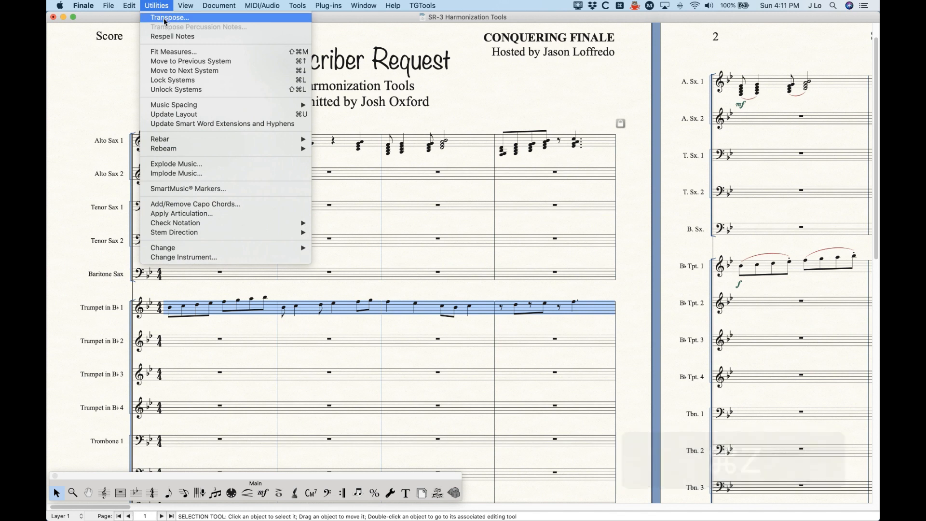
left_click(158, 5)
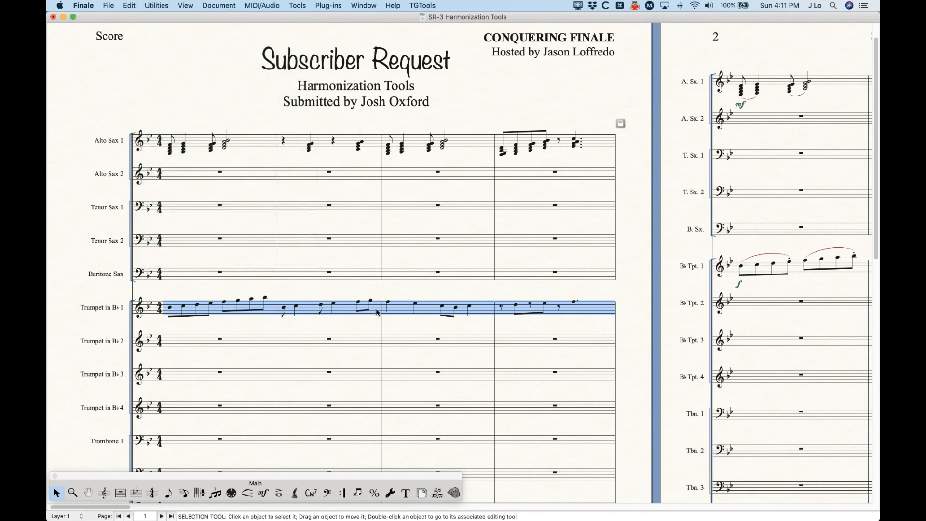
key("7")
key("7")
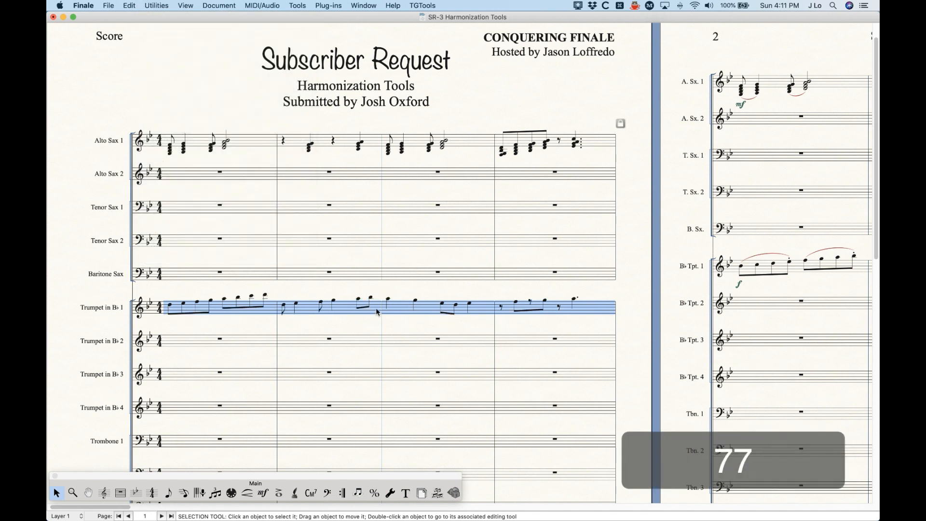
key("super+z")
key("super+z")
- Transpose the selected trumpet line up chromatically by a Major Second, and undo the transposition
left_click(159, 6)
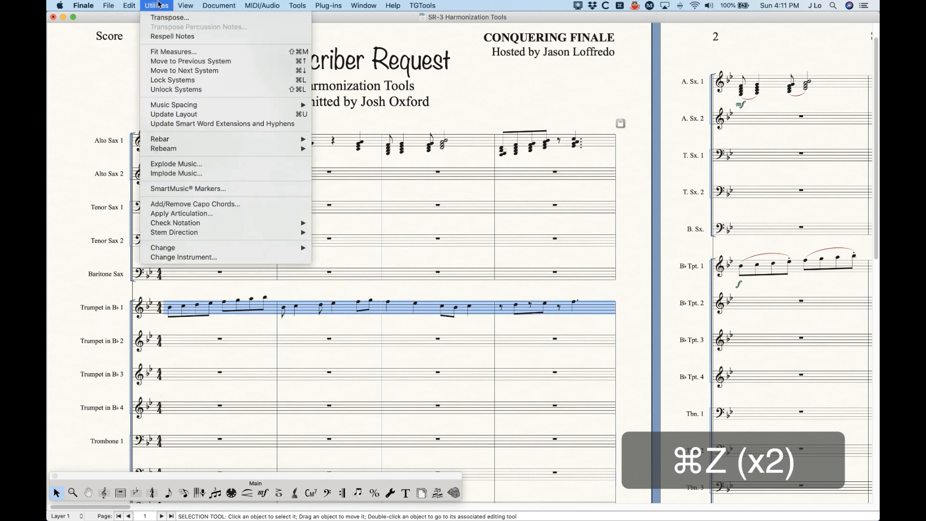
left_click(168, 17)
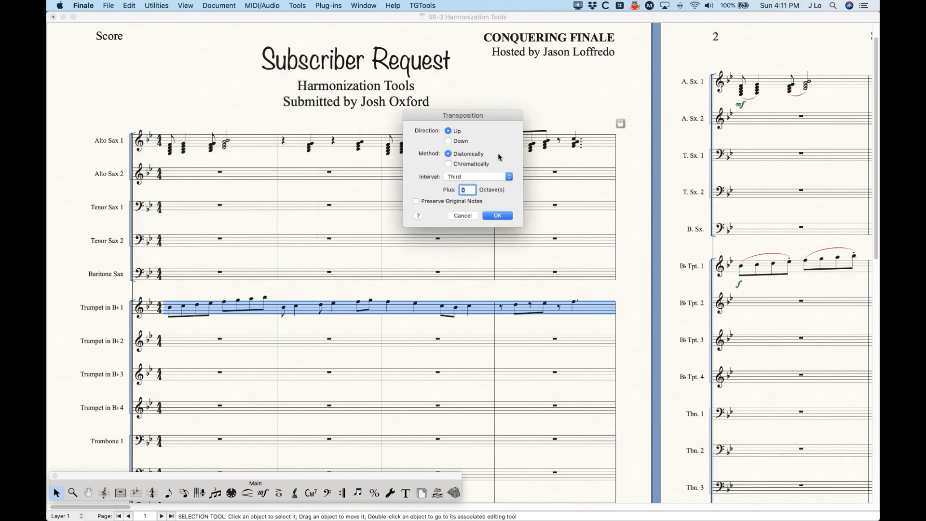
left_click(462, 163)
left_click(463, 176)
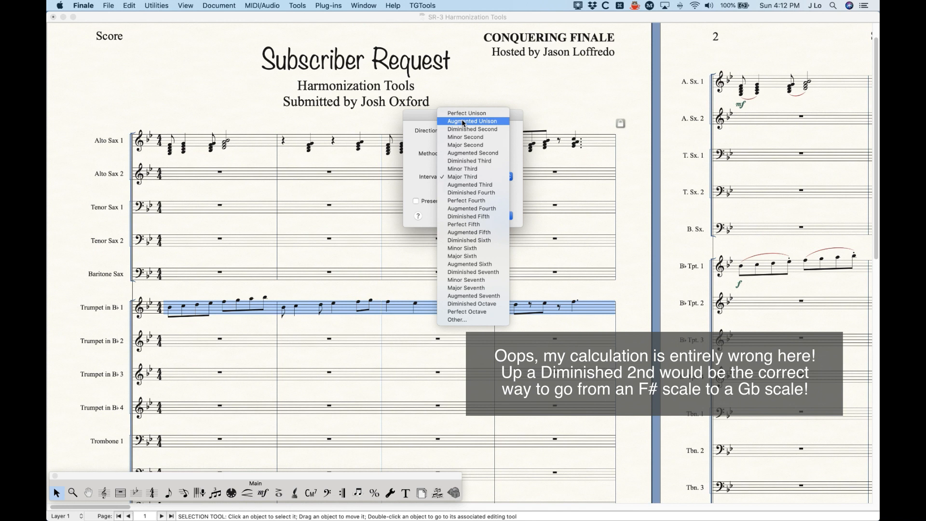
left_click(427, 119)
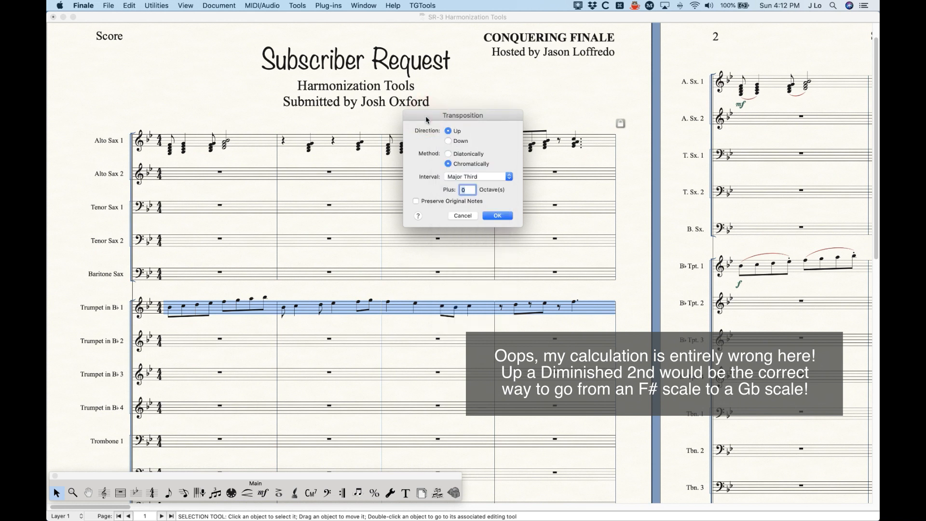
left_click(466, 177)
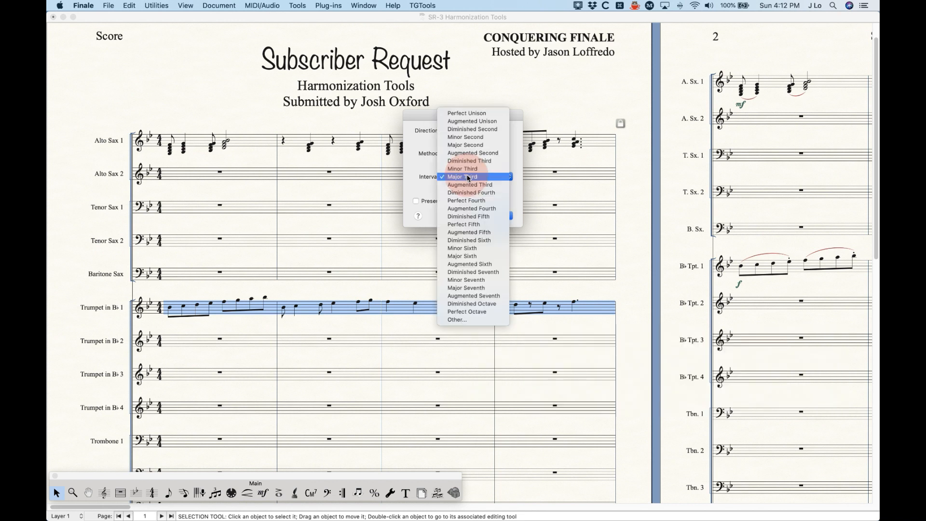
left_click(475, 145)
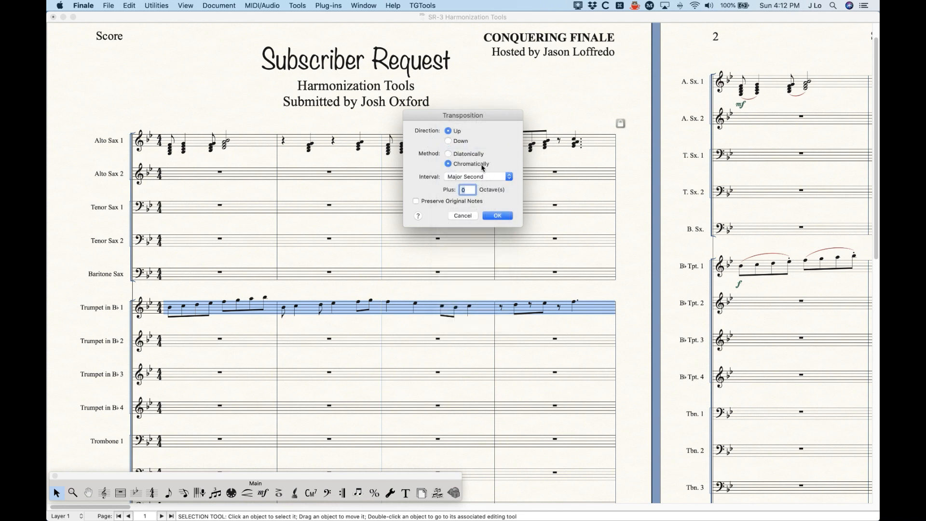
left_click(499, 217)
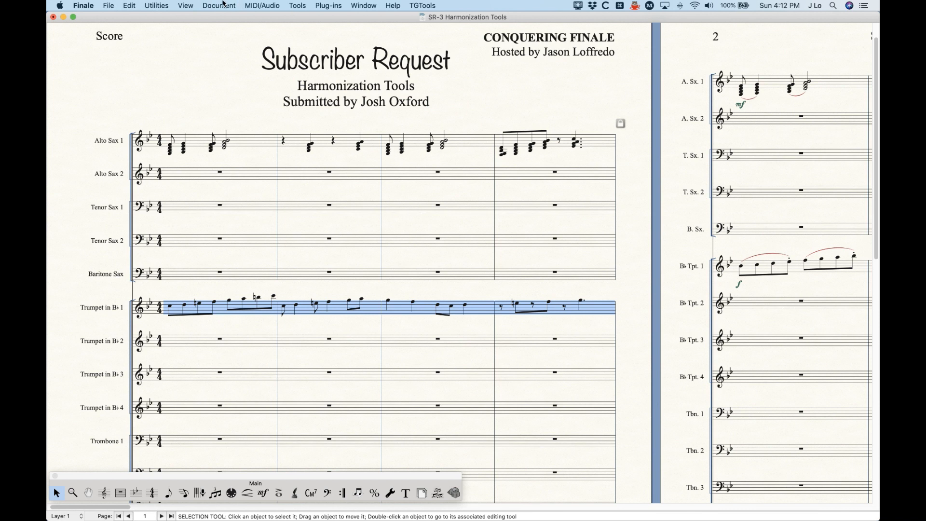
key("super+z")
- Add a harmony line diatonically a Third below the selected trumpet line, preserving the original notes
left_click(151, 5)
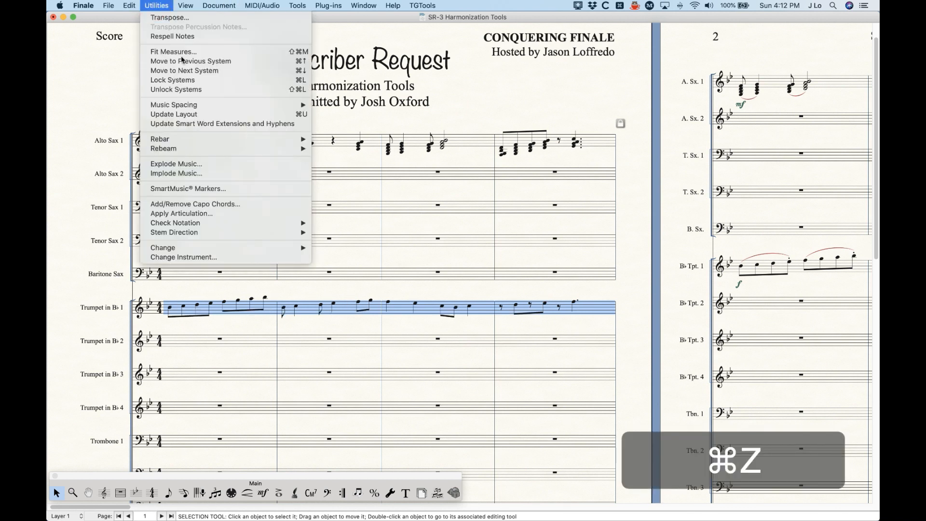
left_click(182, 20)
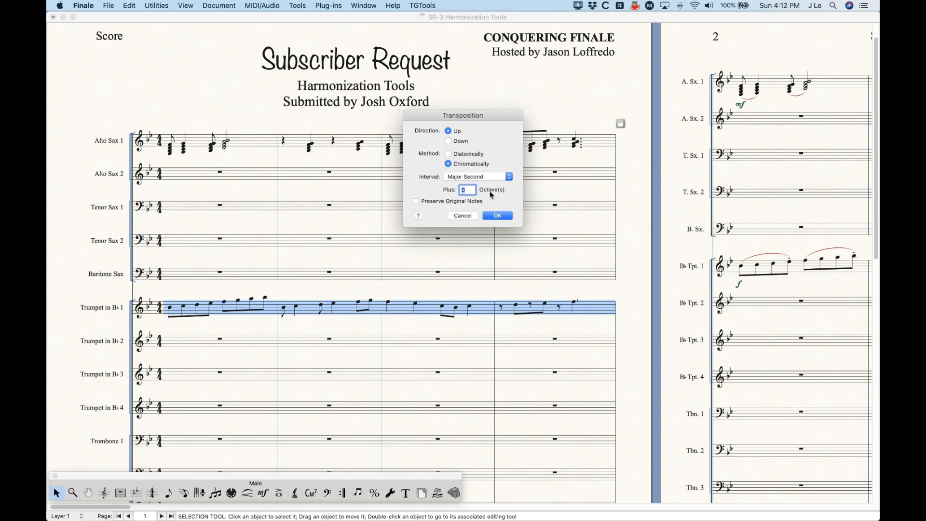
left_click(475, 177)
left_click(423, 175)
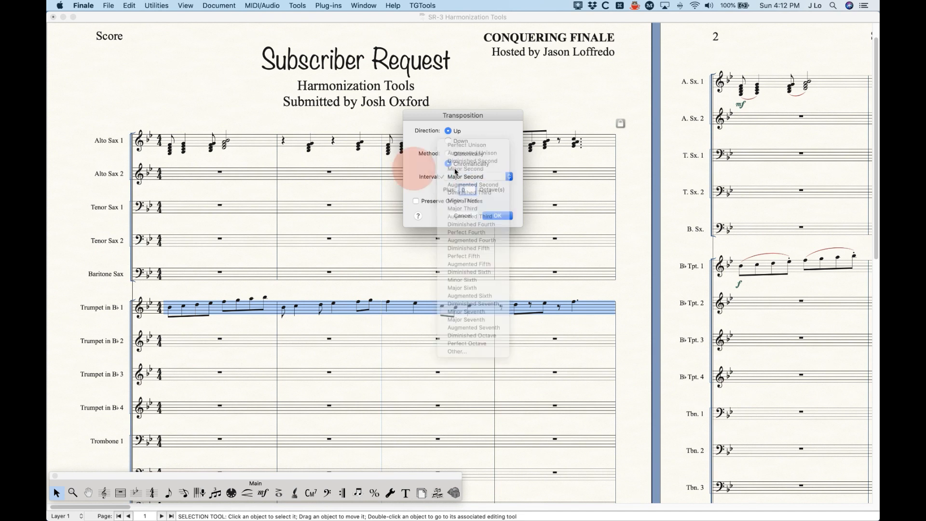
left_click(466, 154)
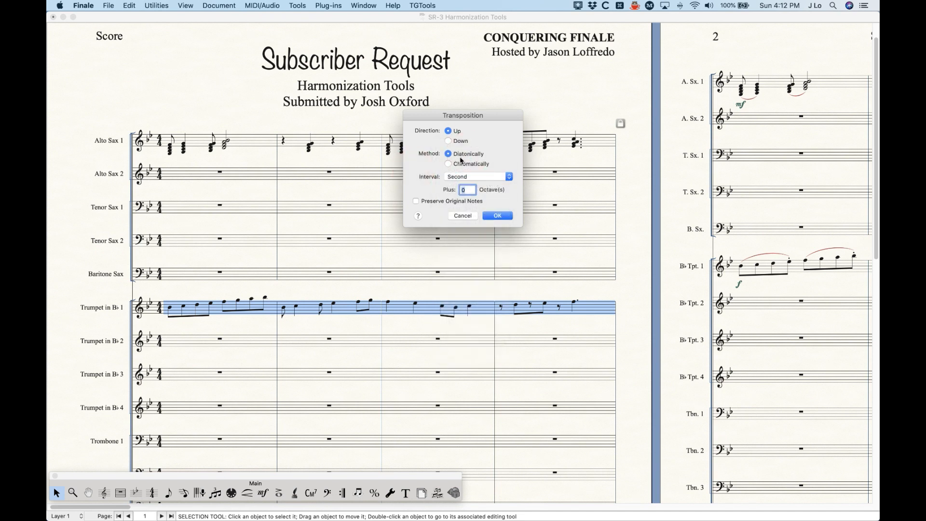
left_click(433, 202)
left_click(449, 141)
left_click(462, 176)
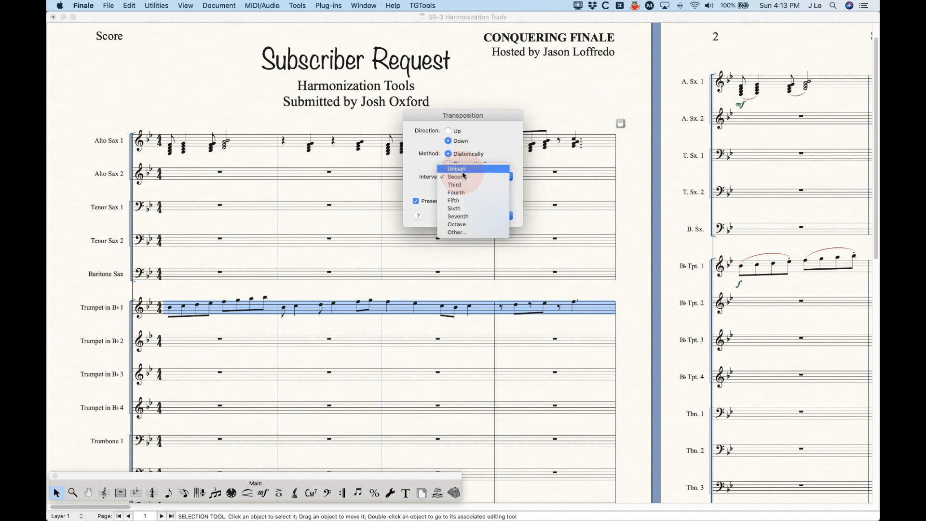
left_click(461, 185)
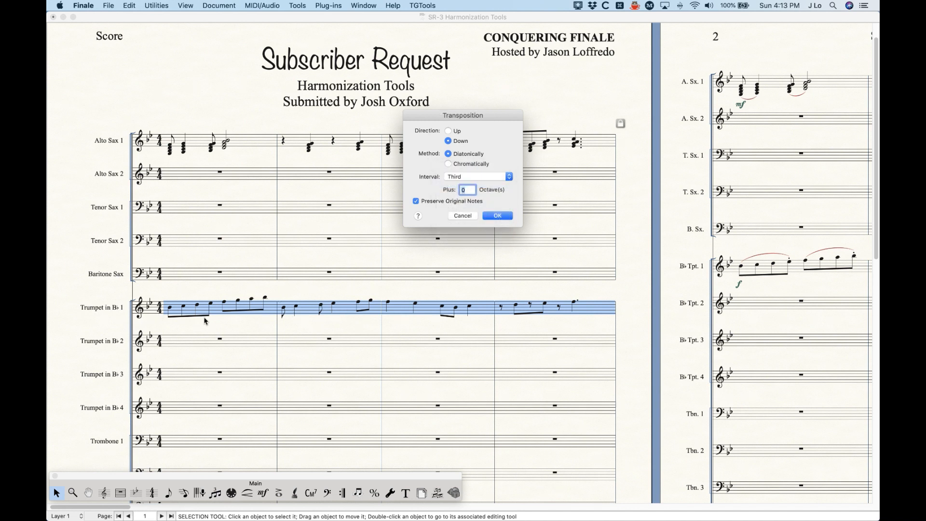
left_click(497, 216)
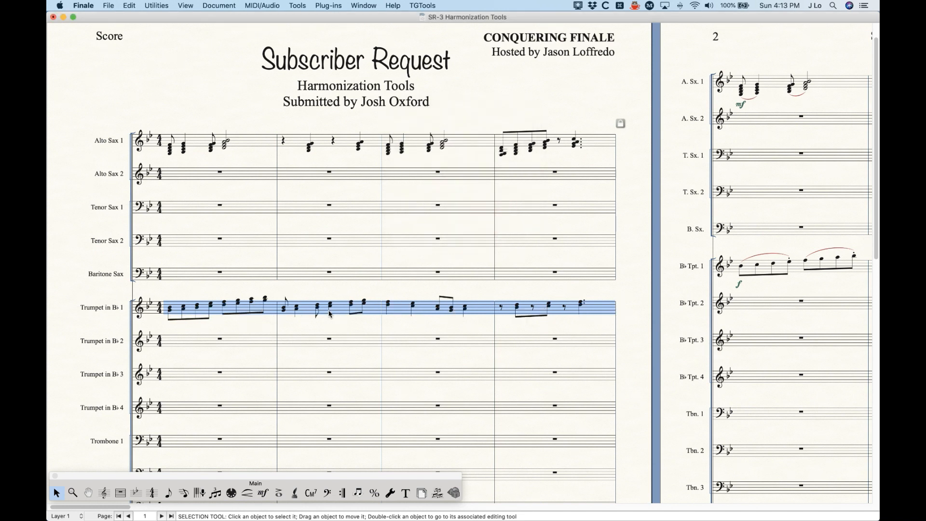
- Repeat the downward diatonic transposition by a Third on the trumpet line with the same settings
left_click(165, 6)
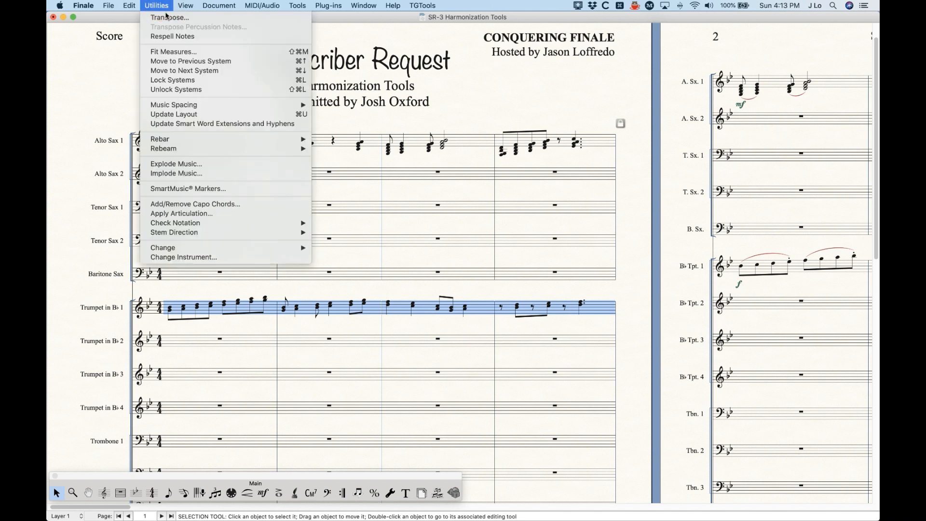
left_click(167, 17)
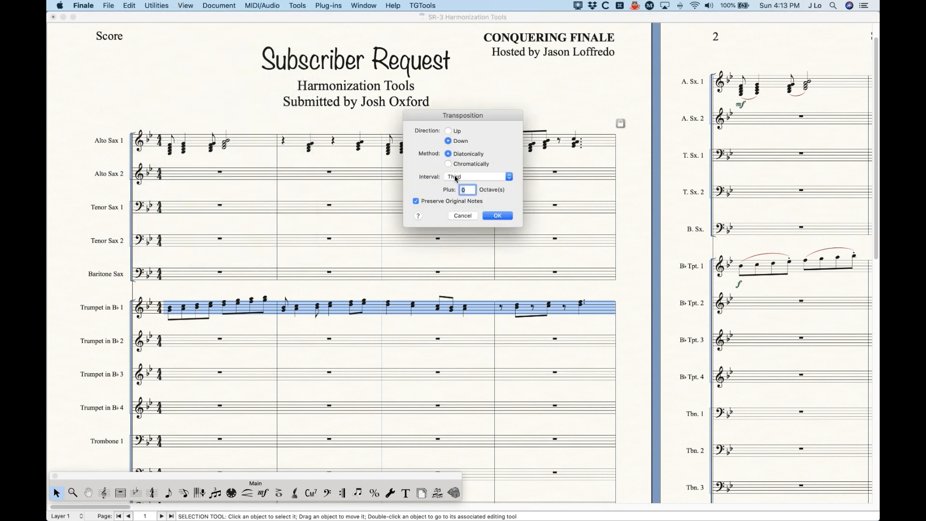
left_click(497, 215)
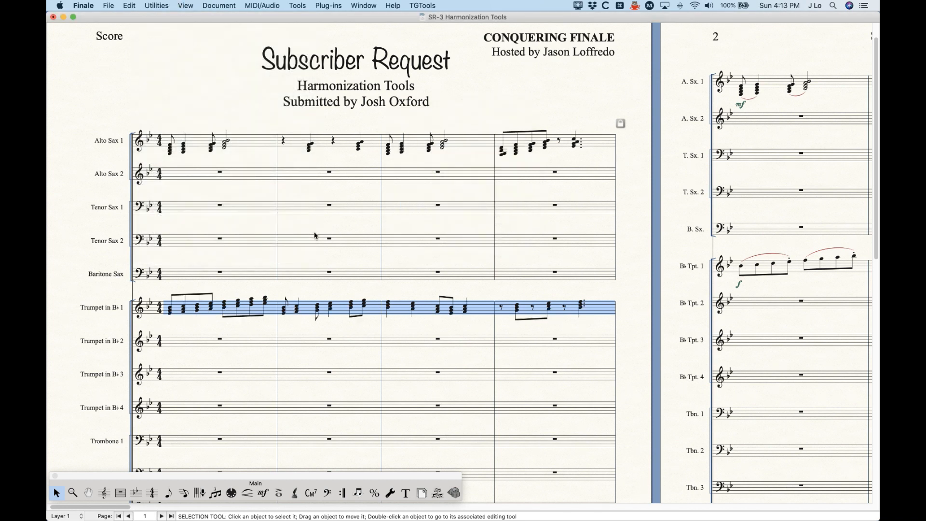
- Transpose the harmonized trumpet line down diatonically by a Fourth, keeping the original notes
left_click(151, 4)
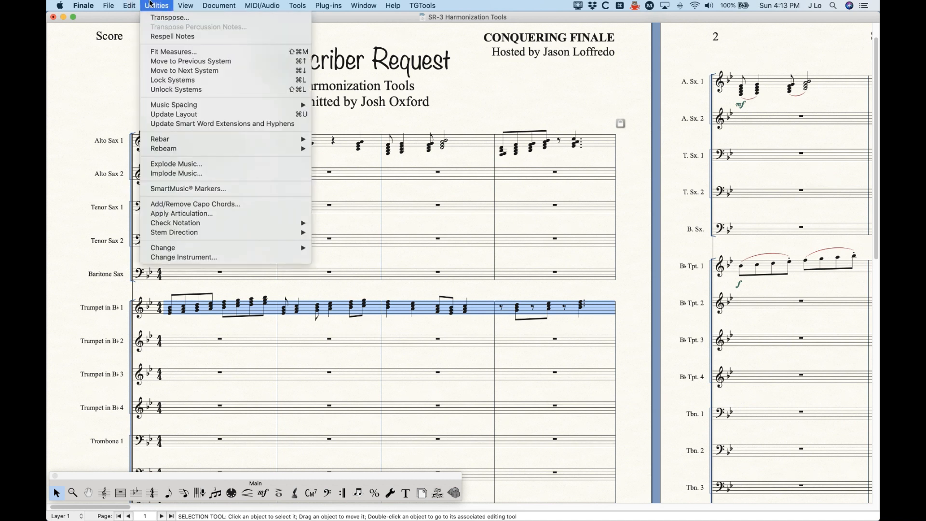
left_click(156, 18)
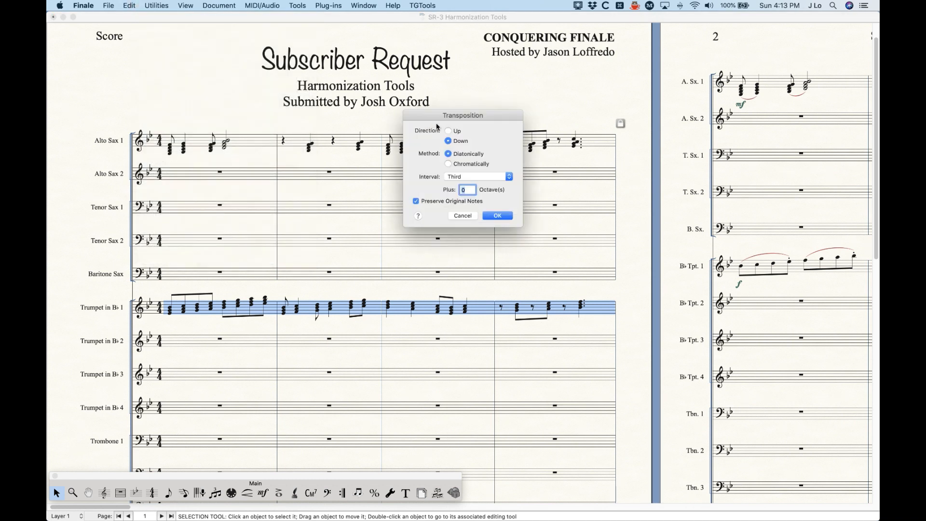
left_click(462, 176)
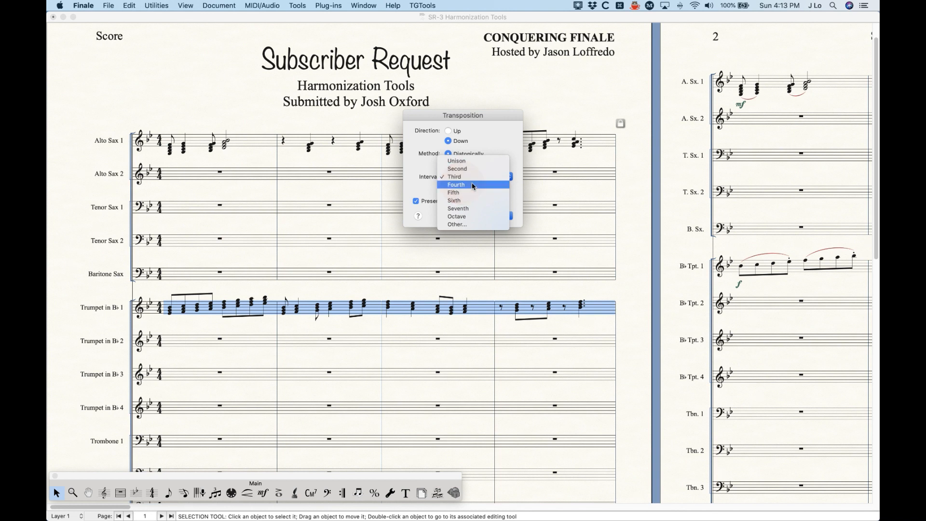
left_click(440, 184)
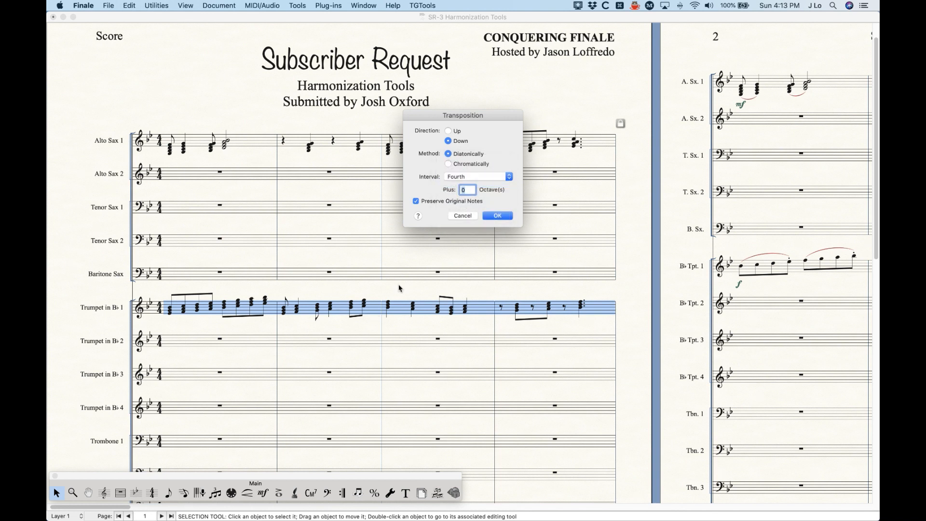
left_click(498, 216)
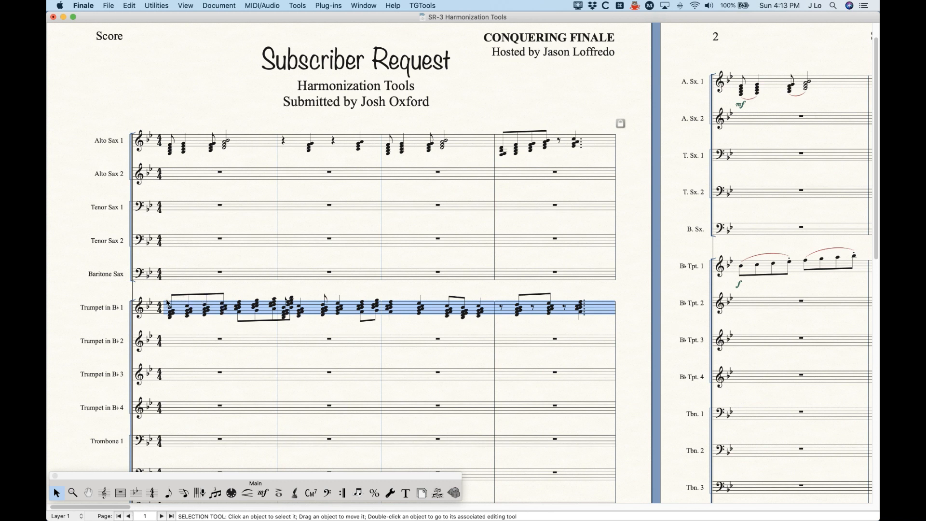
- Undo all three harmony transpositions on the trumpet line, leaving only the original melody
key("super+z")
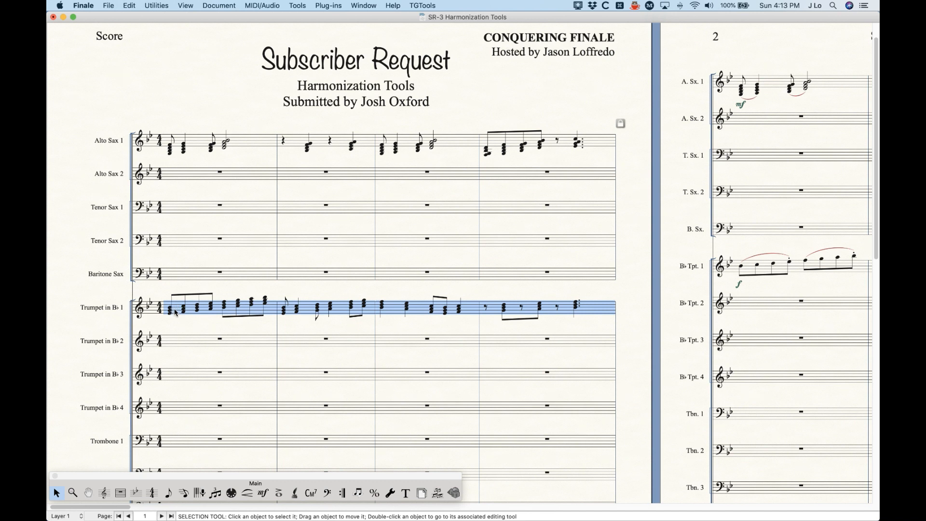
key("super+z")
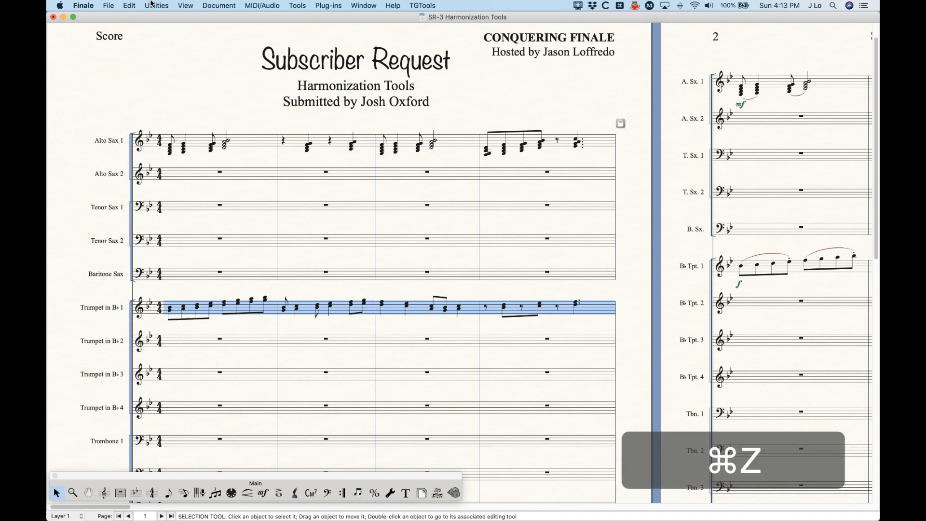
left_click(155, 5)
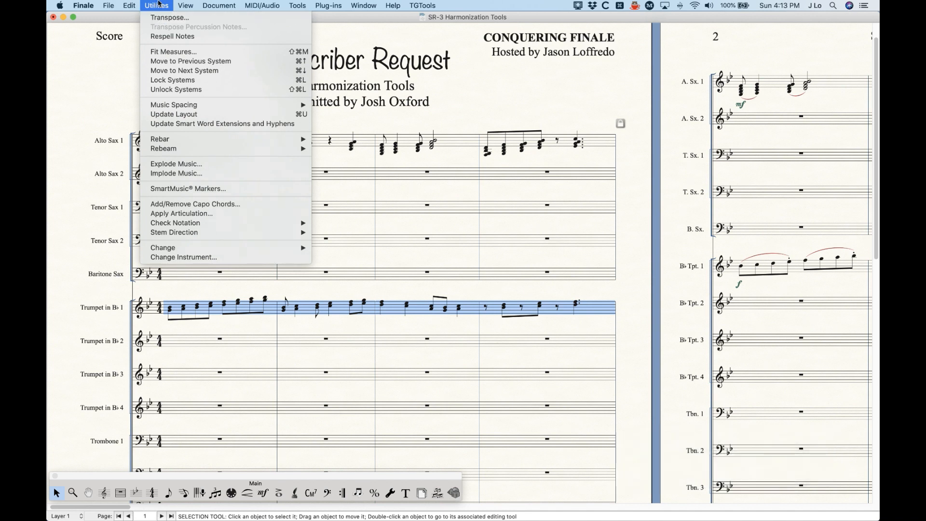
left_click(160, 5)
key("super+z")
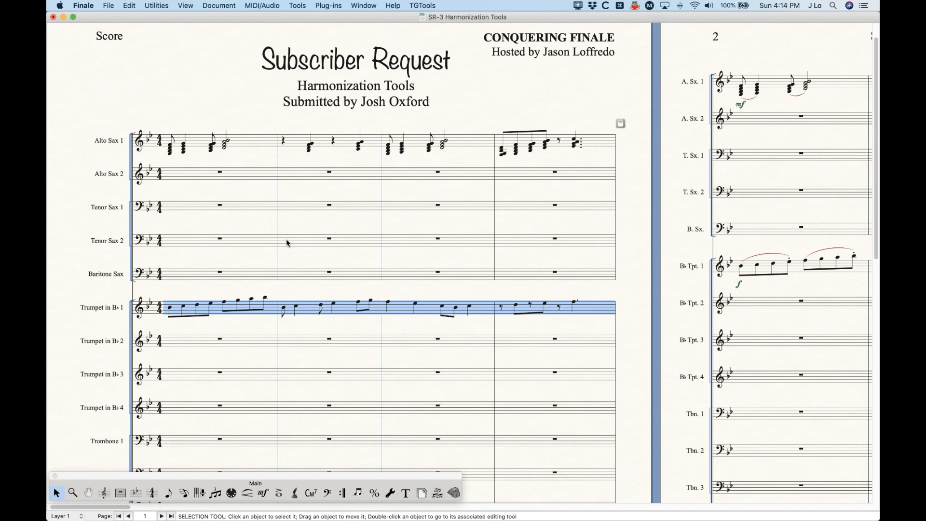
- Transpose the selected trumpet line up a 3rd with the Transpositions macro palette, and undo the transposition
key("ctrl")
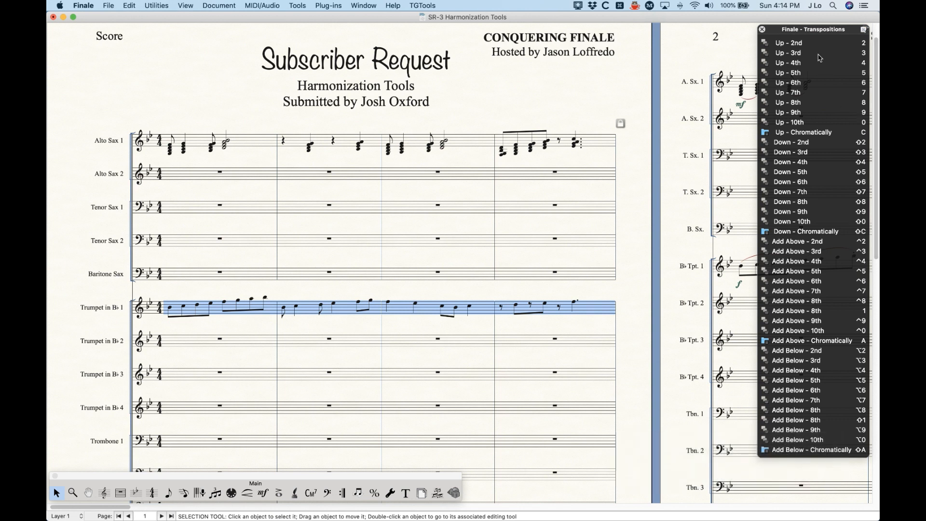
left_click(170, 4)
left_click(166, 6)
key("0")
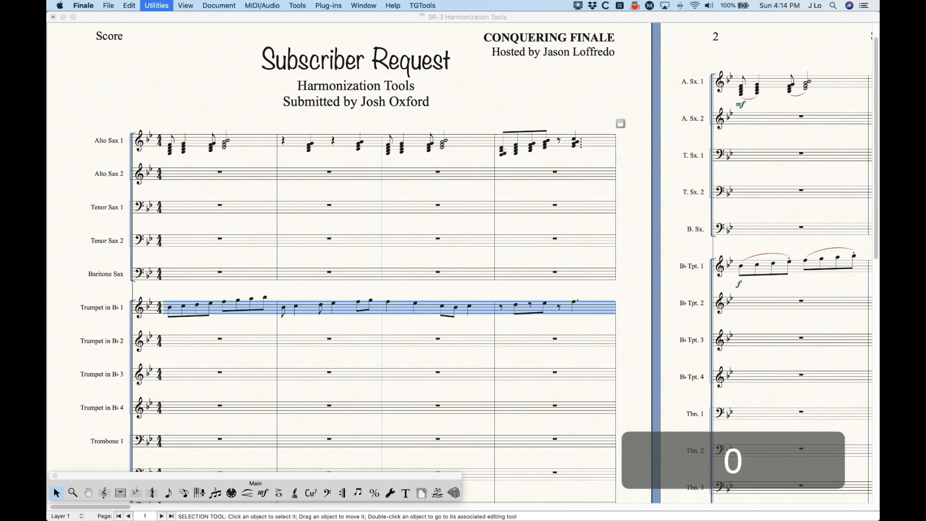
key("t")
key("Return")
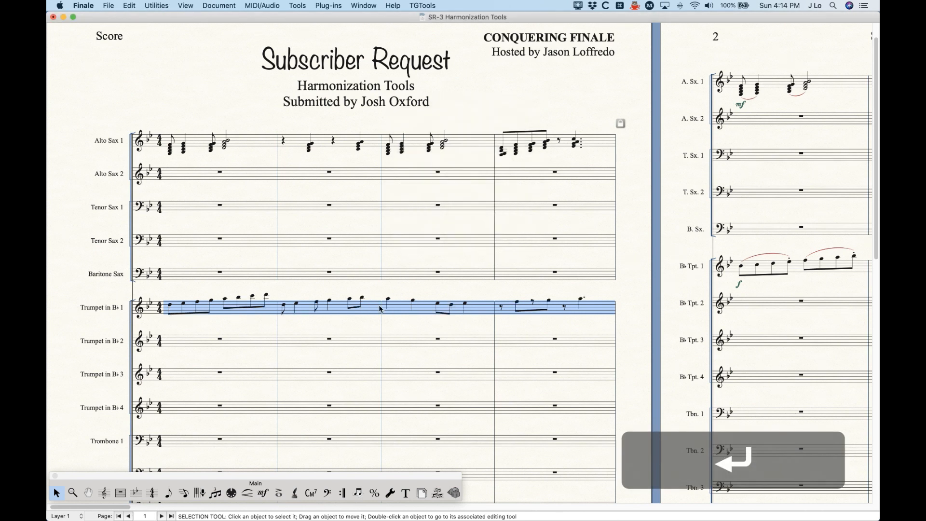
key("super+z")
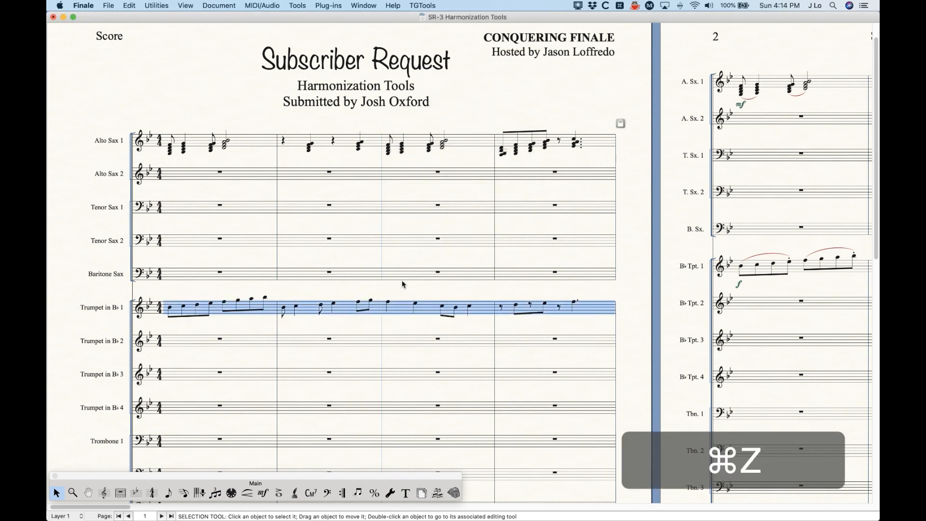
- Add a Minor 3rd below the trumpet line with the Add Below - Chromatically macros, and undo the addition
key("ctrl+t")
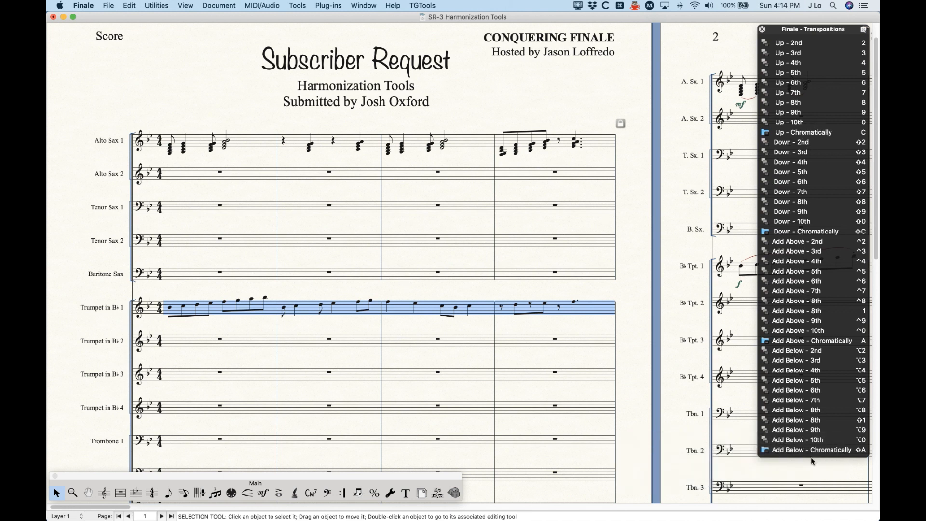
left_click(847, 452, "shift")
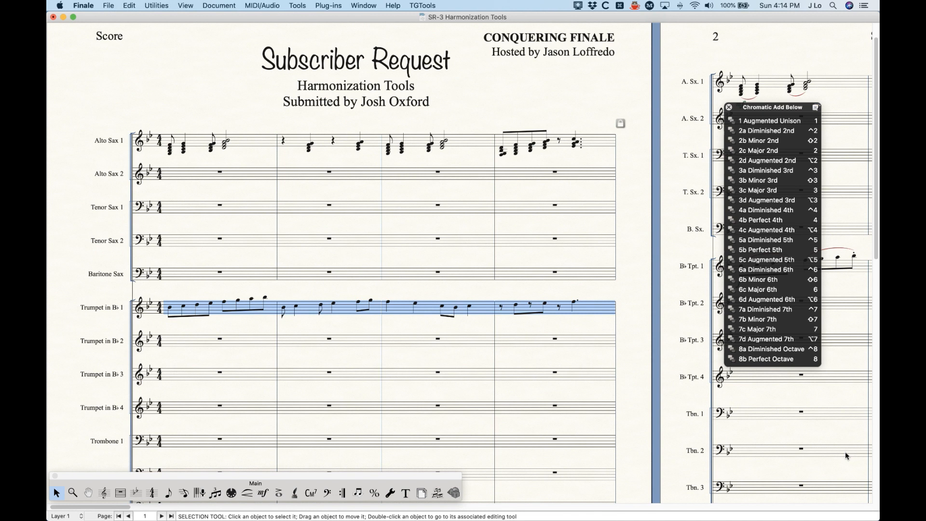
key("shift+6")
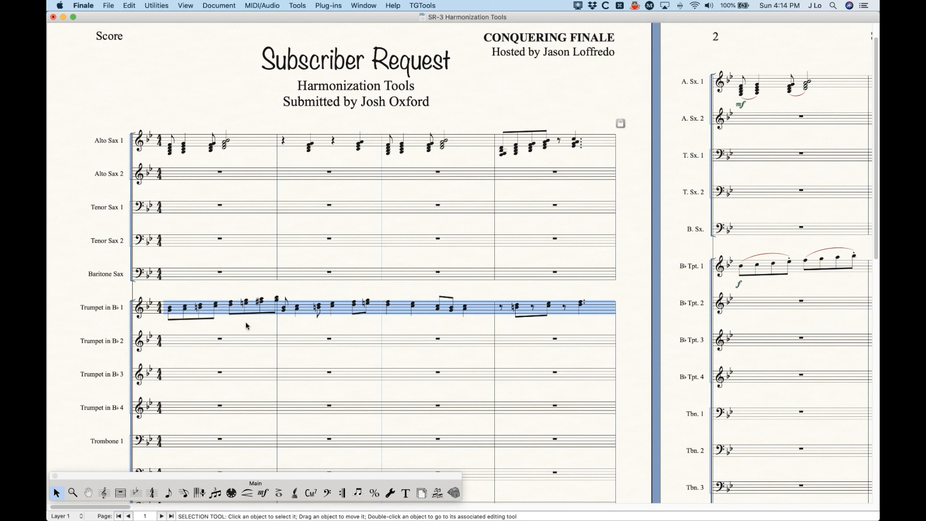
key("super+z")
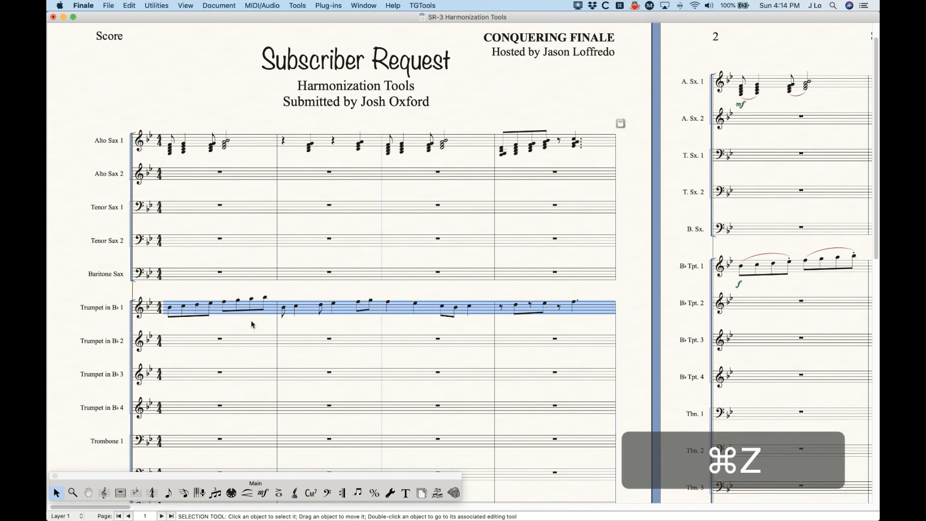
left_click(329, 226)
left_click(149, 5)
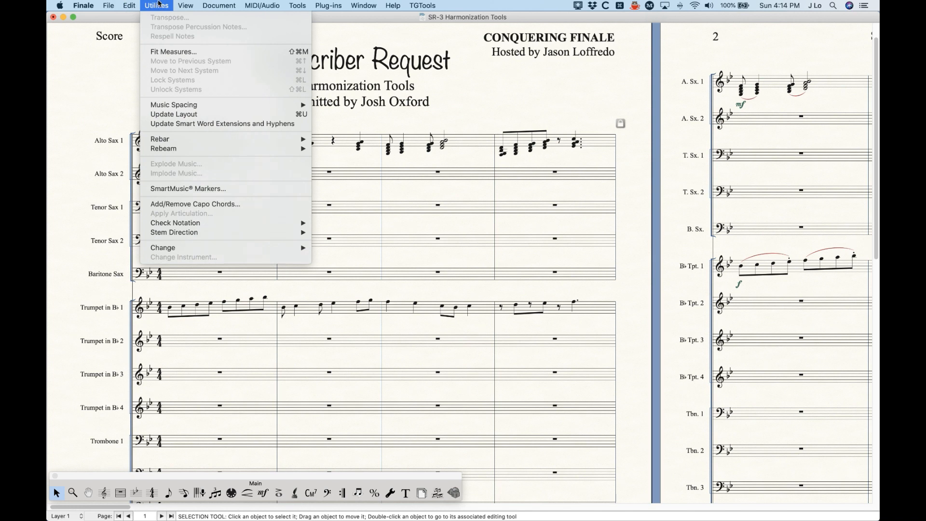
left_click(159, 4)
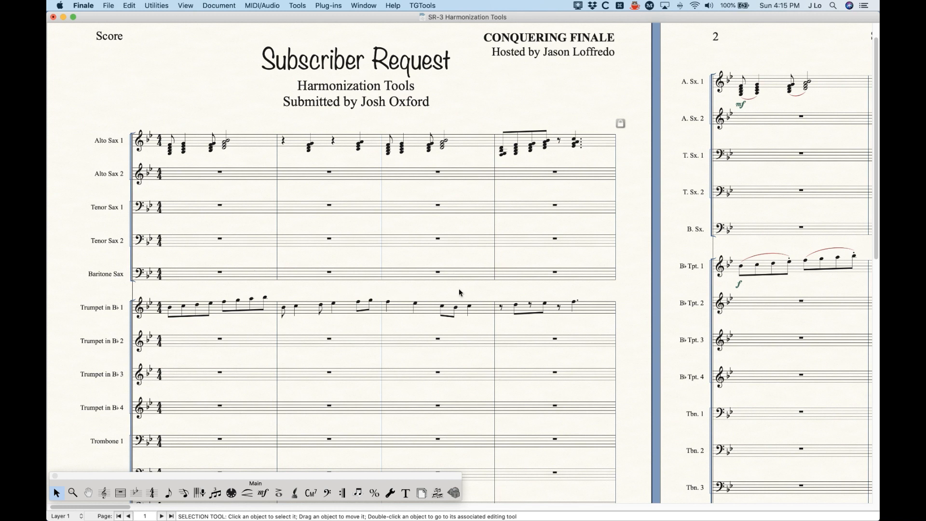
- Select the Alto Sax 1 chords across the four measures of the first page
left_click(229, 123)
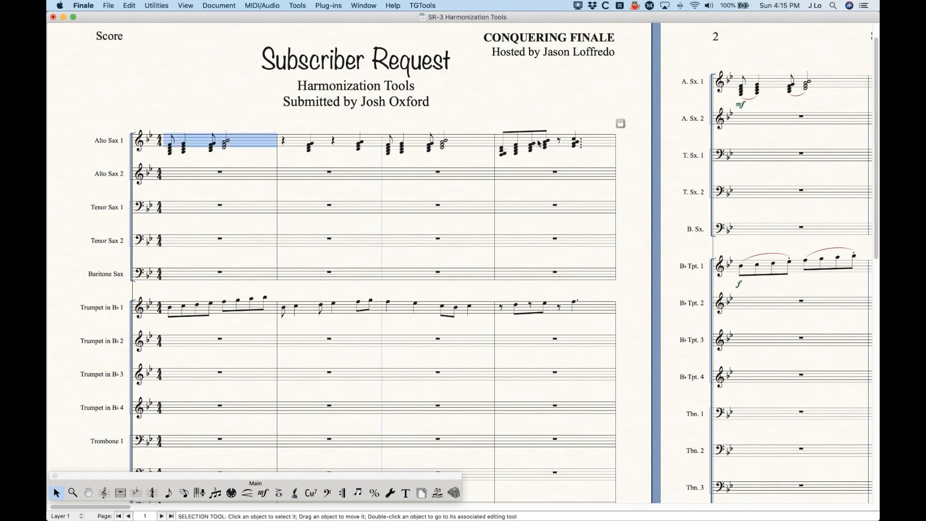
left_click(583, 140, "shift")
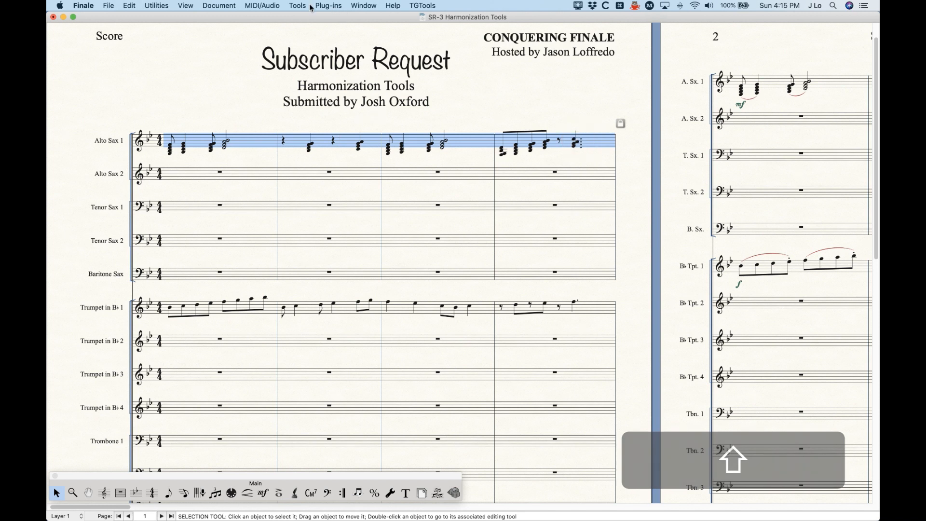
left_click(157, 5)
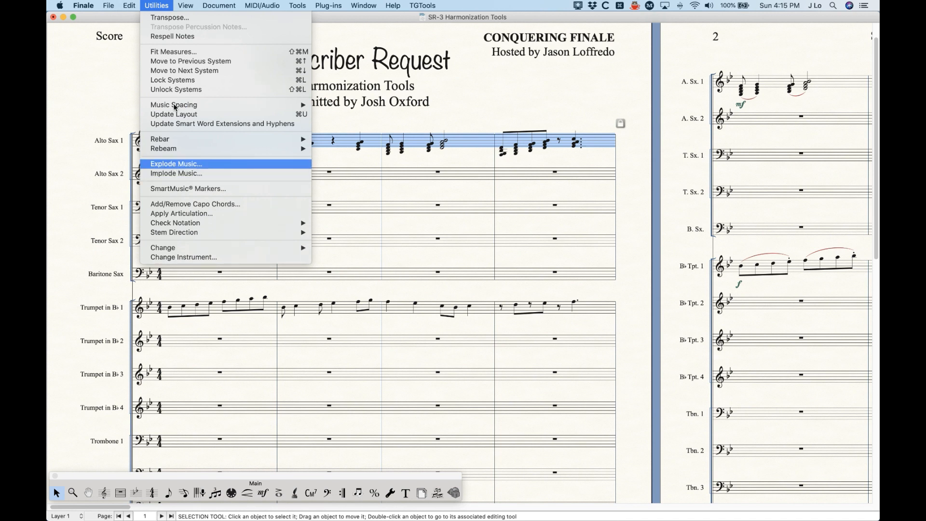
left_click(158, 5)
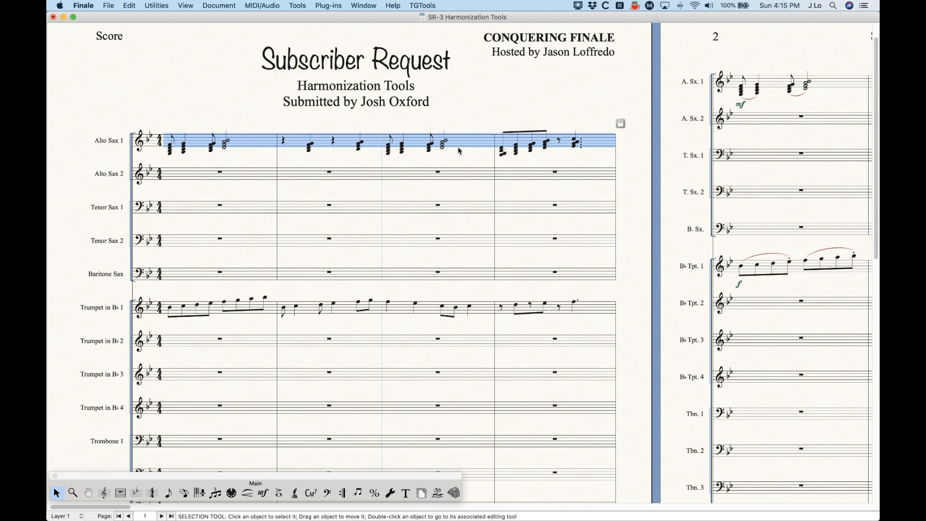
- Explode the selected Alto Sax 1 chords top down into 4 existing staves starting with Alto Sax 1, one note per staff
left_click(157, 5)
left_click(181, 164)
left_click_drag(492, 105, 484, 174)
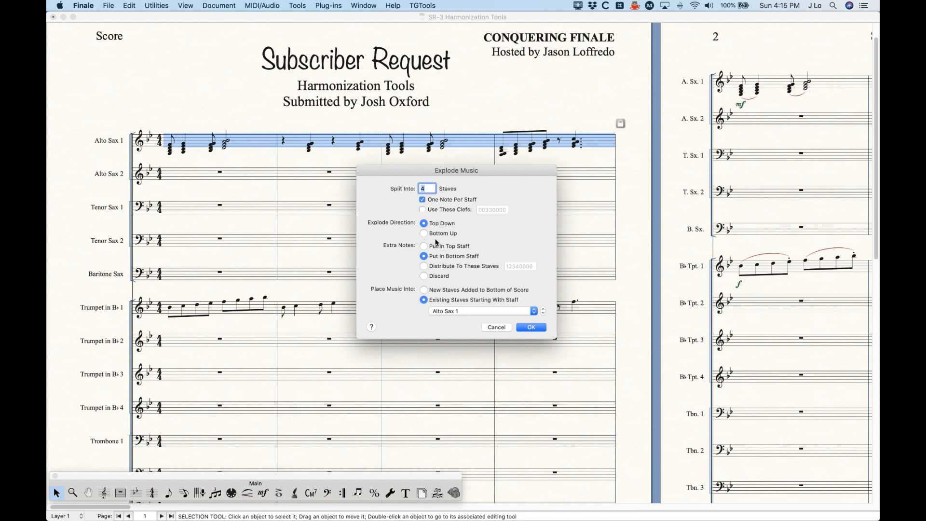
left_click(466, 291)
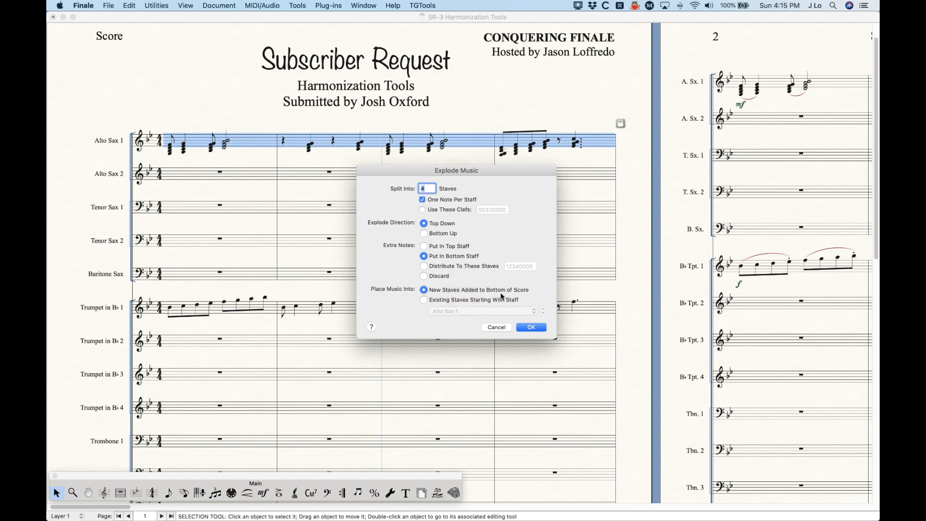
left_click(446, 301)
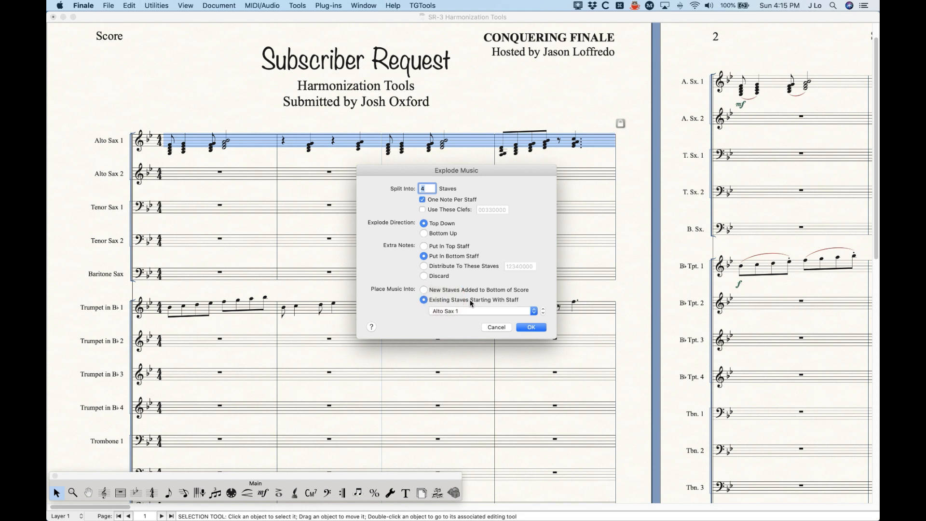
left_click(449, 311)
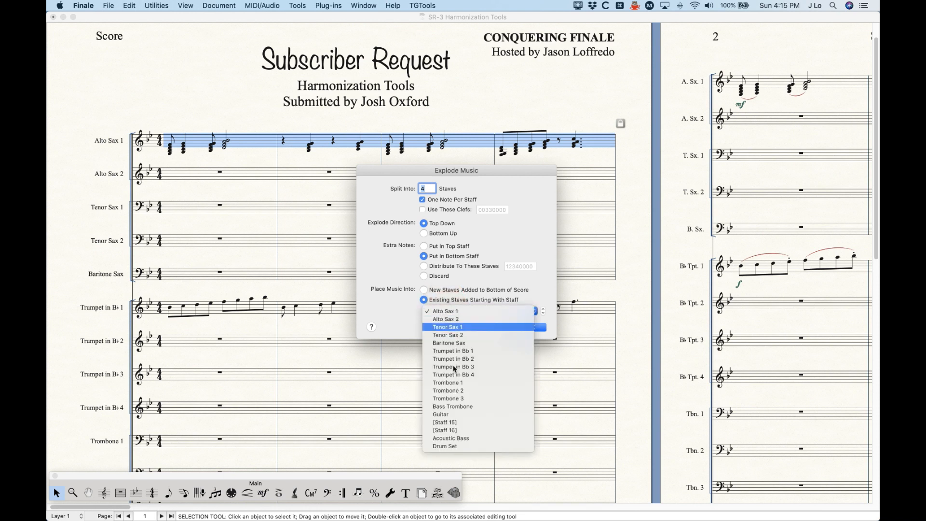
left_click(384, 305)
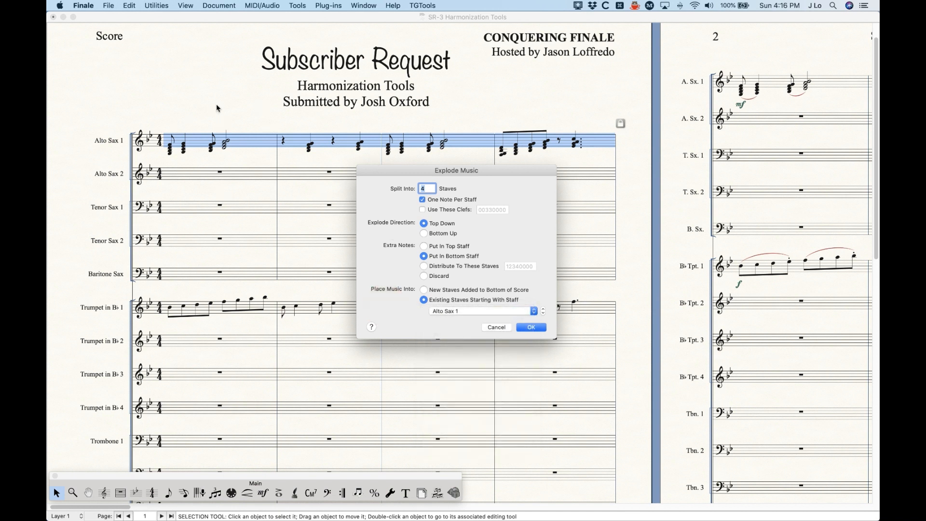
left_click(458, 311)
left_click(448, 311)
left_click(532, 327)
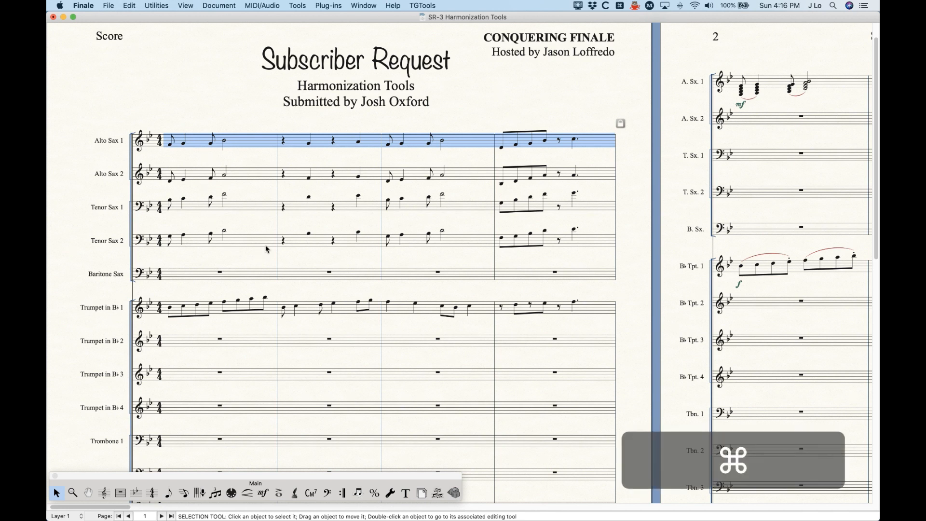
- Implode the Alto Sax 1 through Tenor Sax 2 music on the first page into the top staff of the selection
left_click(557, 245, "shift+super")
left_click(153, 5)
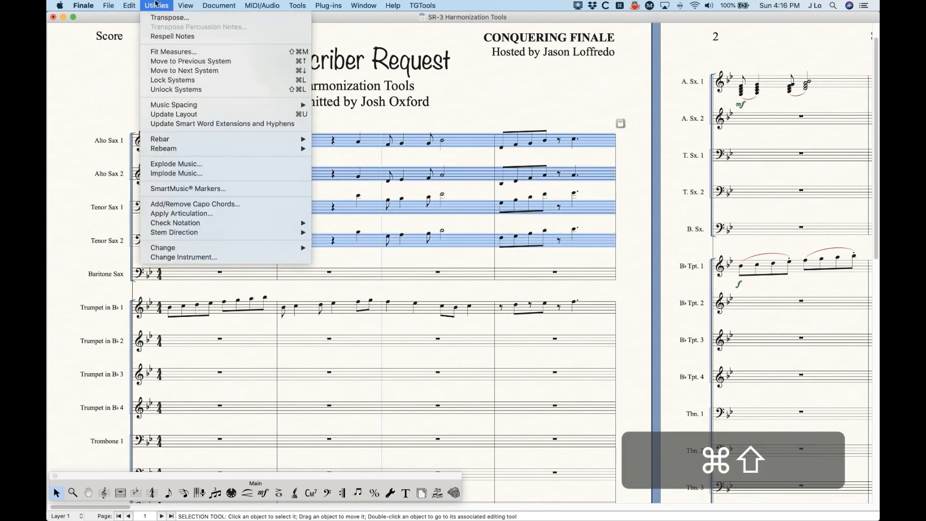
left_click(175, 175)
left_click_drag(458, 126, 522, 284)
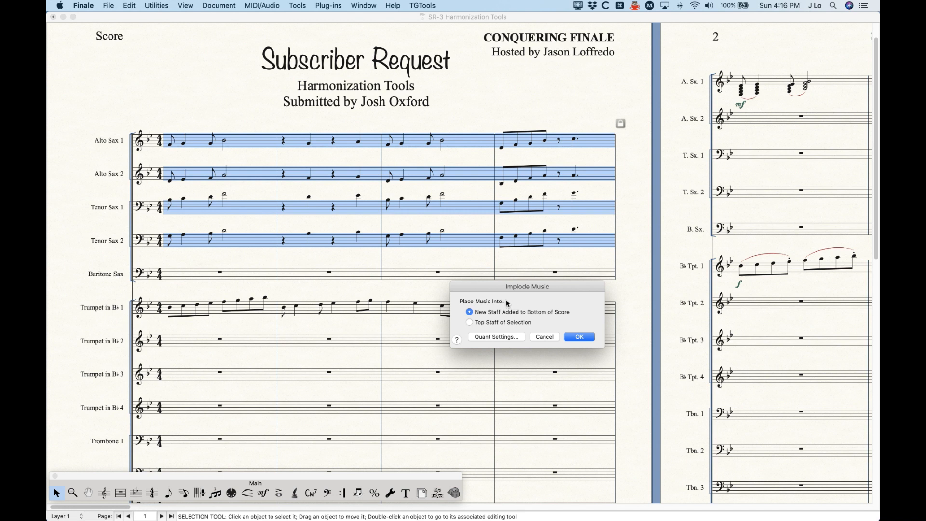
left_click(491, 323)
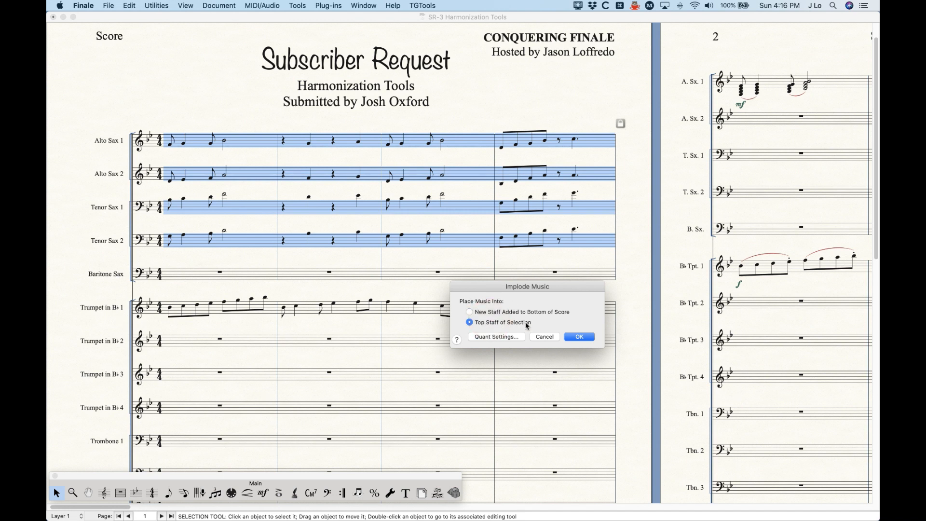
left_click(580, 337)
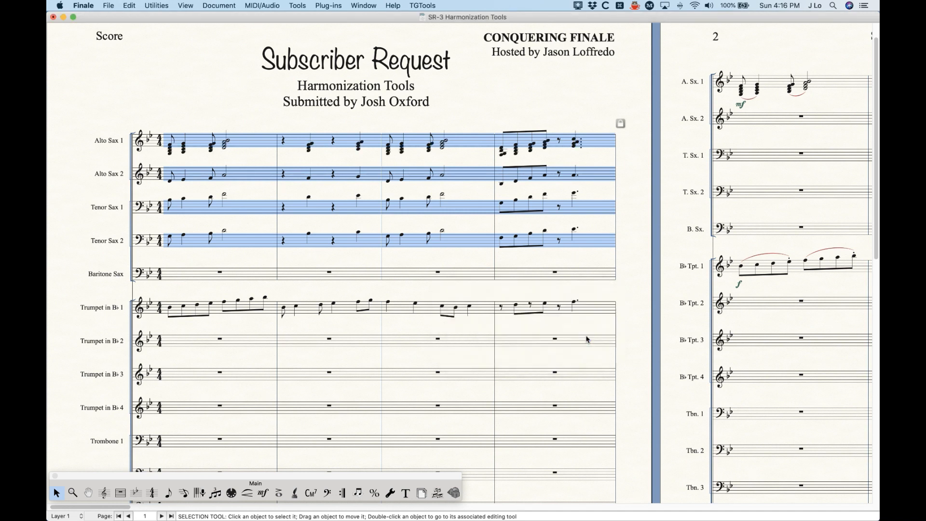
- Clear the first page's four measures in the Alto Sax 2, Tenor Sax 1 and Tenor Sax 2 staves
left_click(233, 112)
left_click(244, 171)
left_click(584, 241, "shift")
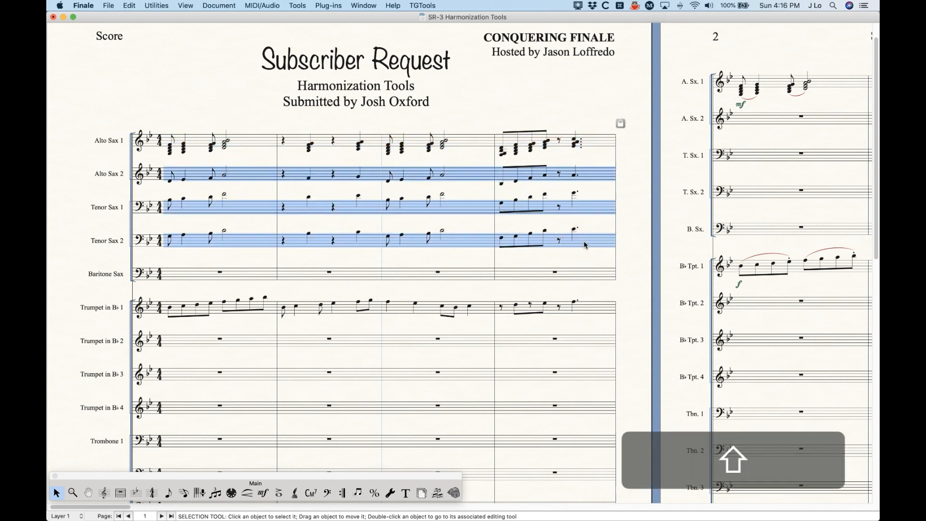
key("BackSpace")
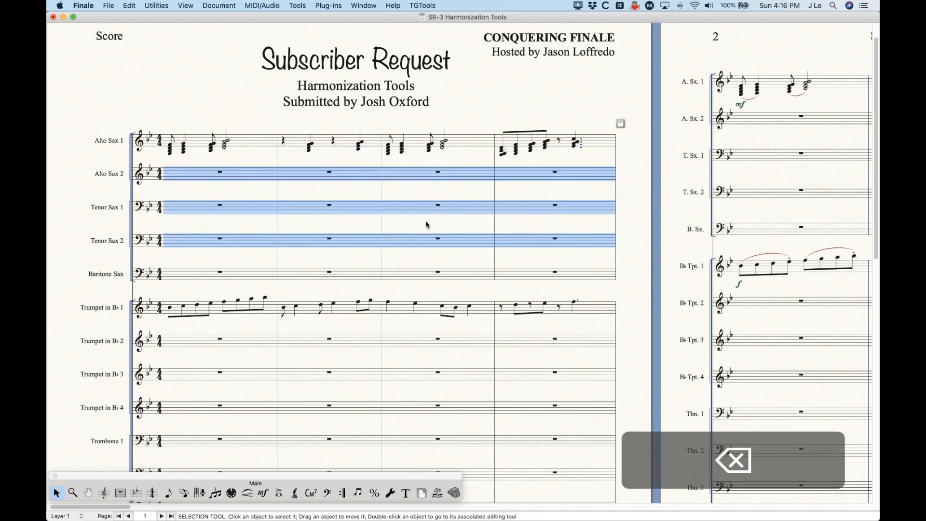
left_click(228, 114)
- Explode page 2's Alto Sax 1 chords top down into 4 existing staves starting with Alto Sax 1, one note per staff
scroll(331, 271, "right", 5)
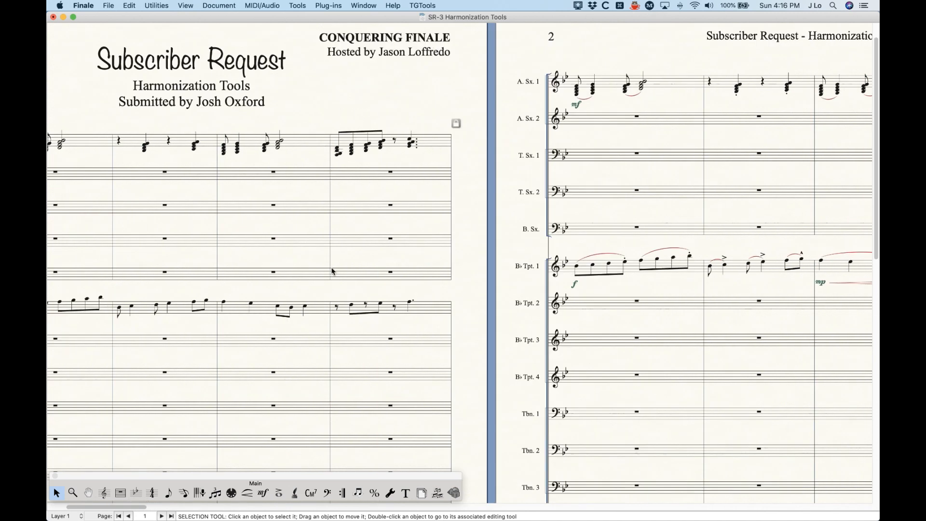
scroll(331, 271, "right", 10)
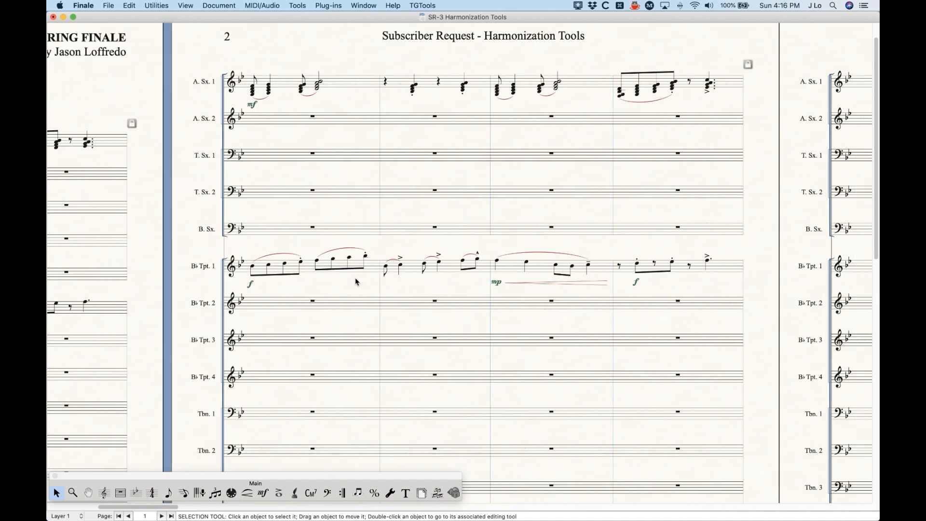
left_click(317, 85)
left_click(699, 81, "shift")
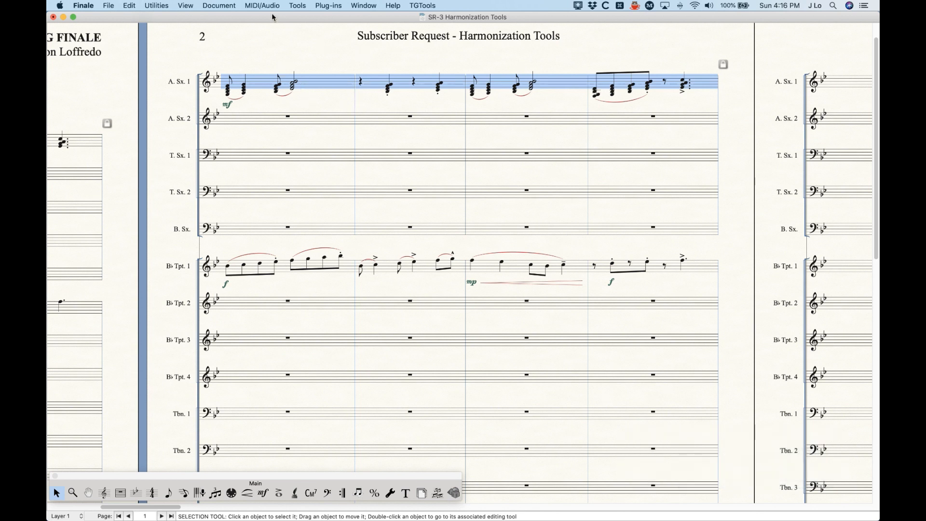
left_click(153, 5)
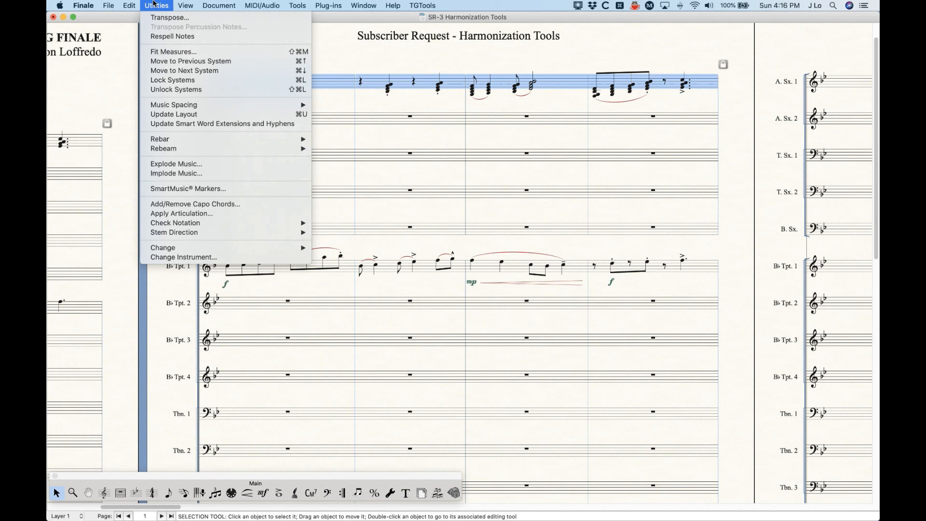
left_click(176, 163)
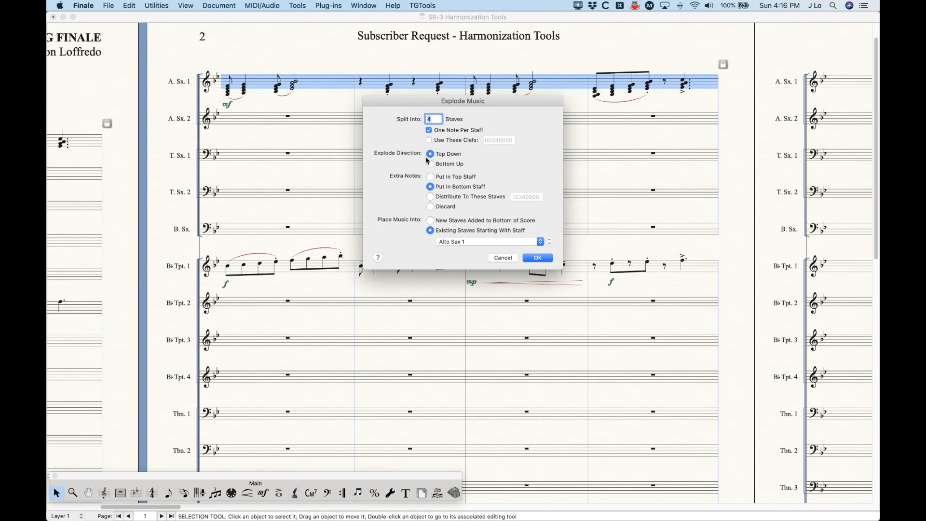
left_click(431, 134)
left_click(431, 133)
left_click(539, 258)
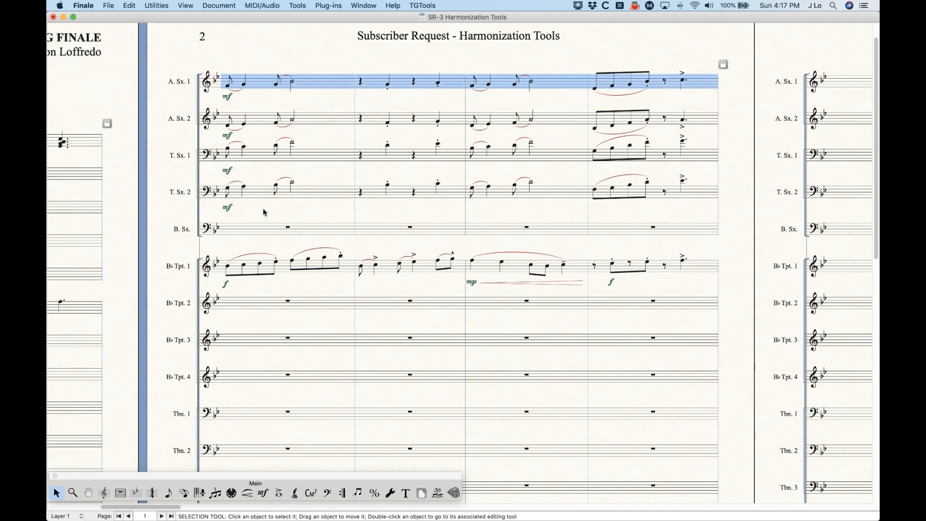
- Implode page 2's Alto Sax 1 through Tenor Sax 2 music, with its articulations and slurs, into the top staff of the selection
left_click(690, 191, "shift")
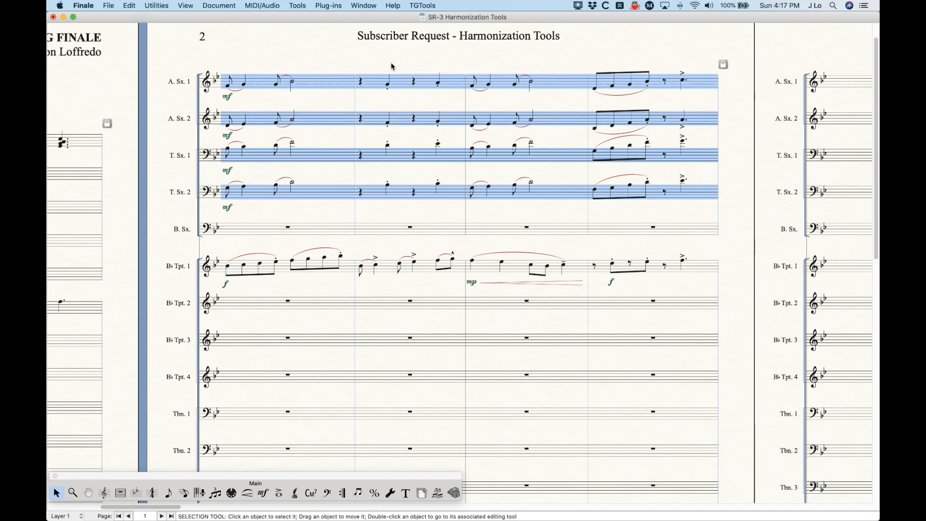
left_click(171, 4)
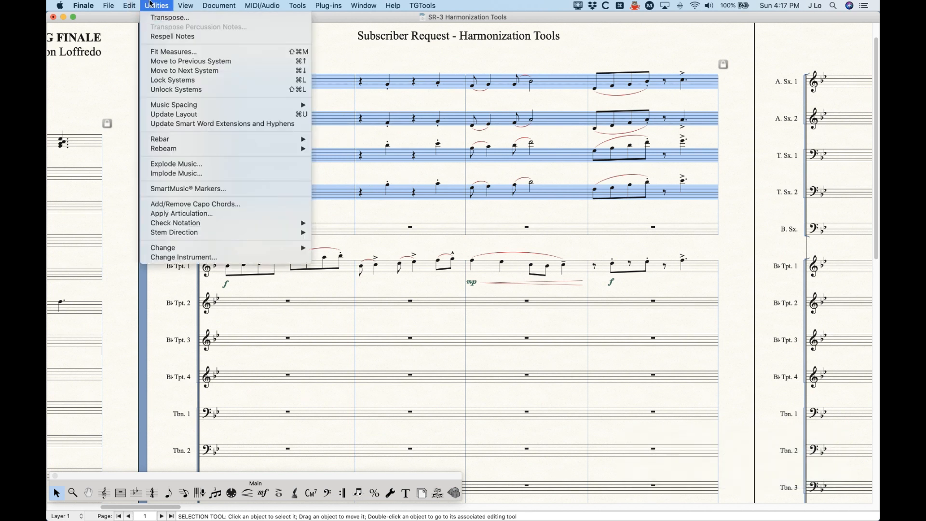
left_click(172, 174)
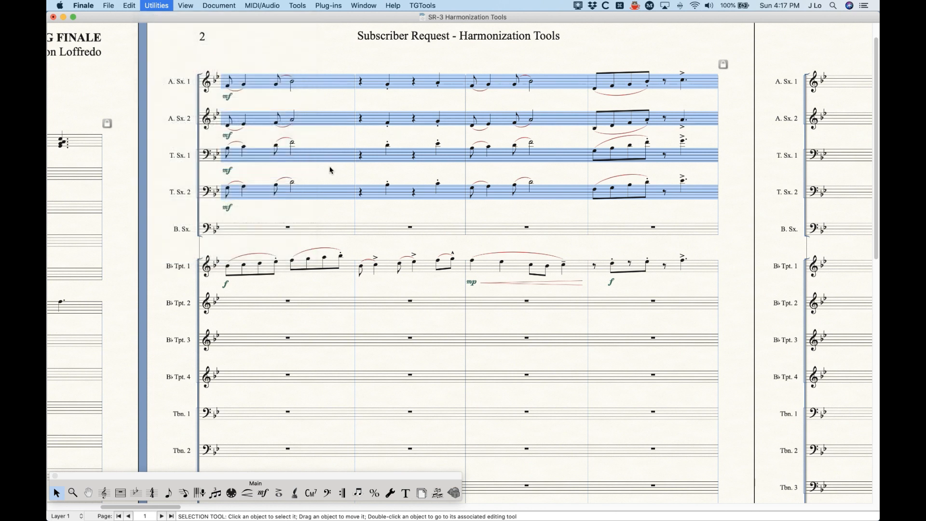
left_click_drag(464, 131, 484, 245)
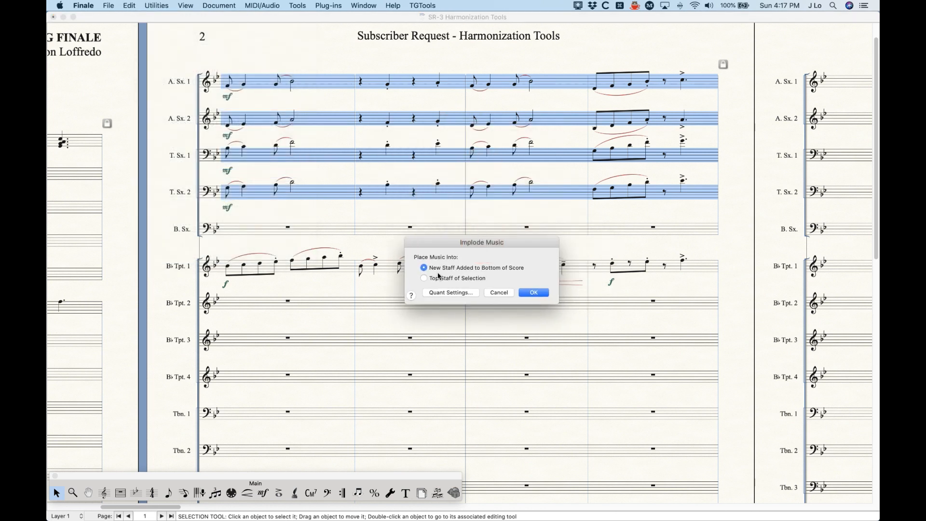
left_click(455, 279)
left_click(537, 294)
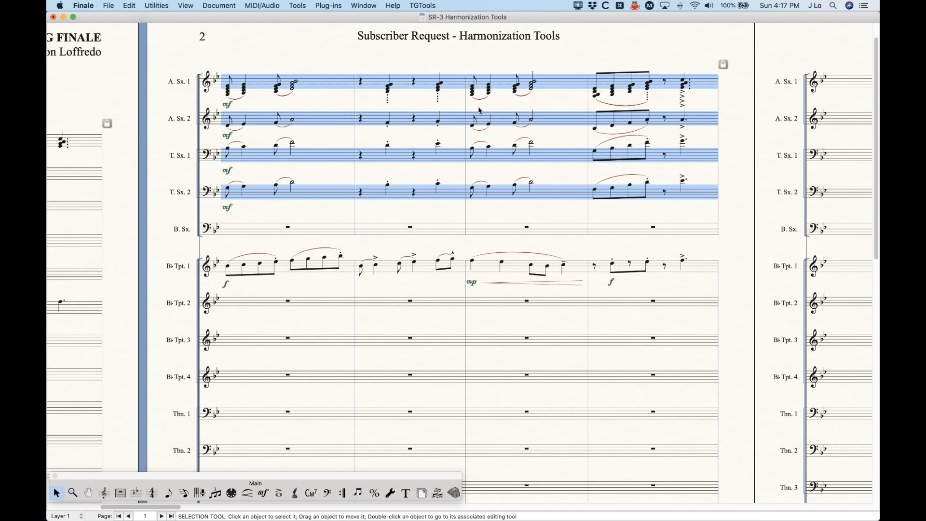
- Undo both the implode and the explode of the saxophone music on page 2 and clear the selection
key("super+z")
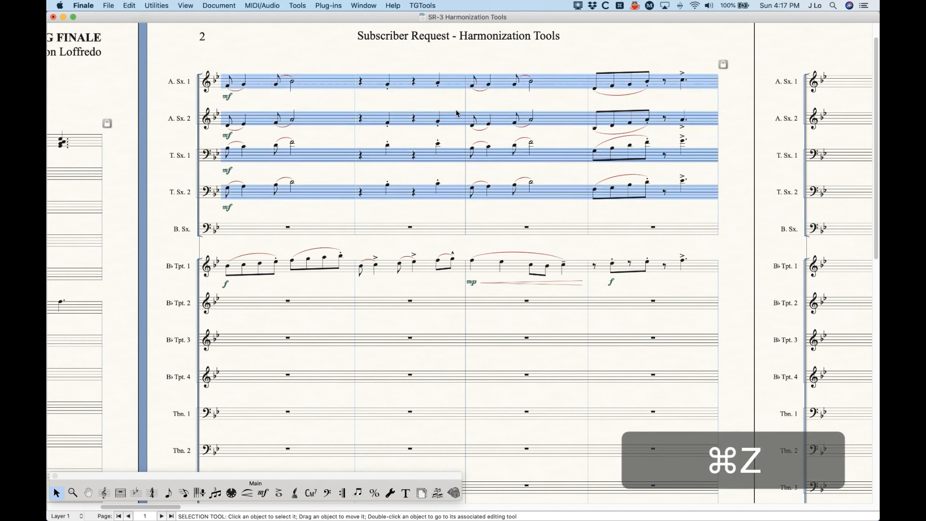
key("super+z")
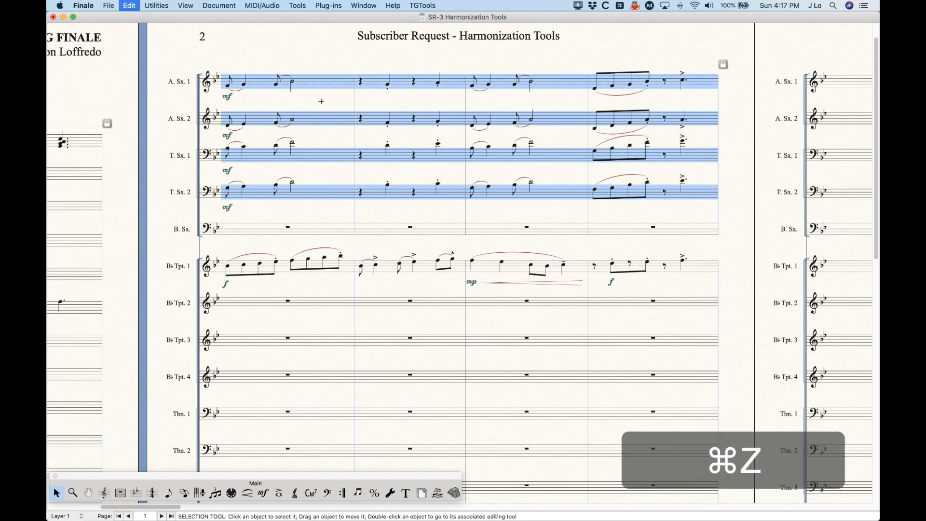
left_click(266, 63)
scroll(392, 195, "left", 10)
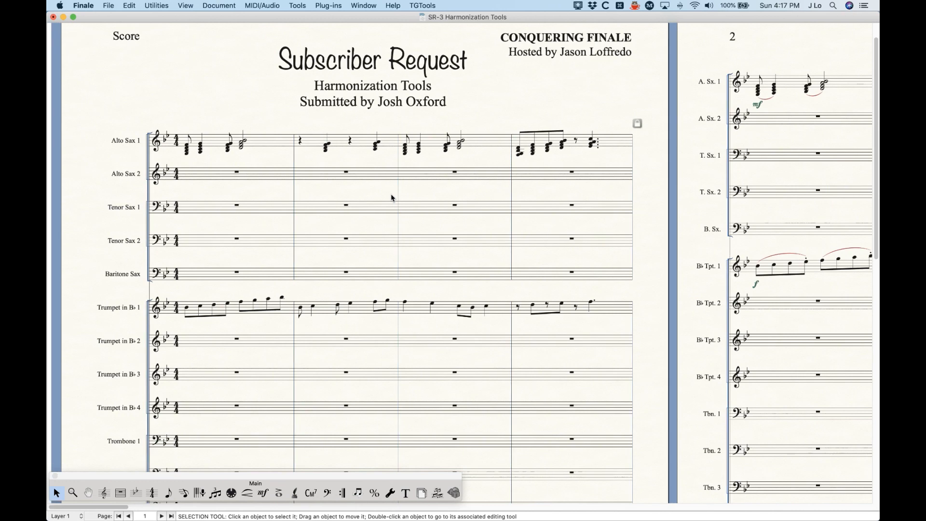
left_click(156, 5)
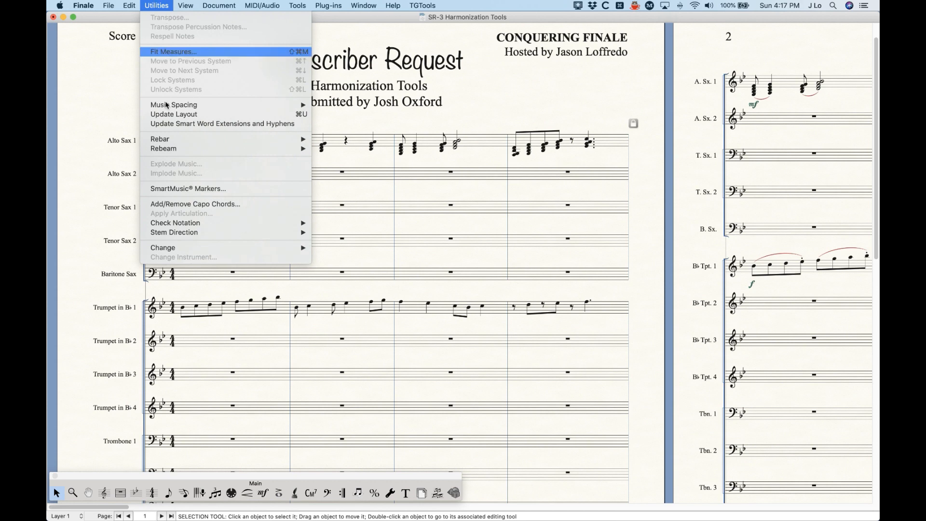
left_click(161, 4)
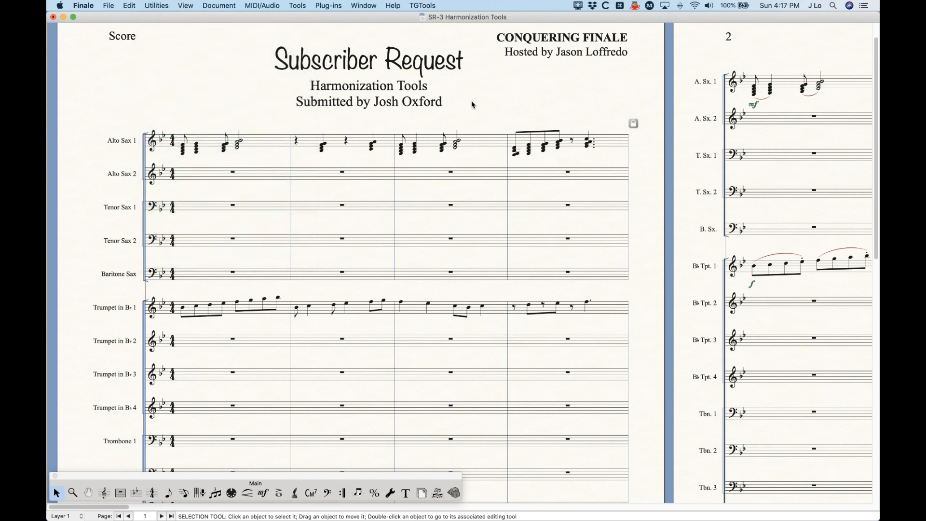
key("super+minus")
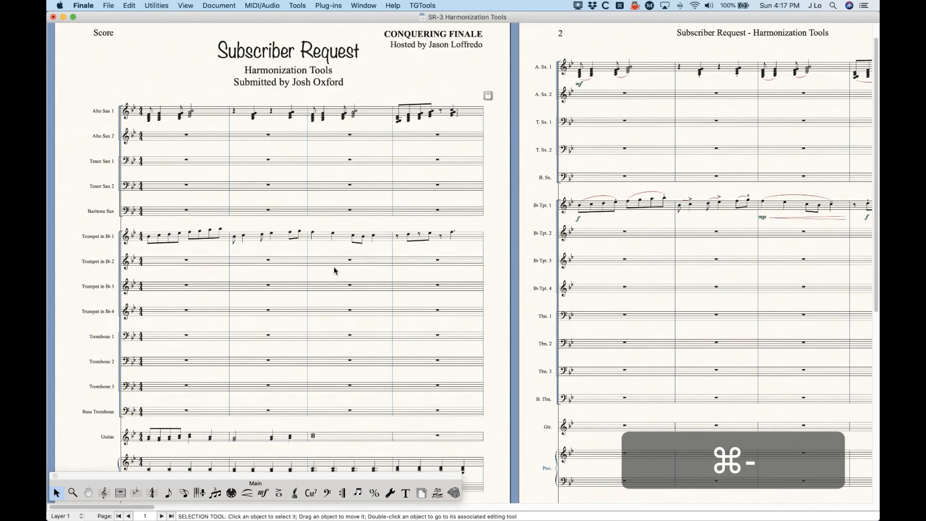
key("super+minus")
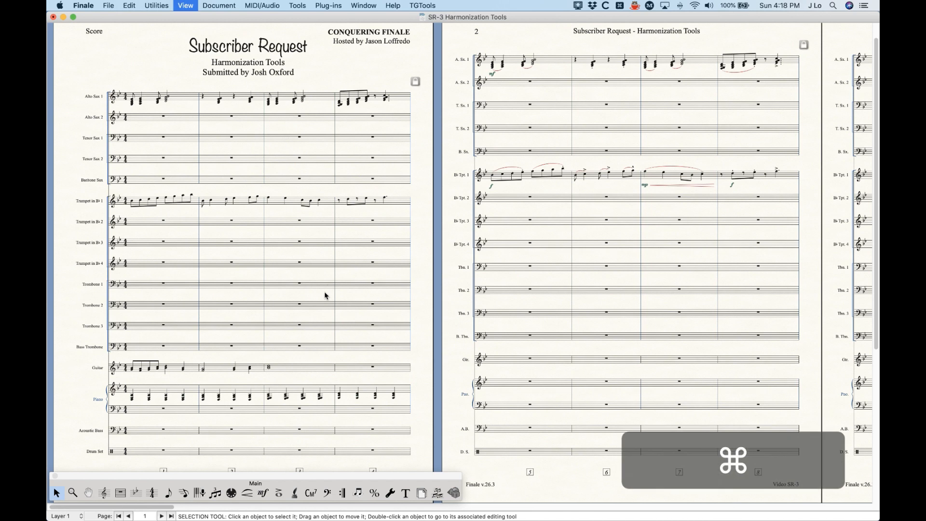
key("super+equal")
key("super+equal")
scroll(330, 339, "down", 1)
- Open Canonic Utilities for the first four measures of the Trumpet in B♭ 1 staff, keeping the selected notes in view
left_click(231, 302)
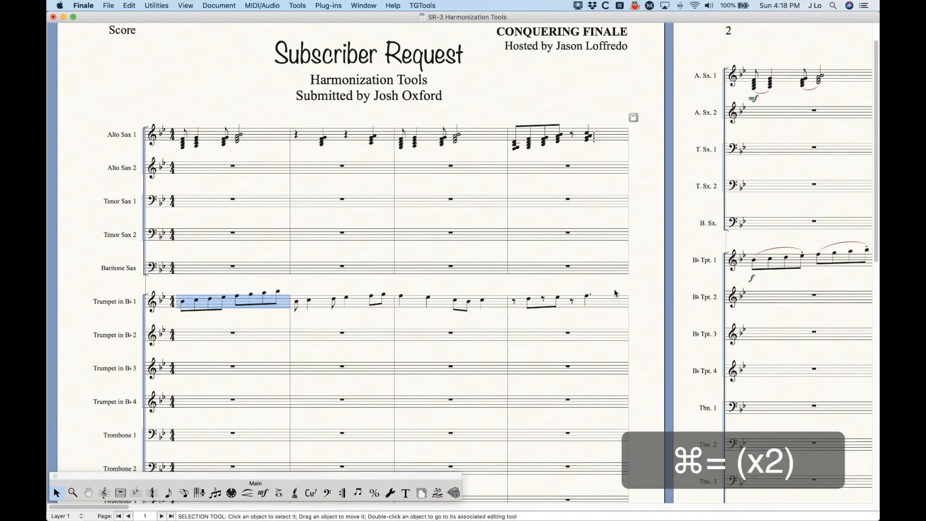
left_click(594, 301, "shift")
left_click(330, 5)
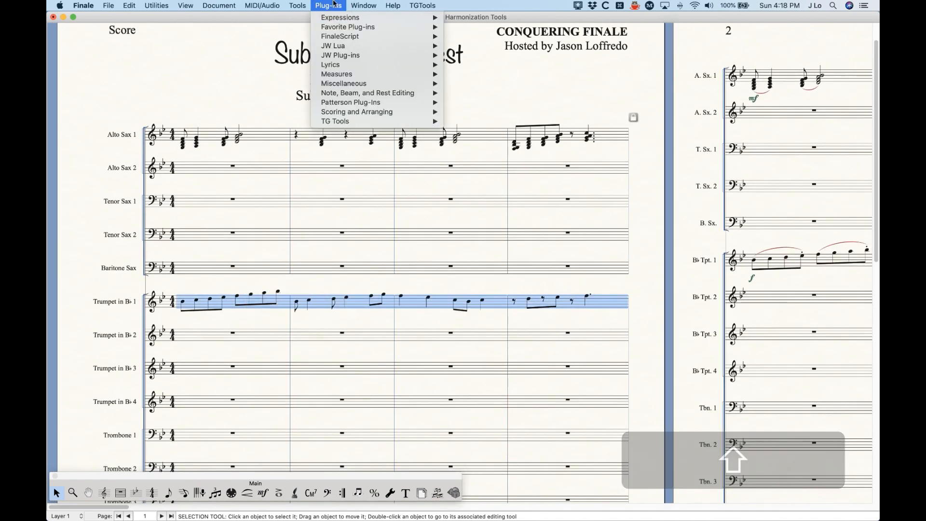
mouse_move(337, 113)
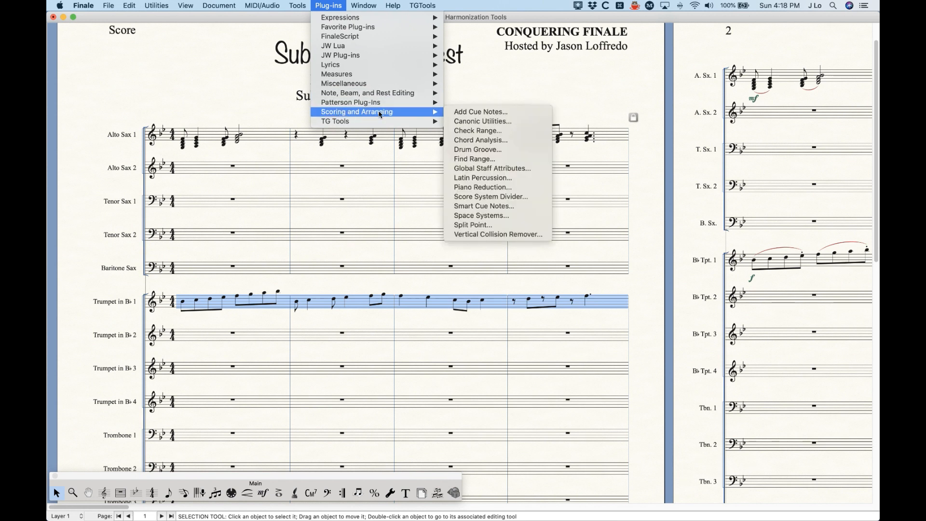
left_click(483, 121)
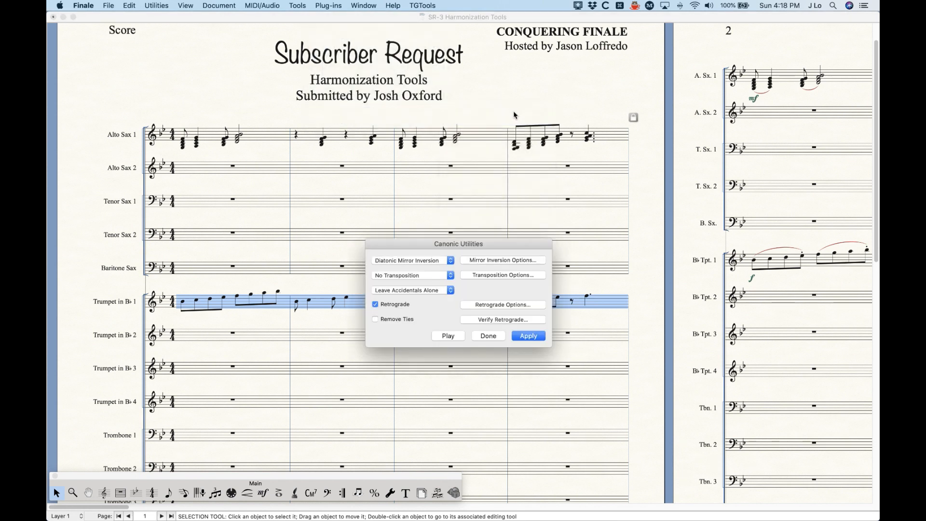
left_click_drag(468, 245, 456, 133)
- Set Canonic Utilities to No Inversion and turn off Retrograde, leaving accidentals alone, and look over the available inversion types
left_click(404, 150)
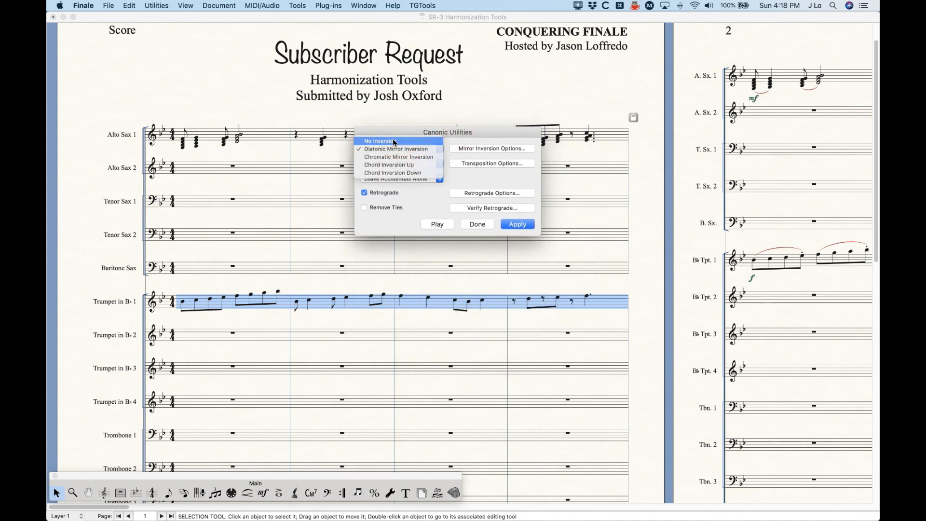
left_click(398, 141)
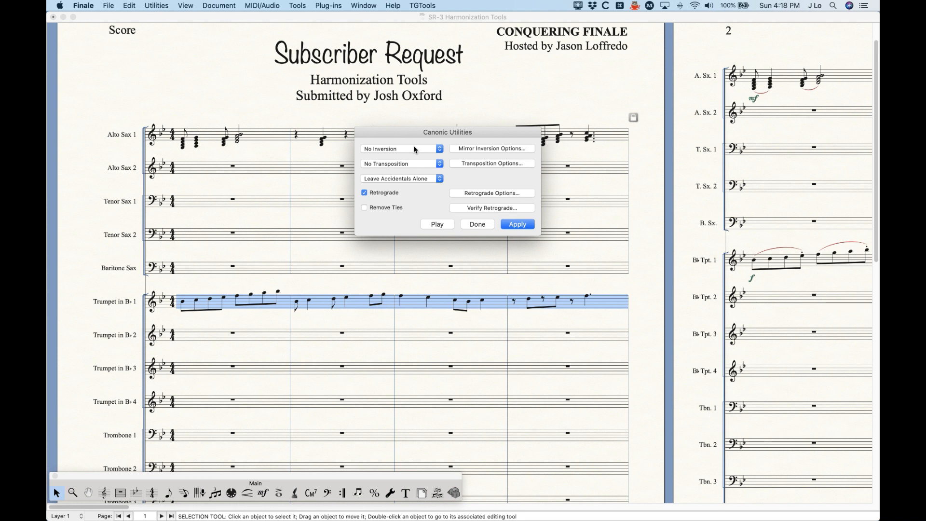
left_click(402, 179)
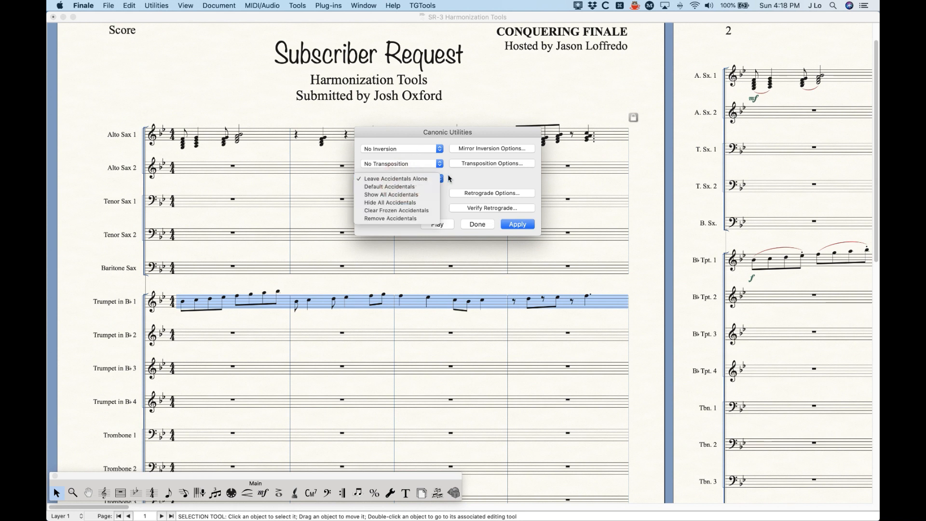
left_click(464, 175)
left_click(387, 193)
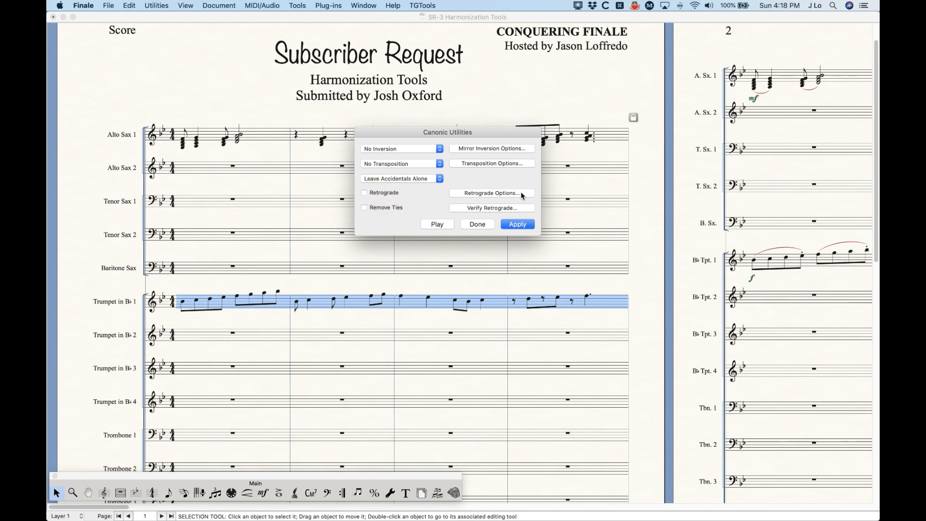
left_click(397, 150)
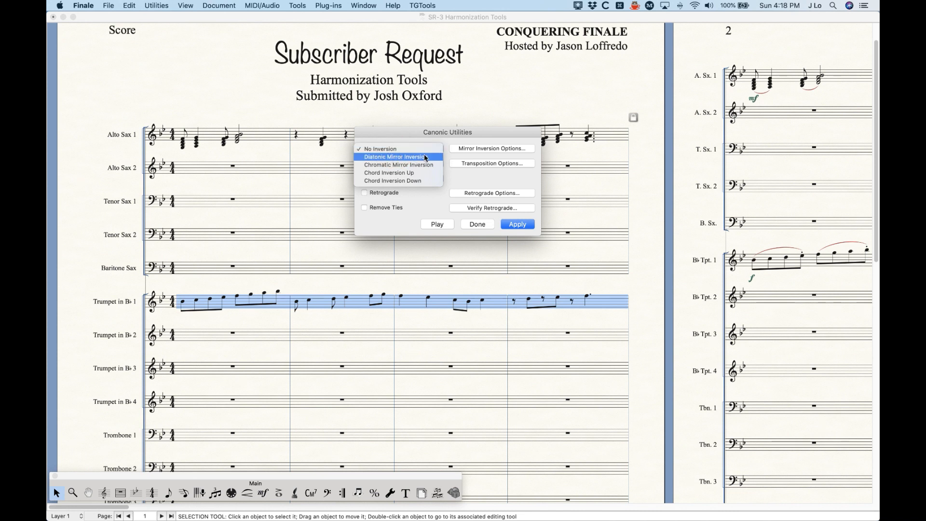
left_click(421, 132)
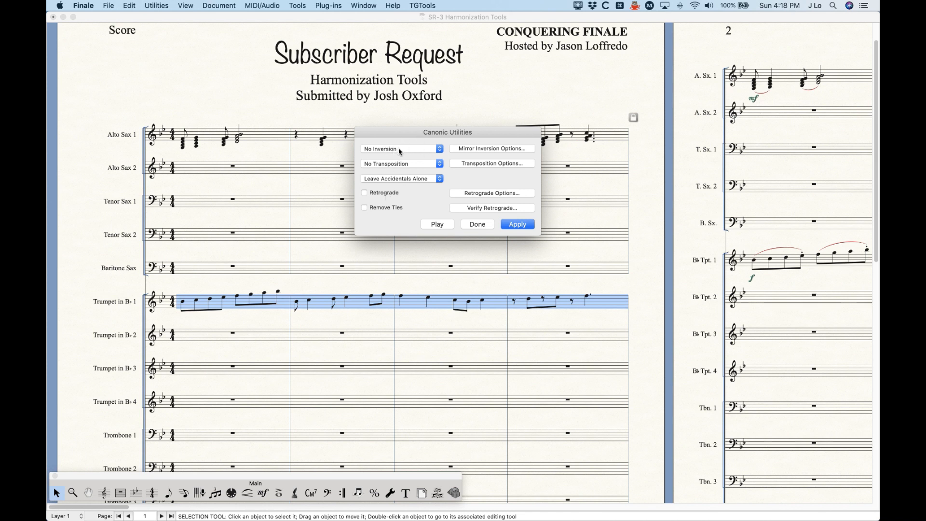
- Examine the Mirror Inversion Options with their pivot note choices and the Retrograde Options, leaving both sets unchanged
left_click(477, 149)
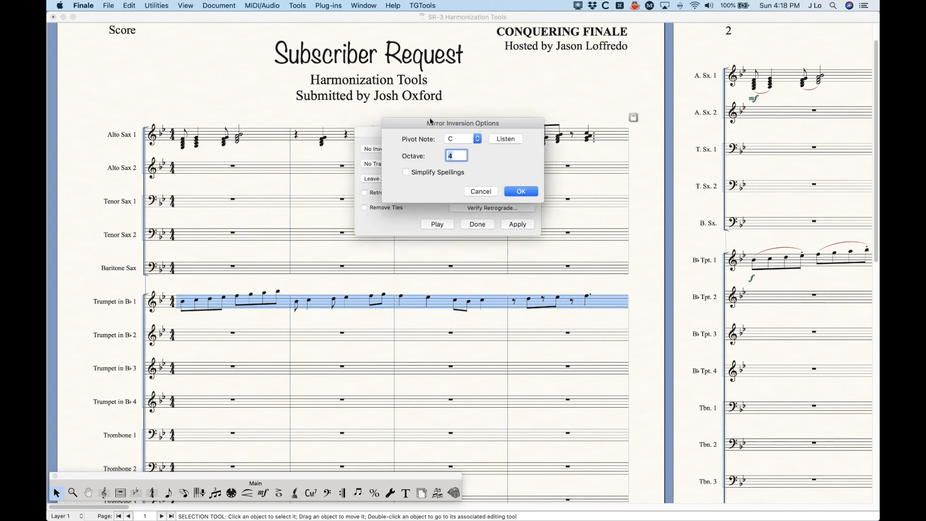
left_click(476, 139)
left_click(408, 140)
left_click(481, 192)
left_click(478, 193)
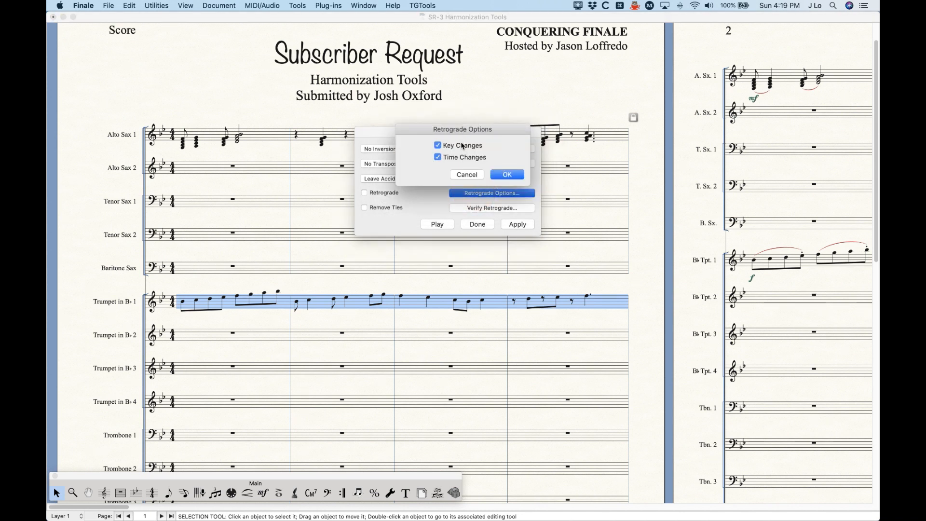
left_click(466, 175)
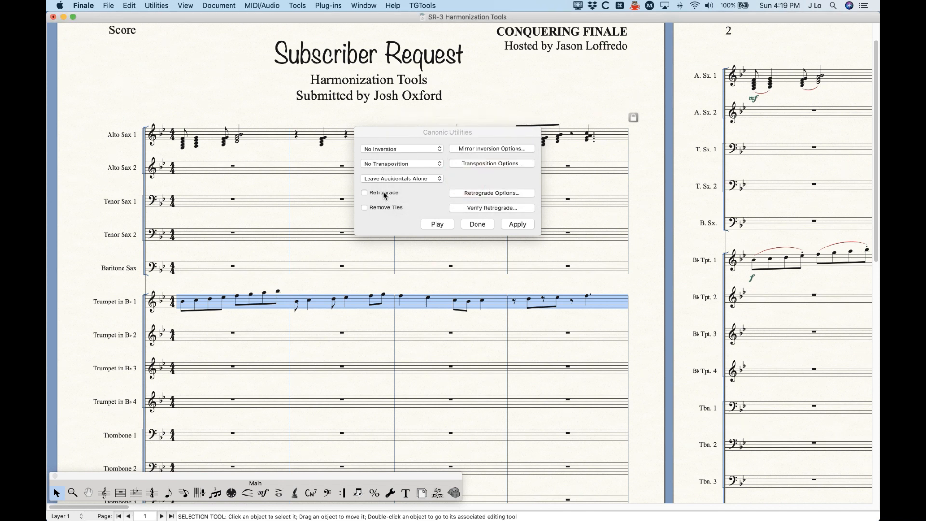
- Apply a Diatonic Mirror Inversion around pivot note C in octave 4 to the selected Trumpet 1 line
left_click(389, 149)
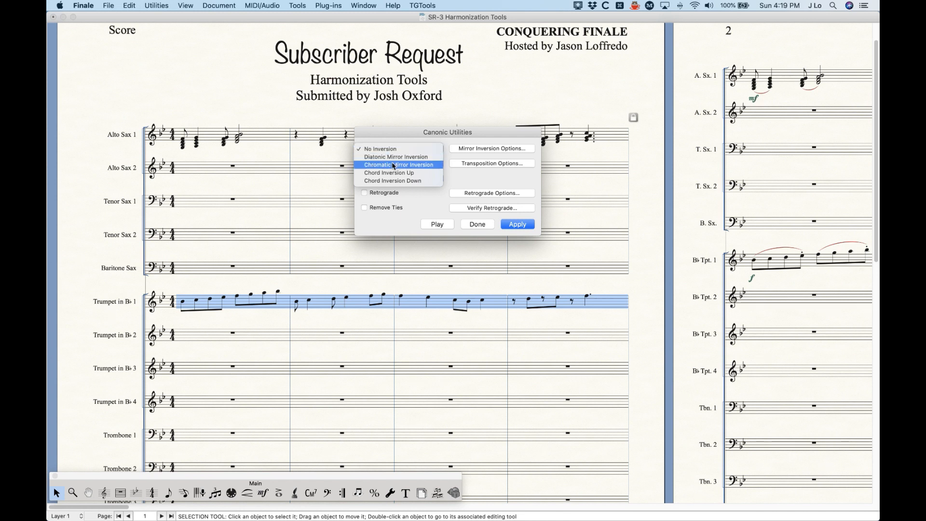
left_click(393, 156)
left_click(476, 151)
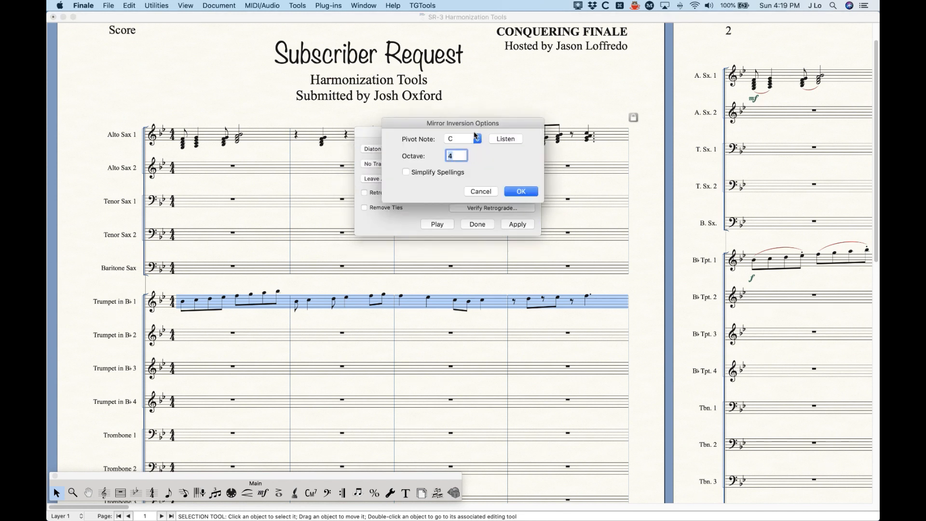
left_click(525, 191)
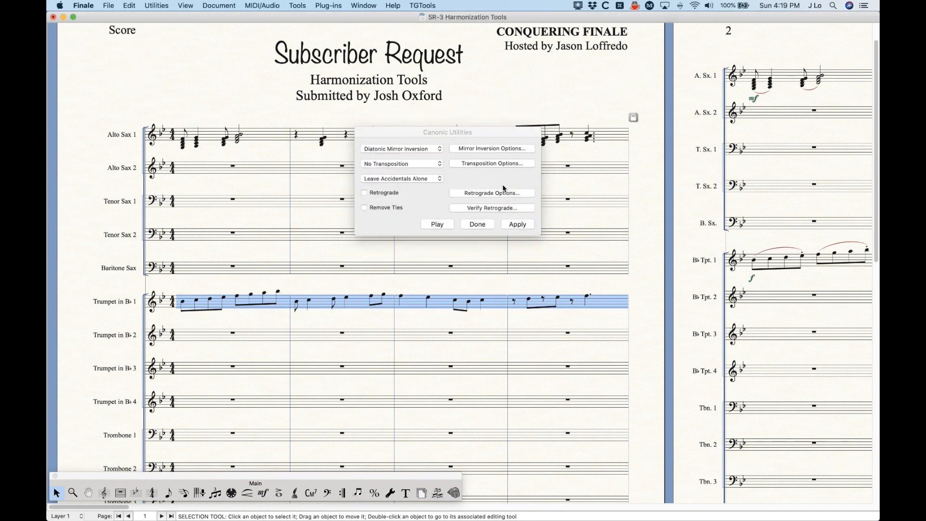
left_click(520, 225)
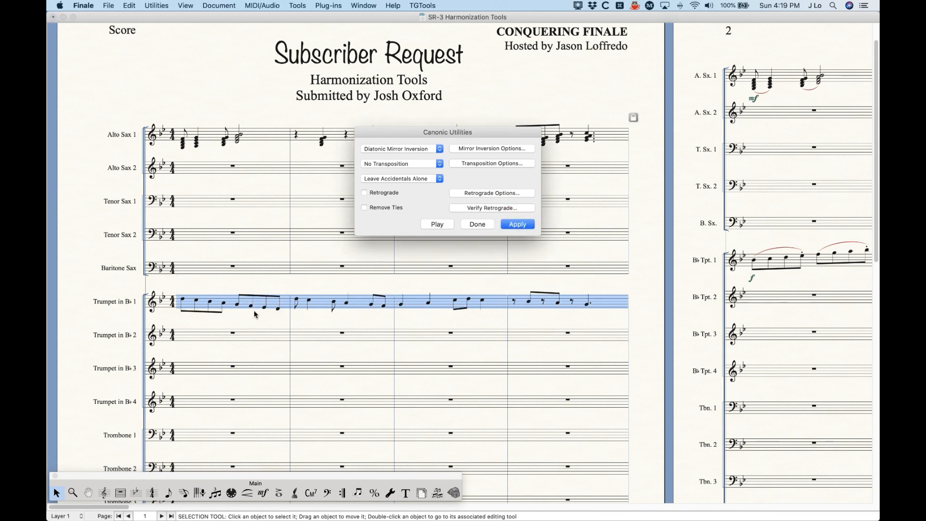
- Undo the diatonic mirror inversion of the Trumpet 1 line
left_click(288, 222, "super")
key("super+z")
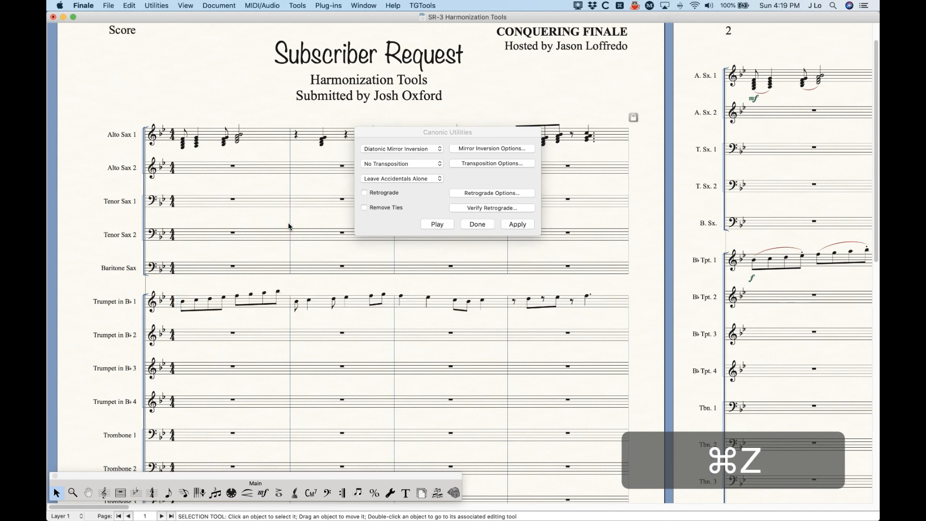
left_click(420, 137)
- Apply Retrograde with No Inversion to the four Trumpet 1 measures
left_click(413, 149)
left_click(386, 140)
left_click(381, 193)
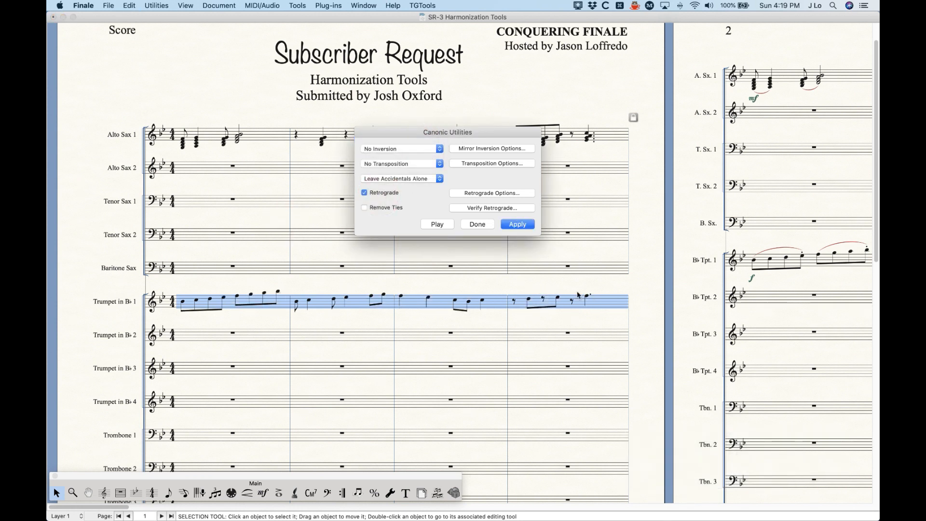
left_click(517, 225)
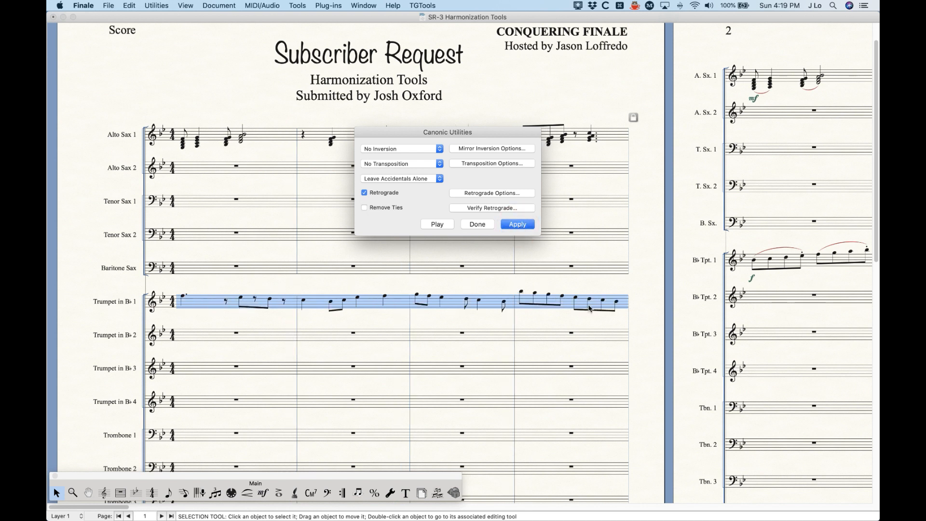
- Undo the retrograde of the Trumpet 1 line and return to the Canonic Utilities settings
key("super+z")
left_click(395, 286)
key("super+z")
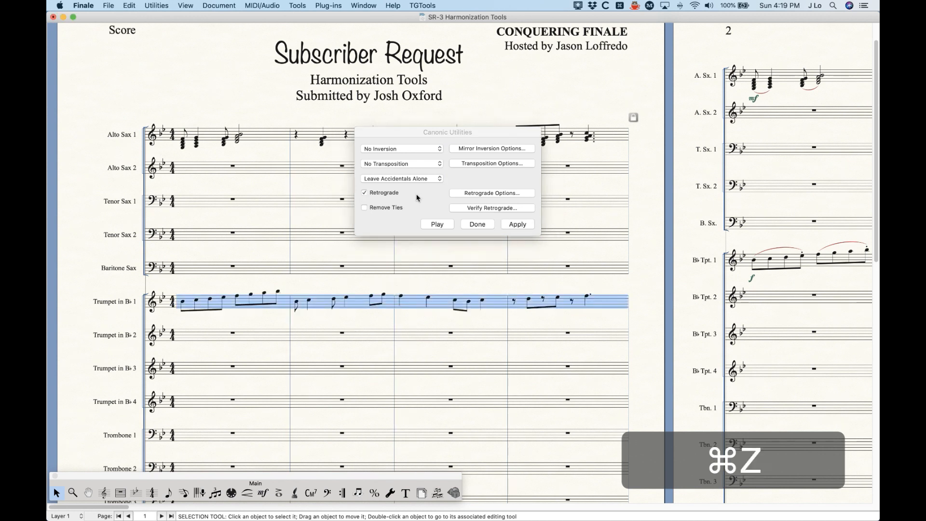
left_click(407, 190)
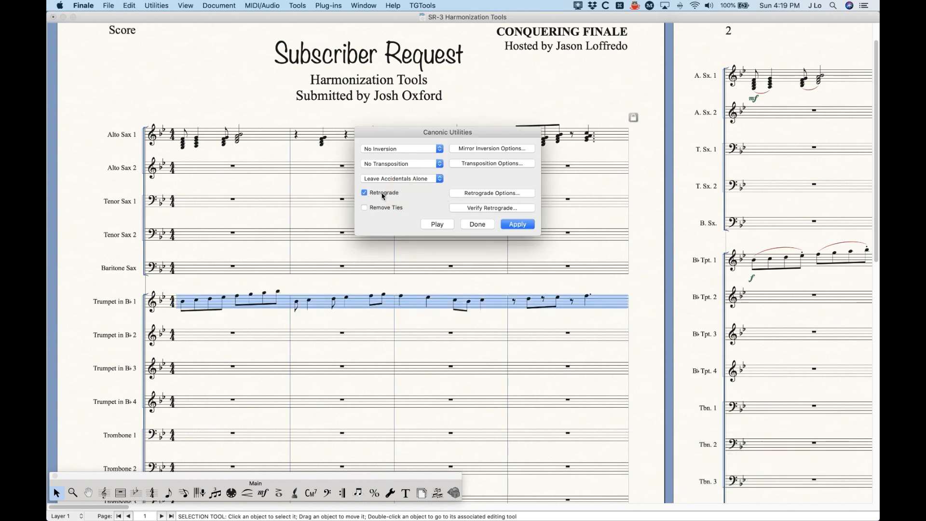
- Apply Diatonic Mirror Inversion combined with Retrograde to the four Trumpet 1 measures
left_click(394, 150)
left_click(421, 158)
left_click(515, 225)
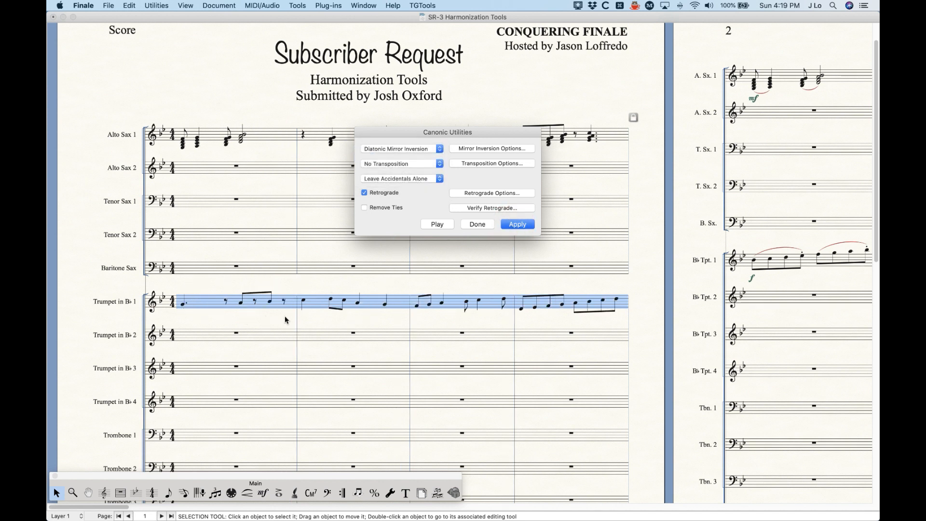
- Undo the combined mirror inversion and retrograde of the Trumpet 1 line
left_click(378, 279)
key("super+z")
left_click(423, 198)
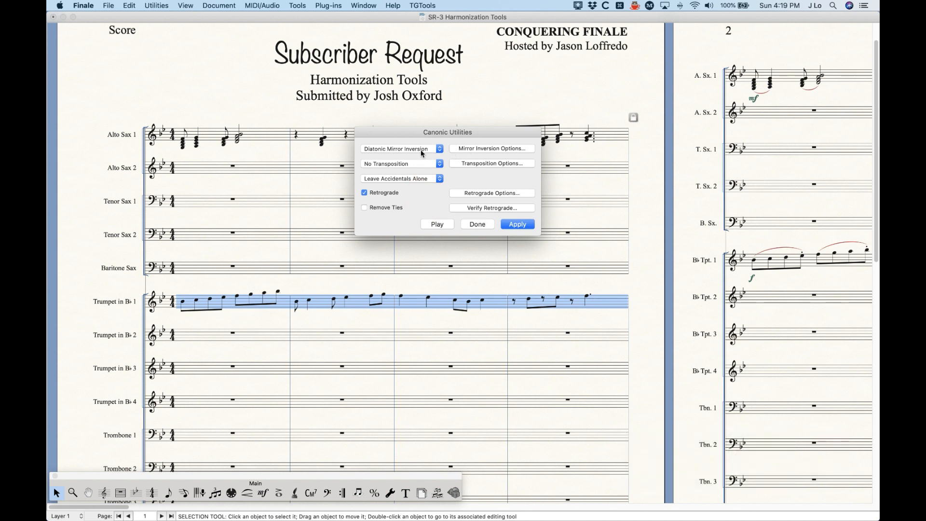
- Reset Canonic Utilities to No Inversion with Retrograde off, check the chord inversion choices, and close the plug-in
left_click(395, 150)
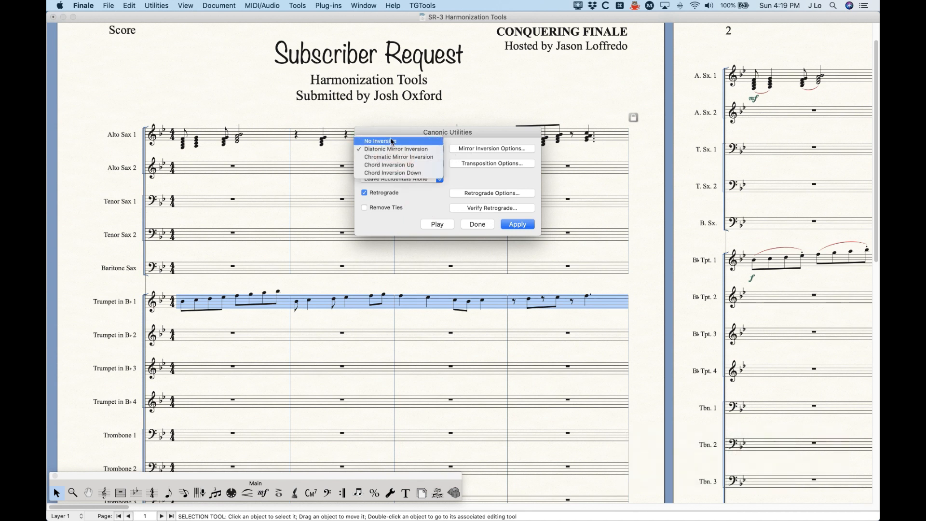
left_click(390, 140)
left_click(384, 192)
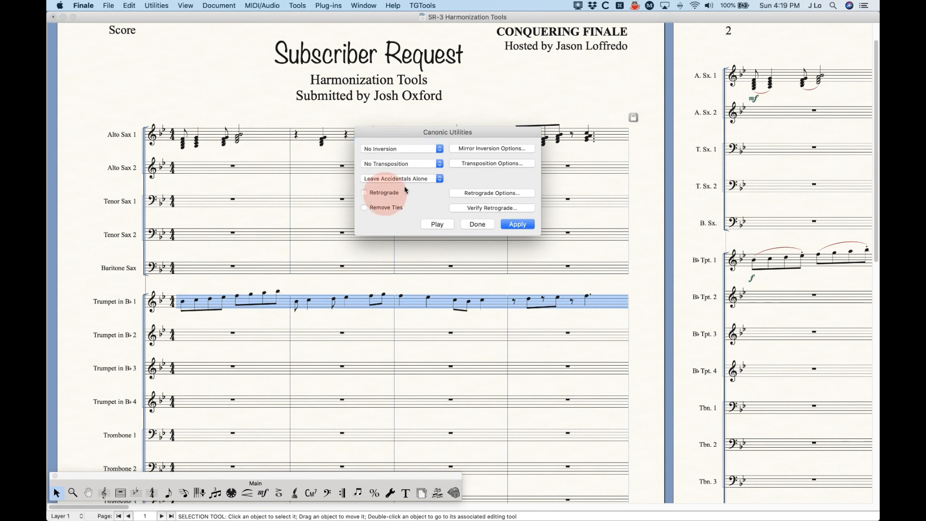
left_click(384, 150)
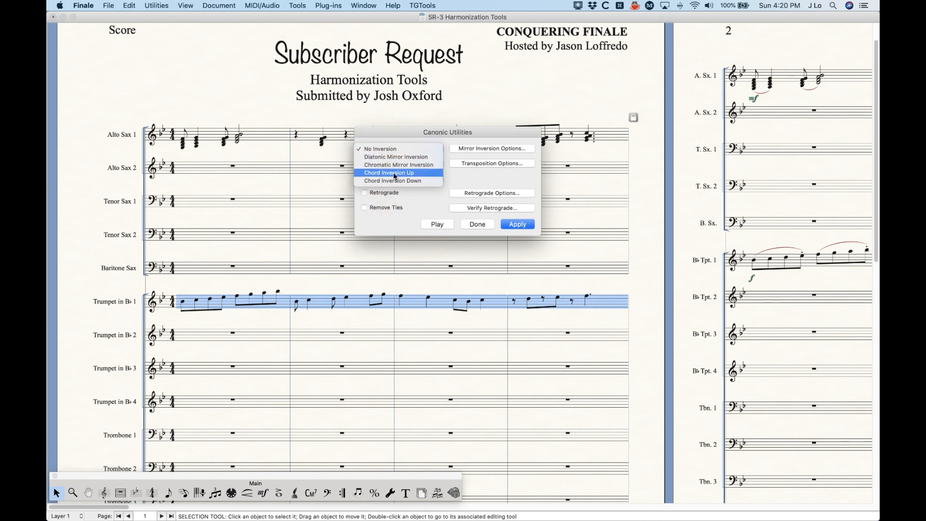
left_click(392, 129)
left_click(478, 224)
left_click(428, 229)
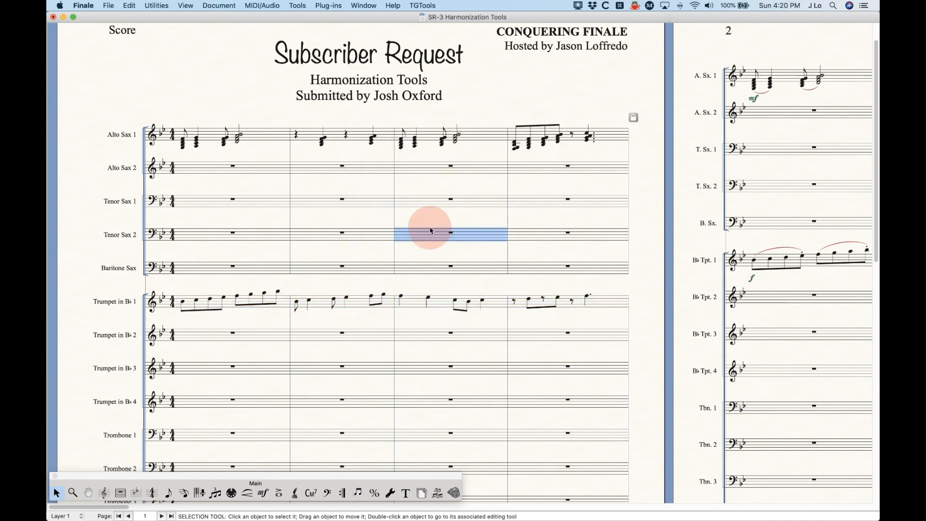
- Select measures 1 to 4 of the upper Piano staff and open Canonic Utilities for them
scroll(345, 328, "down", 10)
scroll(344, 328, "up", 3)
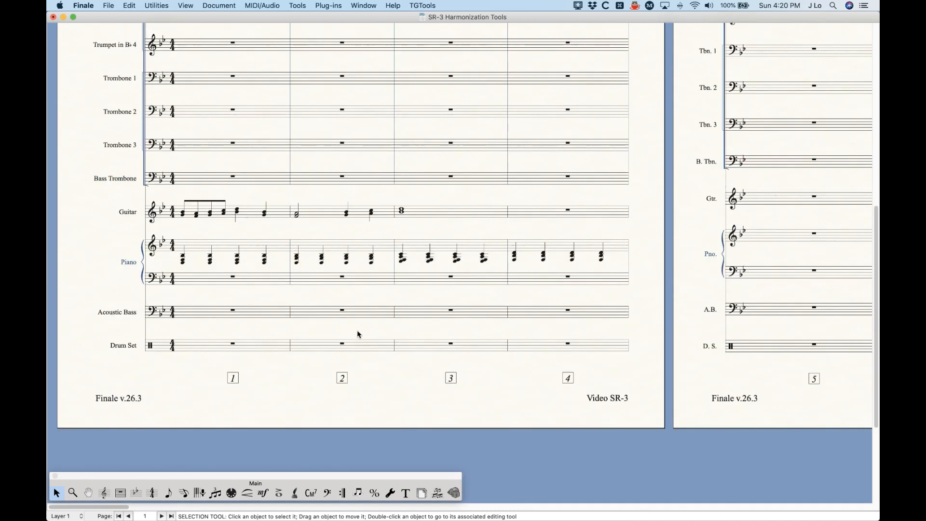
left_click(244, 249)
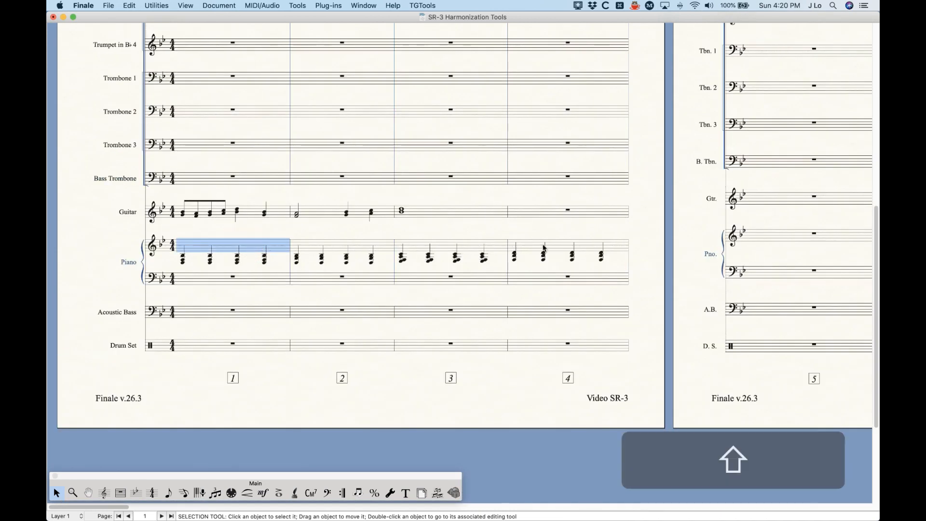
left_click(542, 245, "shift")
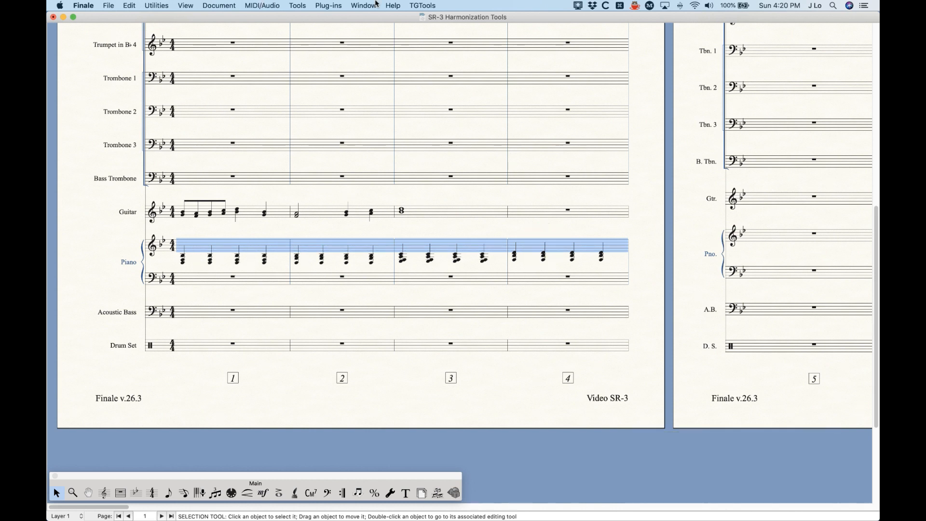
left_click(333, 5)
mouse_move(353, 114)
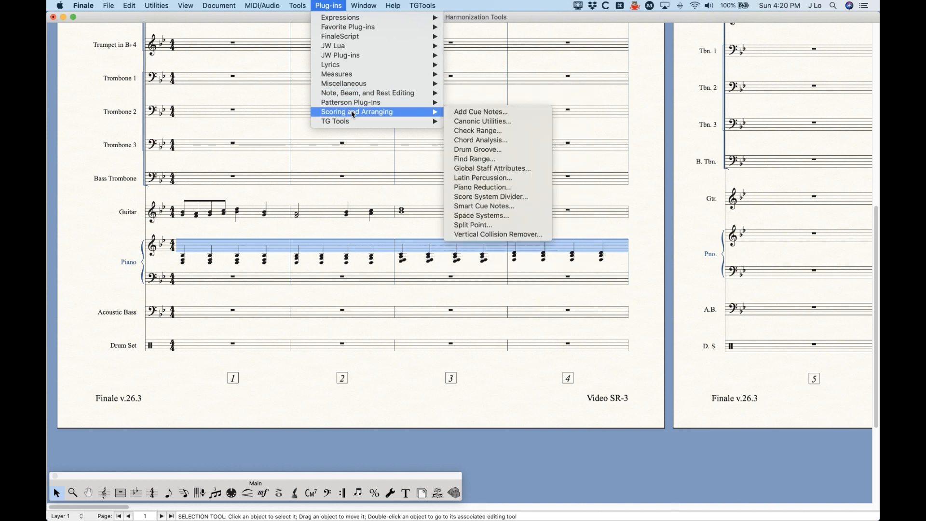
left_click(479, 121)
- Apply Chord Inversion Up twice to the selected piano chords with Retrograde turned off, keeping the dialog clear of the notes
left_click(413, 260)
left_click_drag(441, 241, 466, 132)
left_click(399, 195)
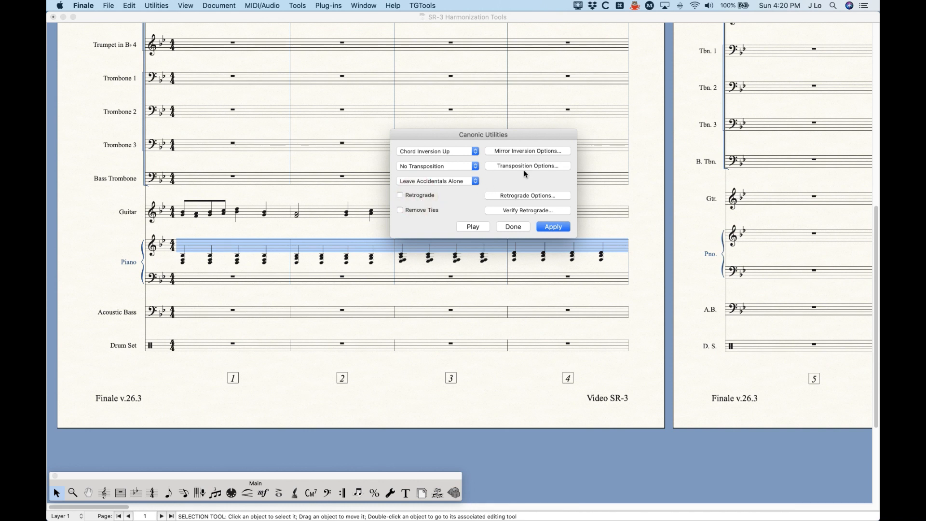
left_click(554, 226)
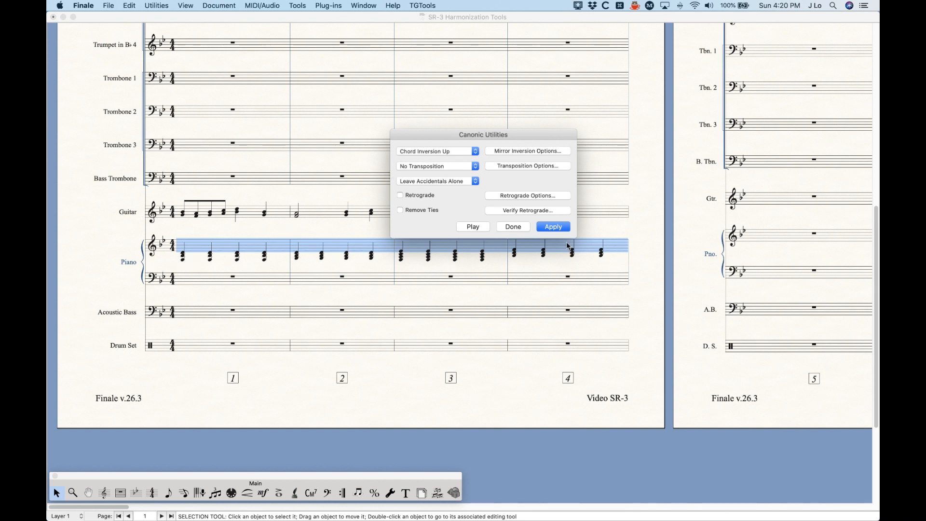
left_click(554, 228)
left_click_drag(471, 129, 481, 102)
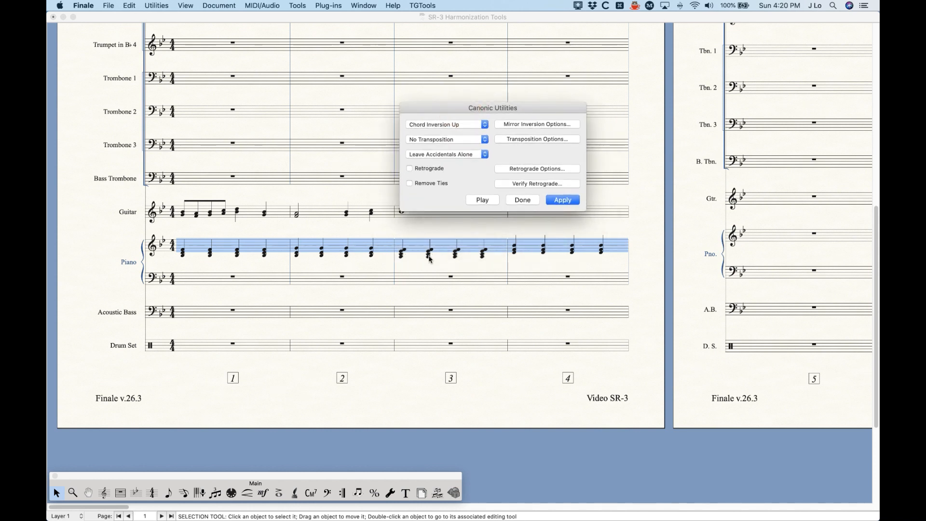
- Set Canonic Utilities to No Inversion, then check the transposition types and the Transposition Settings without changing them
left_click_drag(461, 114, 440, 116)
left_click(428, 127)
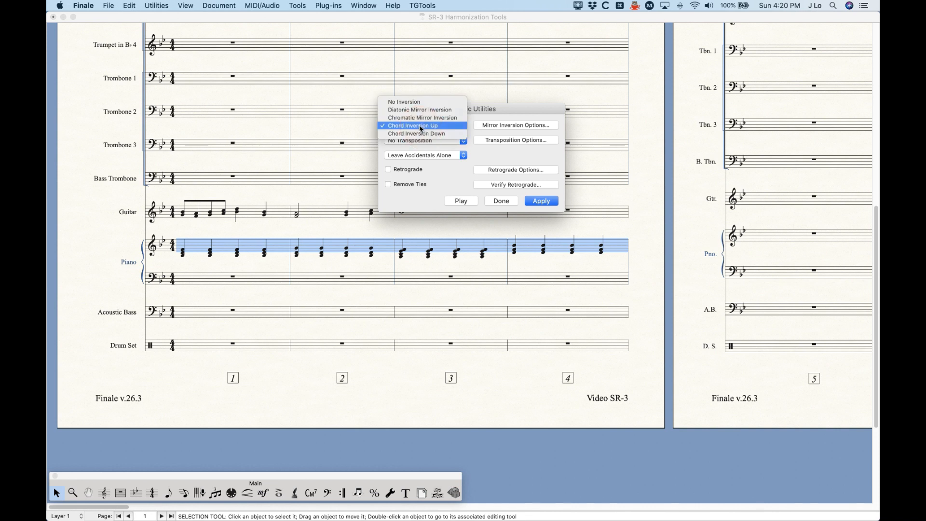
left_click(407, 102)
left_click(408, 141)
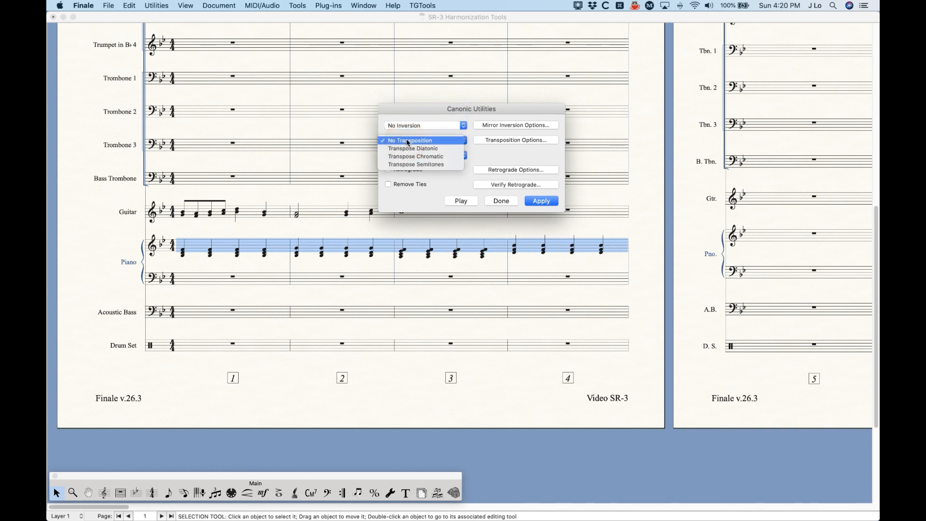
left_click(526, 154)
left_click(516, 139)
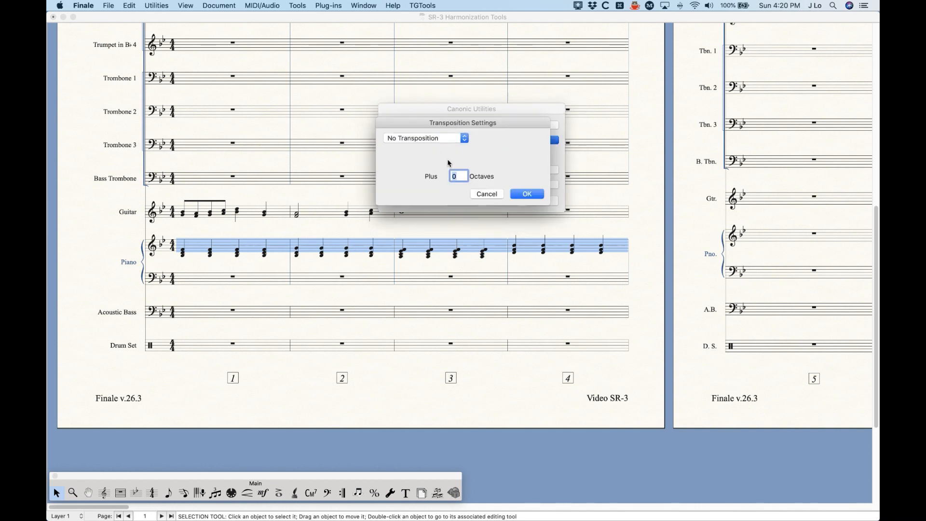
left_click(491, 196)
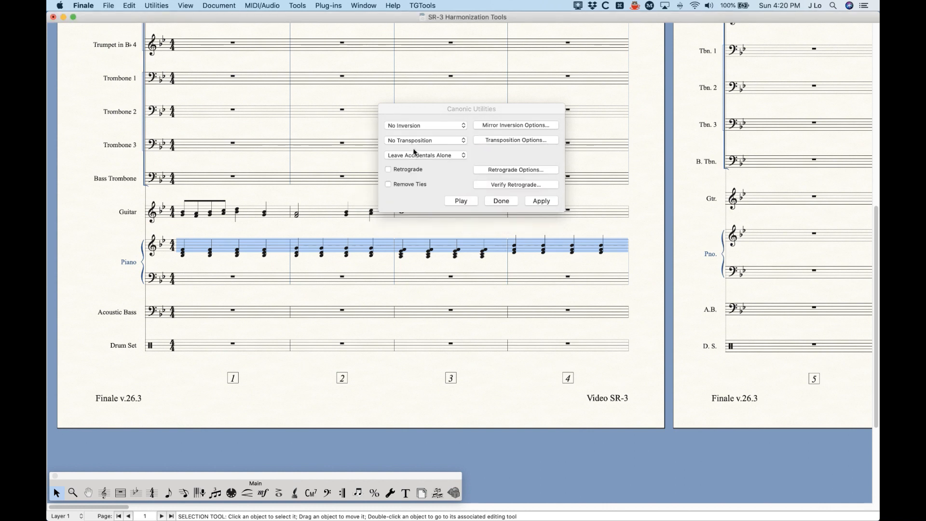
- Choose Transpose Diatonic in Canonic Utilities and review its direction, interval and octave settings, leaving them as they are
left_click(412, 144)
left_click(419, 148)
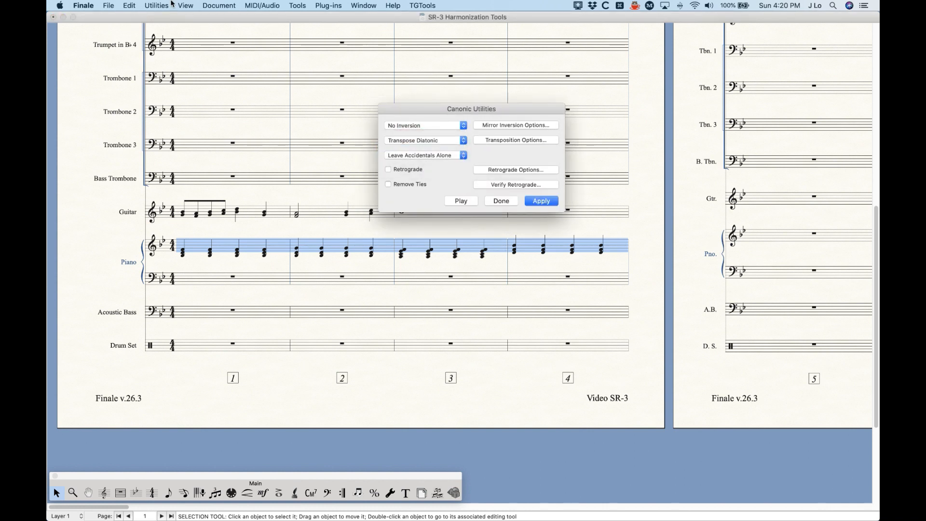
left_click(511, 142)
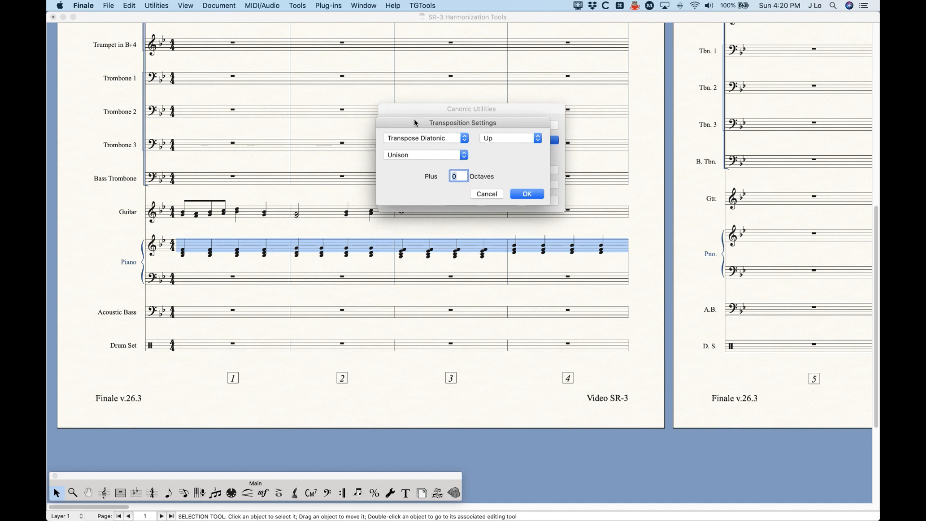
left_click(486, 194)
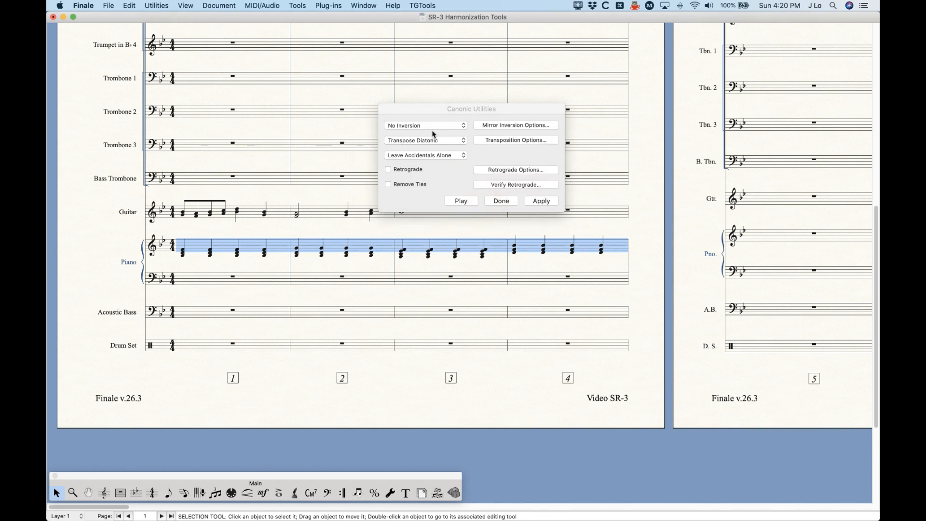
- Combine the diatonic transposition with Diatonic Mirror Inversion and turn on Retrograde
left_click(414, 126)
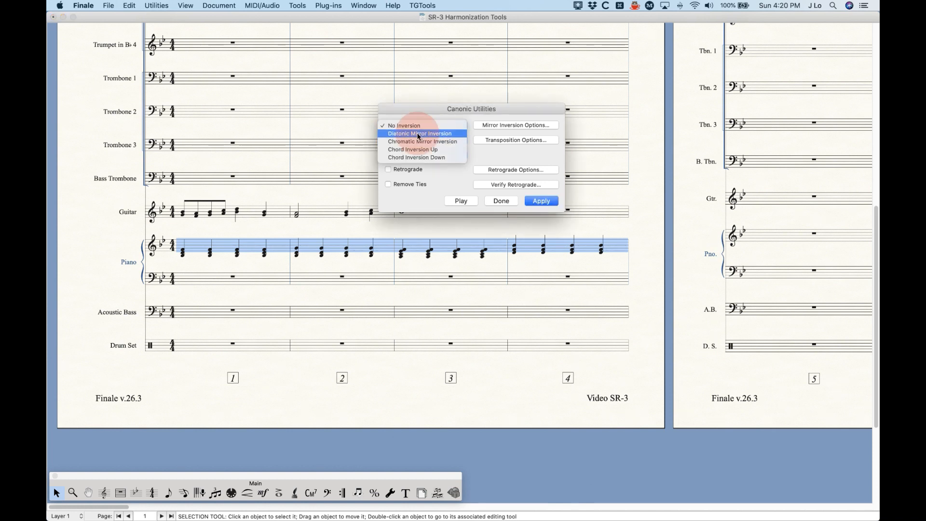
left_click(419, 134)
left_click(403, 169)
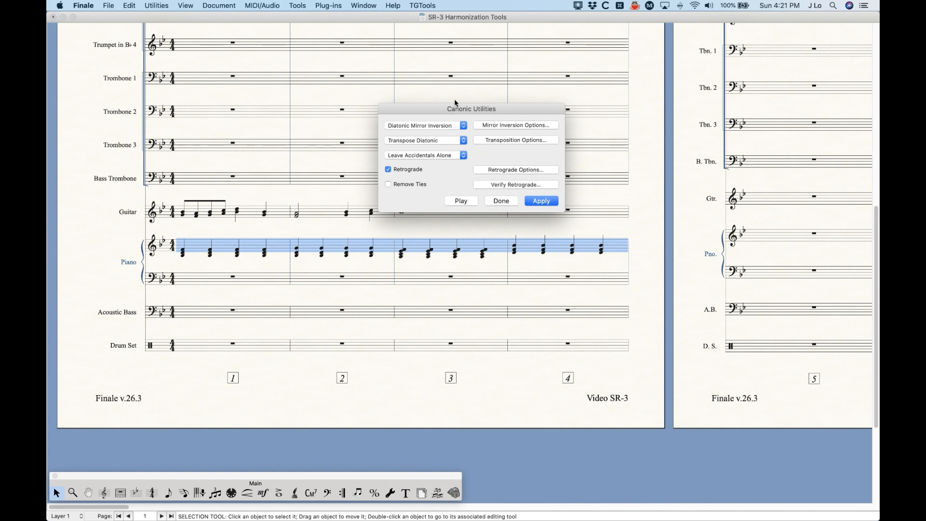
- Reset Canonic Utilities to No Inversion and No Transposition with Retrograde off, and close the plug-in
left_click(434, 126)
left_click(425, 117)
left_click(420, 142)
left_click(409, 133)
left_click(388, 170)
left_click(500, 201)
- Select measures 1 to 4 of the Trumpet 1 staff and open JW Staff Polyphony, keeping its dialog clear of the selected staff
left_click(331, 196)
key("Page_Up")
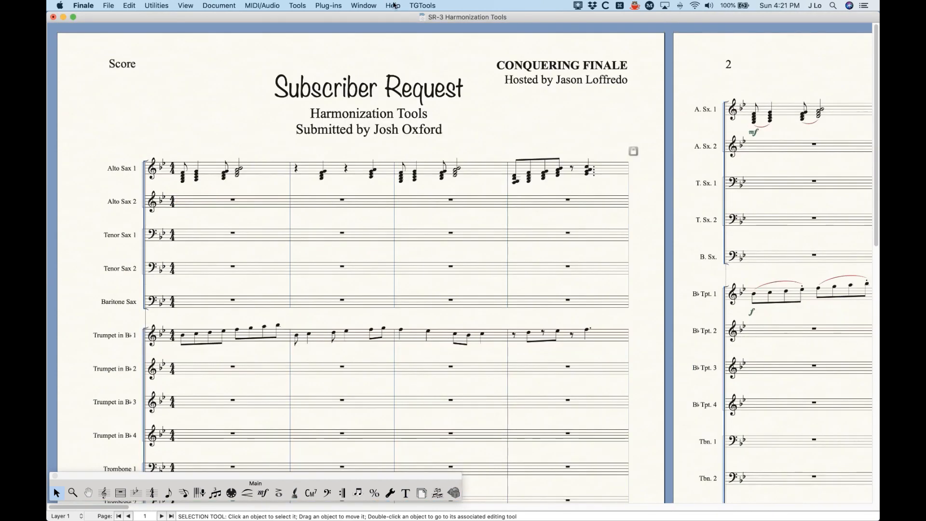
left_click(268, 336)
left_click(564, 332, "shift")
left_click(327, 6)
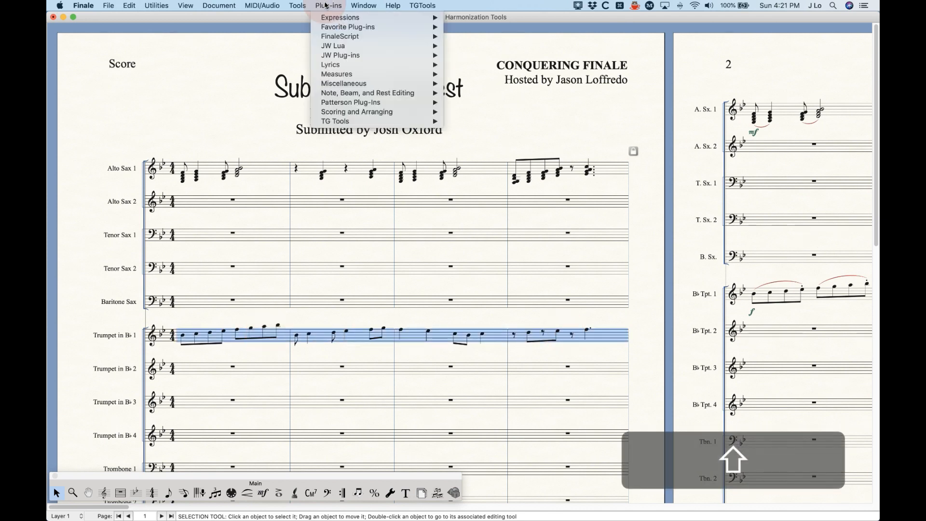
mouse_move(346, 60)
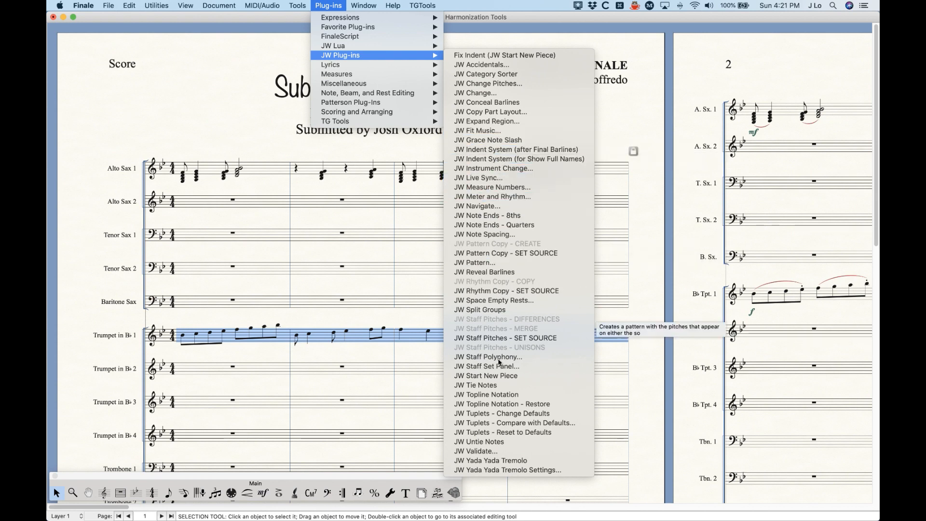
left_click(534, 360)
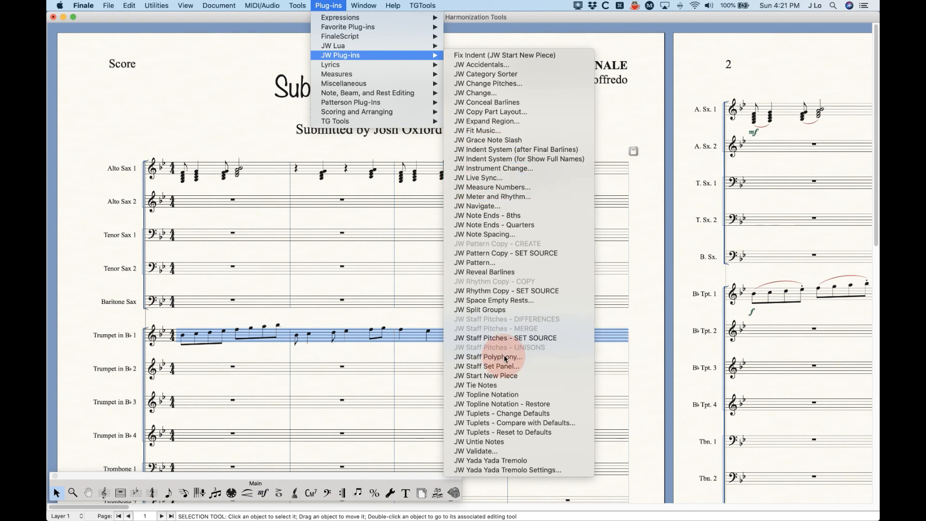
left_click_drag(459, 250, 542, 125)
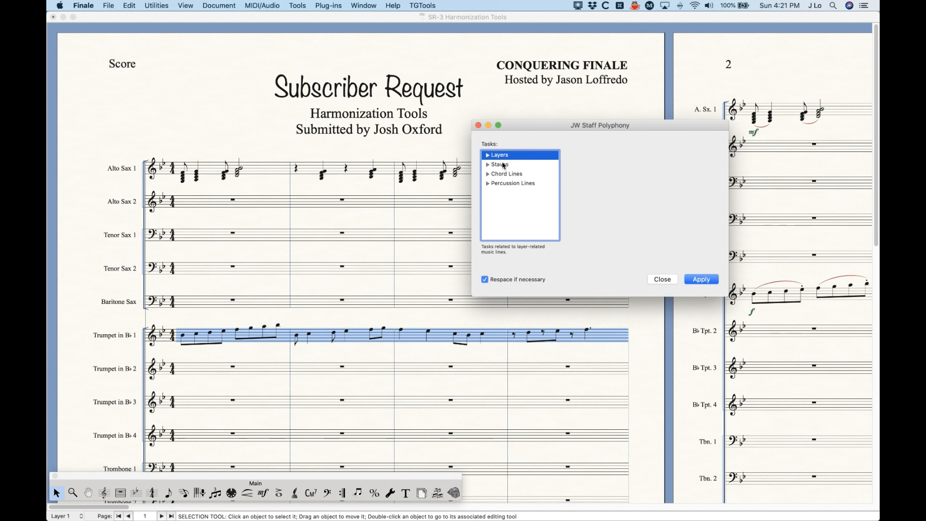
- Expand the Layers tasks in JW Staff Polyphony and compare them with Finale's own Move/Copy Layers command
left_click(488, 156)
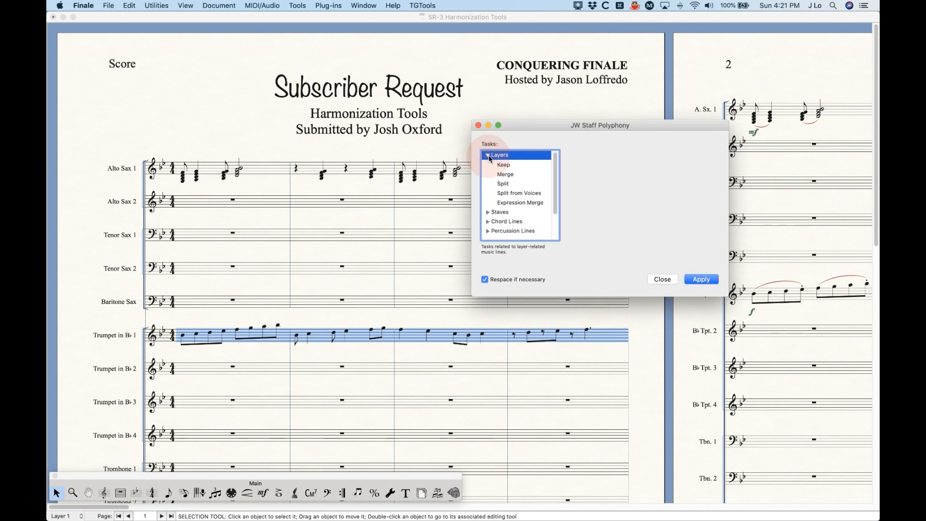
scroll(510, 192, "down", 2)
scroll(511, 179, "up", 2)
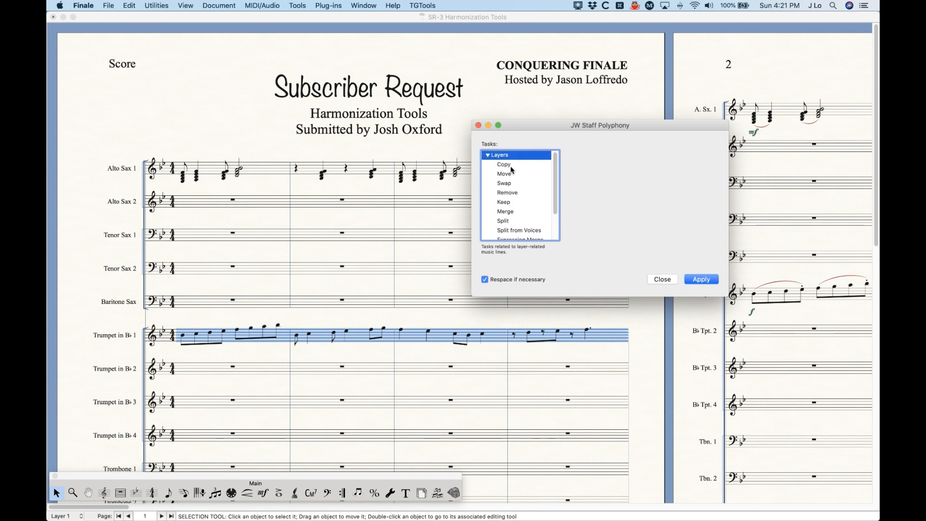
left_click(130, 5)
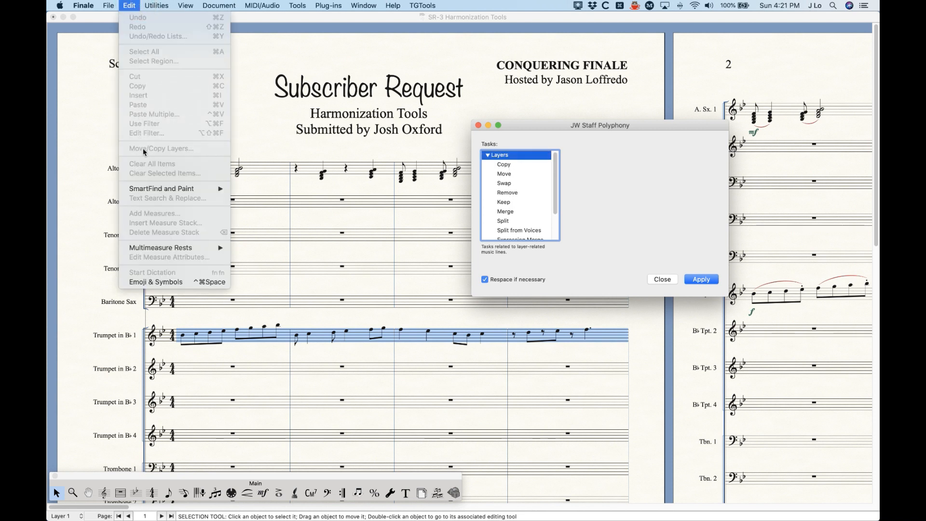
left_click(134, 5)
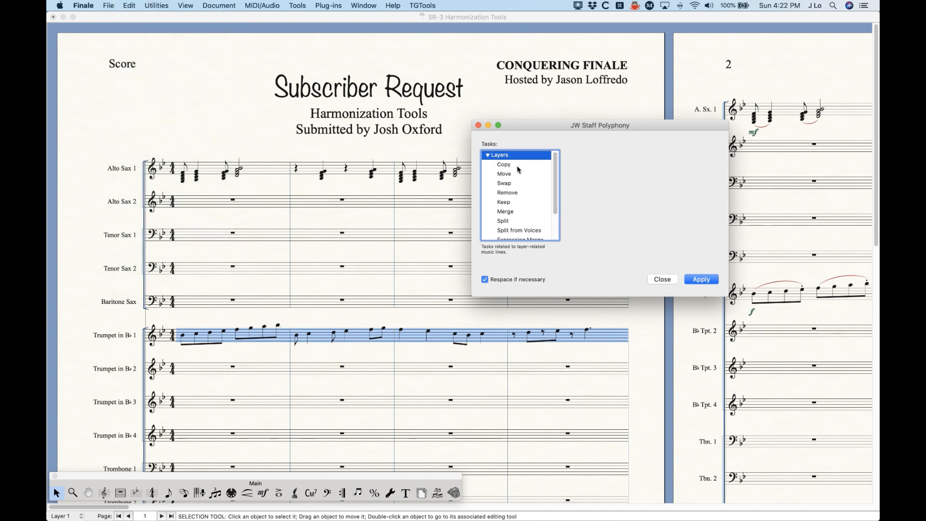
- Review the options of the Copy, Move, Swap, Remove, Keep, Merge and Split layer tasks
left_click(517, 165)
left_click(507, 174)
left_click(508, 184)
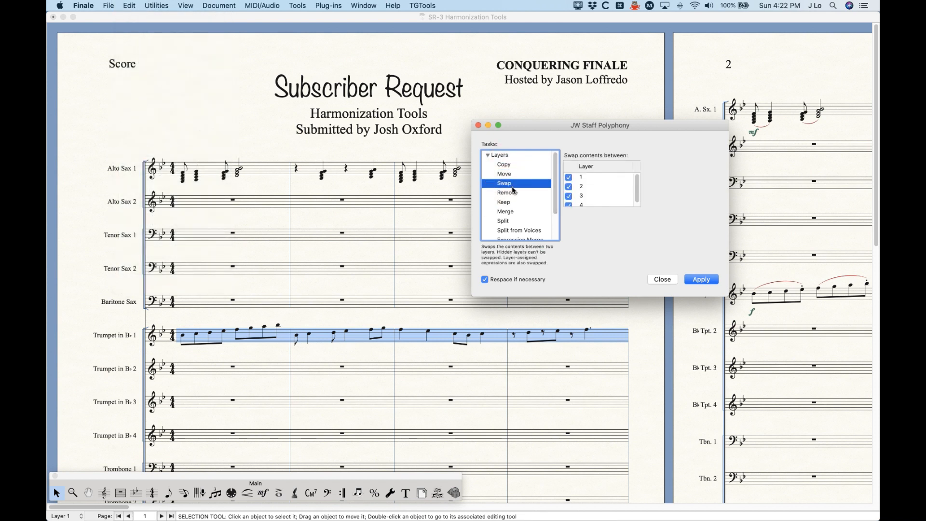
left_click(510, 192)
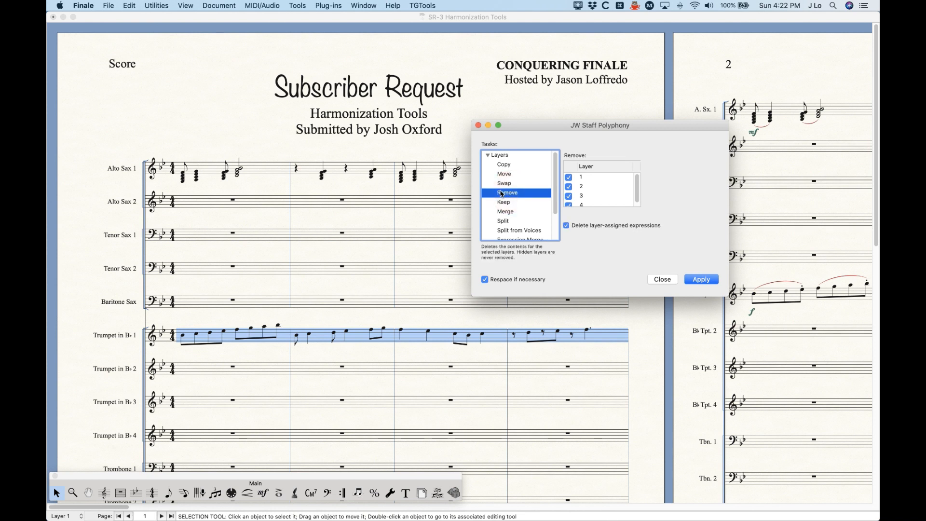
left_click(498, 201)
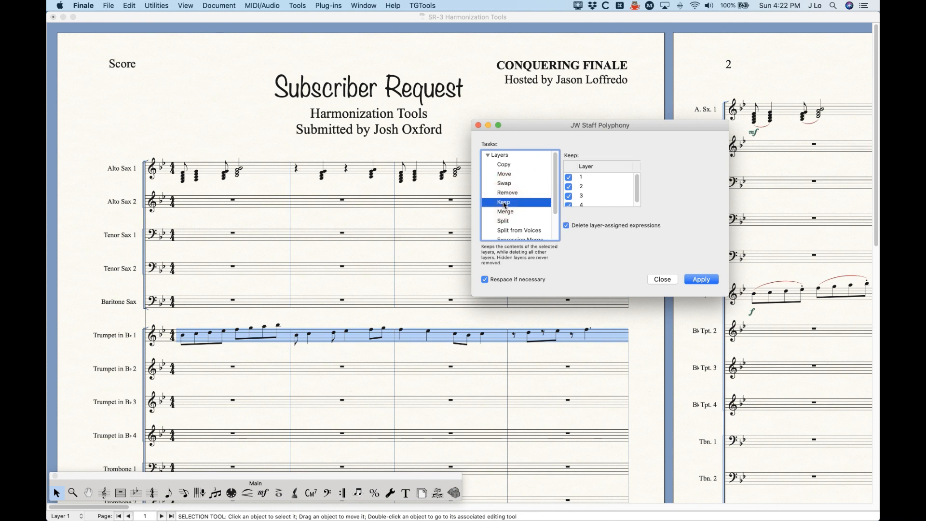
left_click(505, 213)
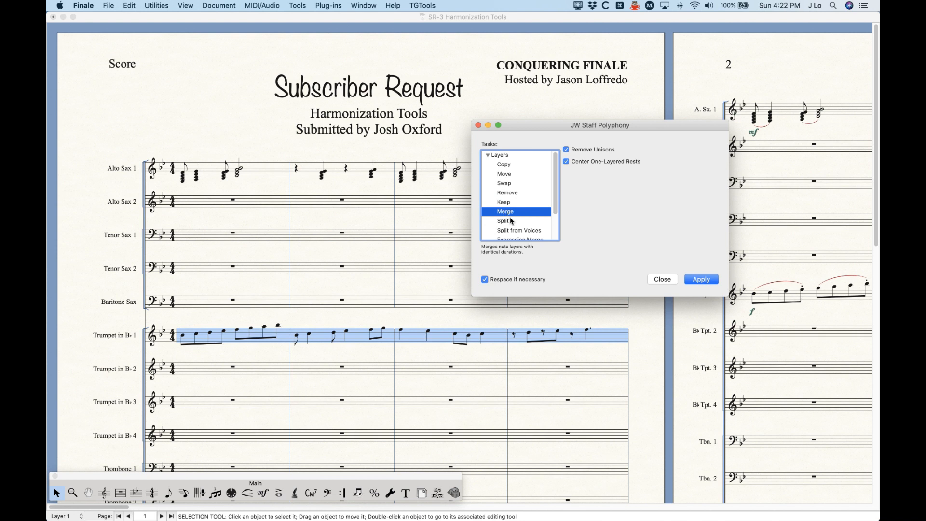
left_click(508, 222)
- Compare the Merge and Split layer tasks with each other and with Finale's own editing commands
scroll(508, 222, "down", 1)
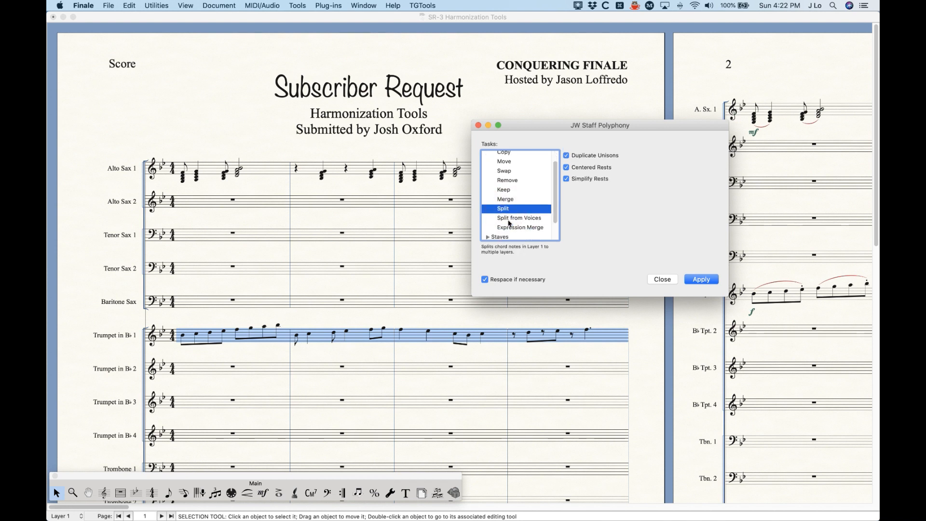
left_click(510, 202)
left_click(509, 210)
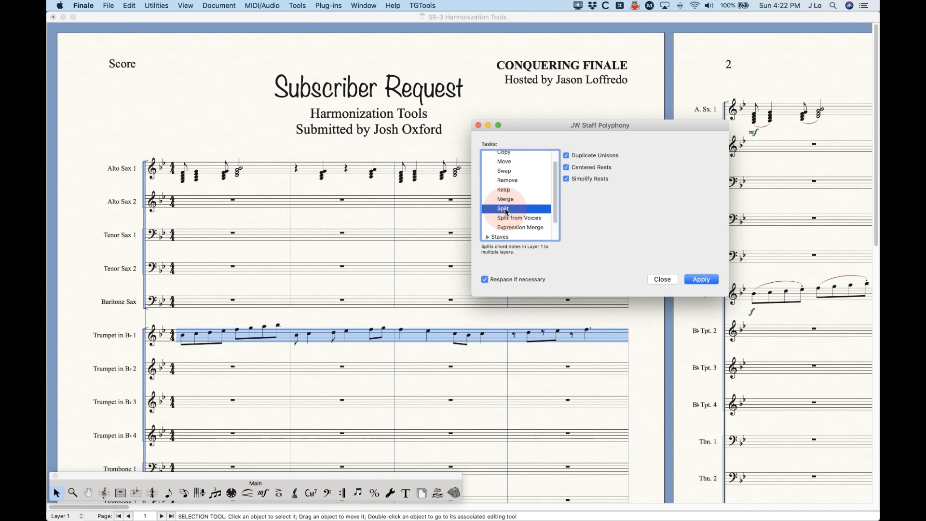
left_click(129, 5)
left_click(129, 5)
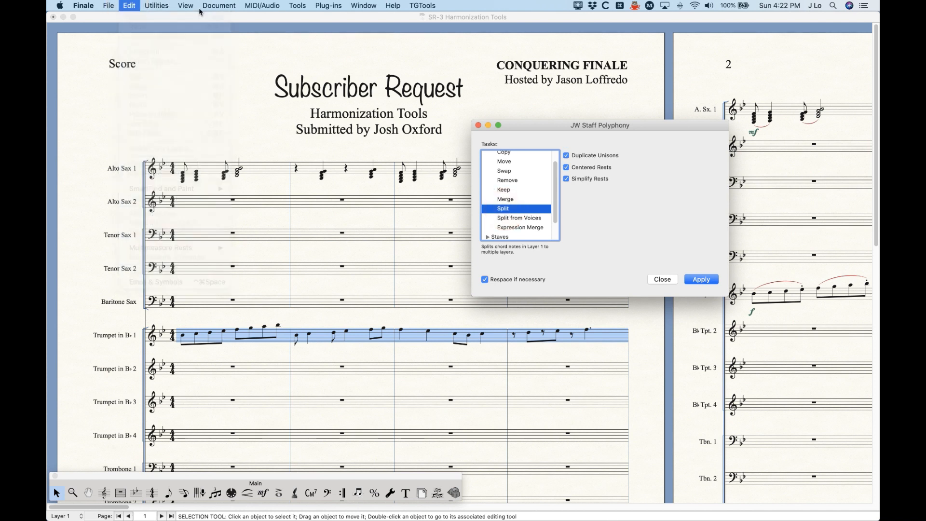
left_click(501, 200)
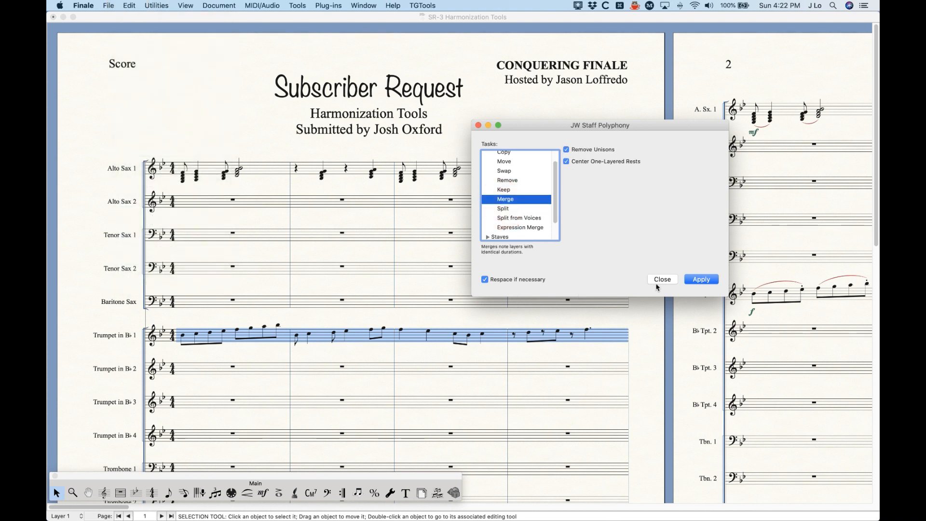
- Split the Guitar chords in measures 1 to 3 into separate layers, and merge those layers back into chords
scroll(290, 290, "down", 10)
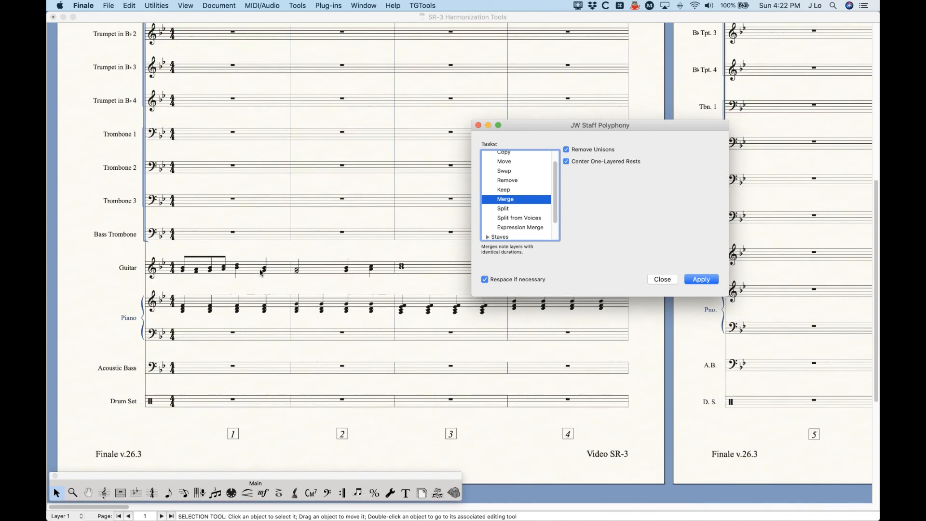
left_click(261, 273)
left_click(258, 273)
left_click(440, 271, "shift")
left_click(629, 222)
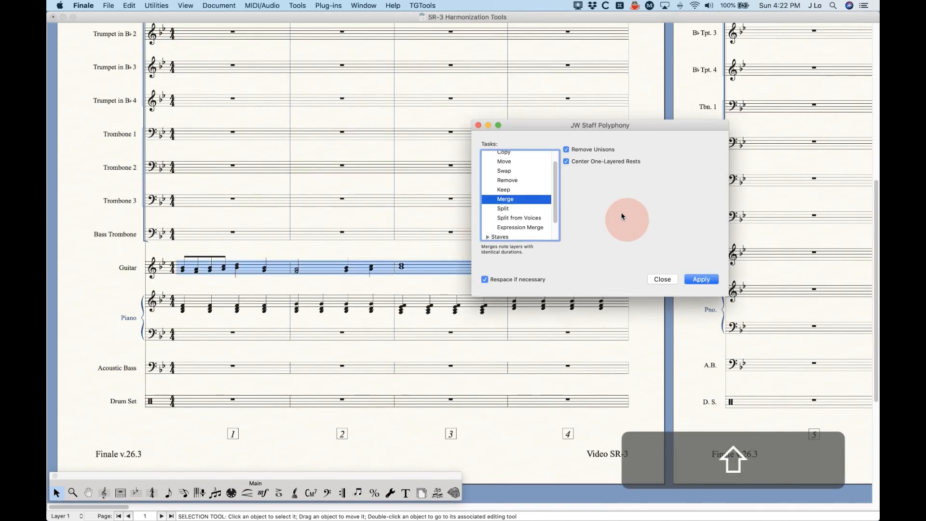
left_click(505, 211)
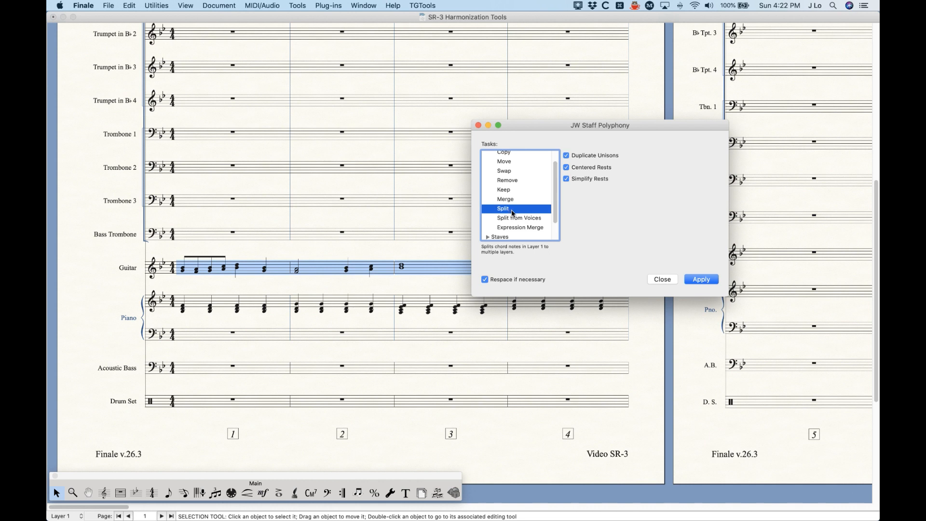
left_click(707, 279)
left_click(508, 201)
left_click(710, 281)
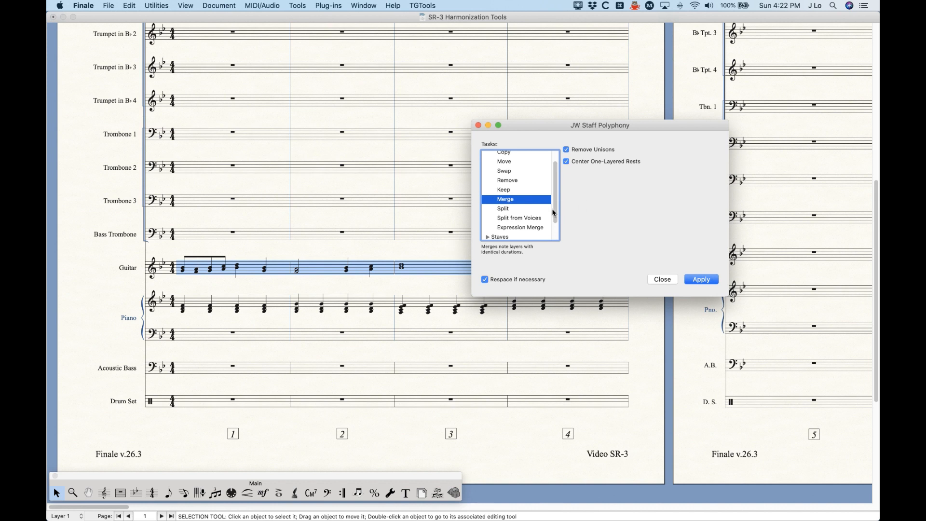
- Review the Split from Voices and Expression Merge layer tasks, then collapse Layers and list the Staves tasks
left_click(517, 219)
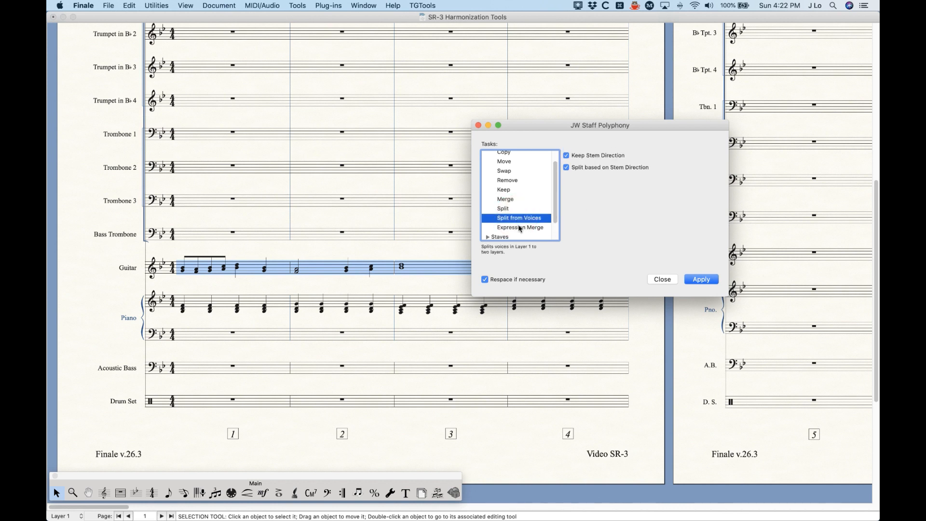
left_click(521, 227)
scroll(525, 224, "up", 2)
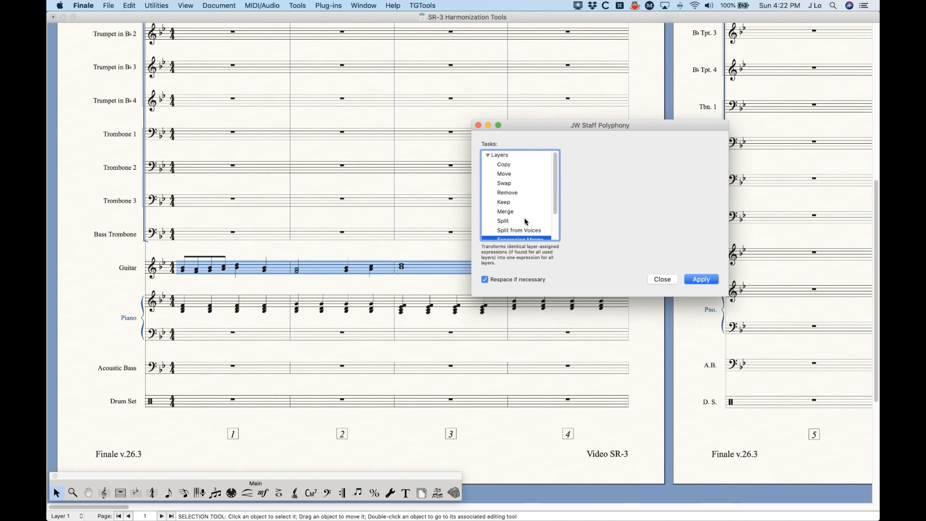
double_click(508, 155)
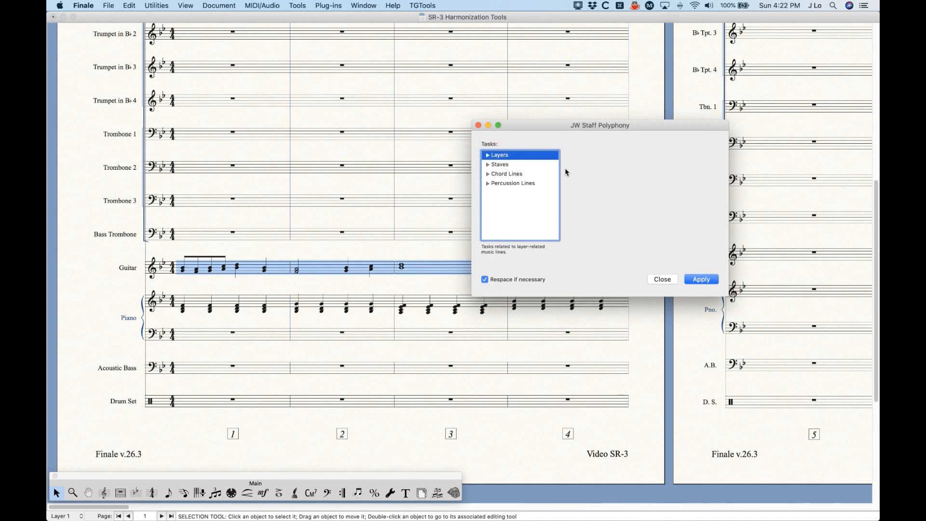
left_click(487, 166)
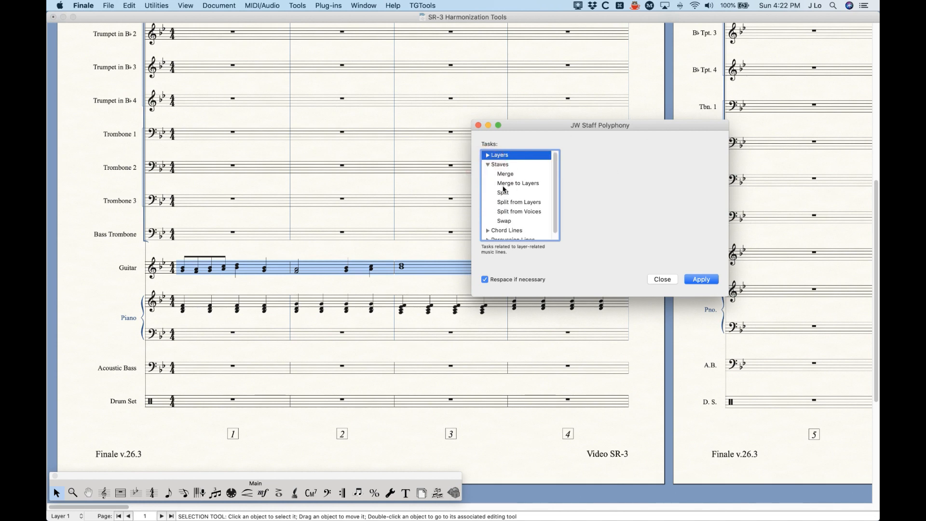
- Clear the Guitar selection and review the Merge, Merge to Layers and Split options of the Staves tasks
left_click(427, 183)
scroll(423, 250, "up", 10)
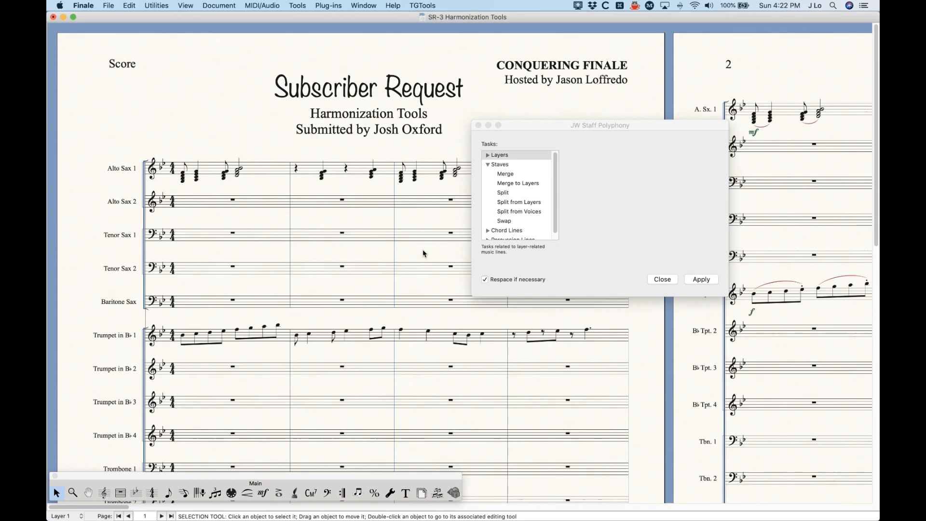
left_click_drag(516, 125, 531, 218)
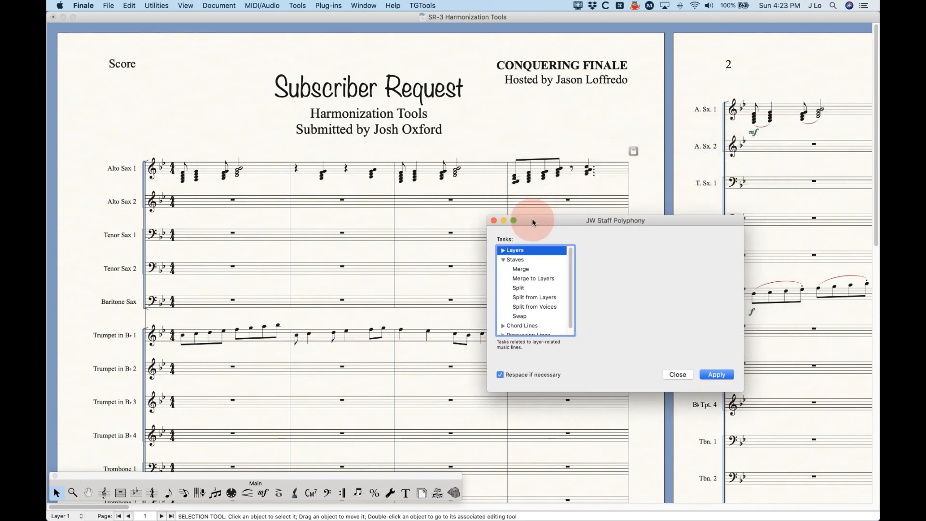
left_click(523, 270)
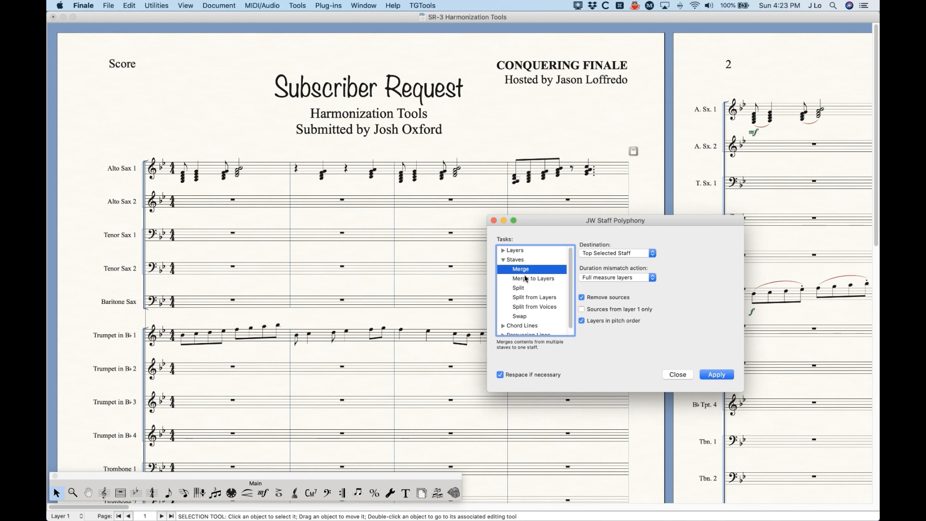
left_click(525, 279)
left_click(522, 290)
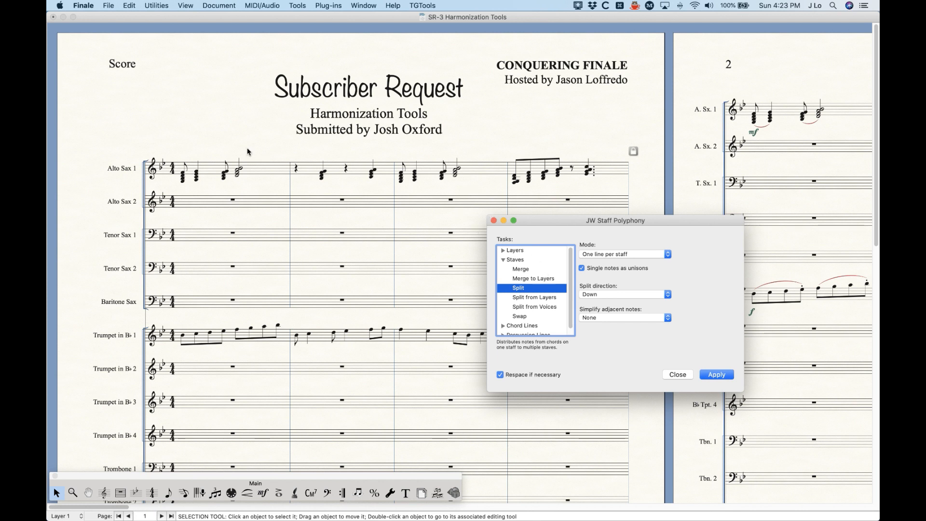
- Select Alto Sax 1 in measures 1 to 4 and set the Split task's mode to Split pairs (1+3/2+4)
left_click(262, 174)
left_click(558, 166, "shift")
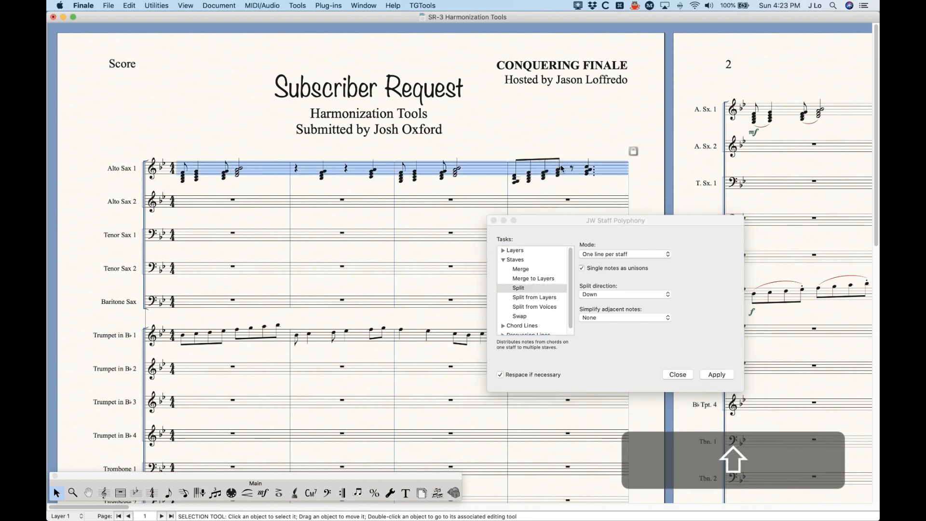
left_click(574, 236)
left_click(622, 254)
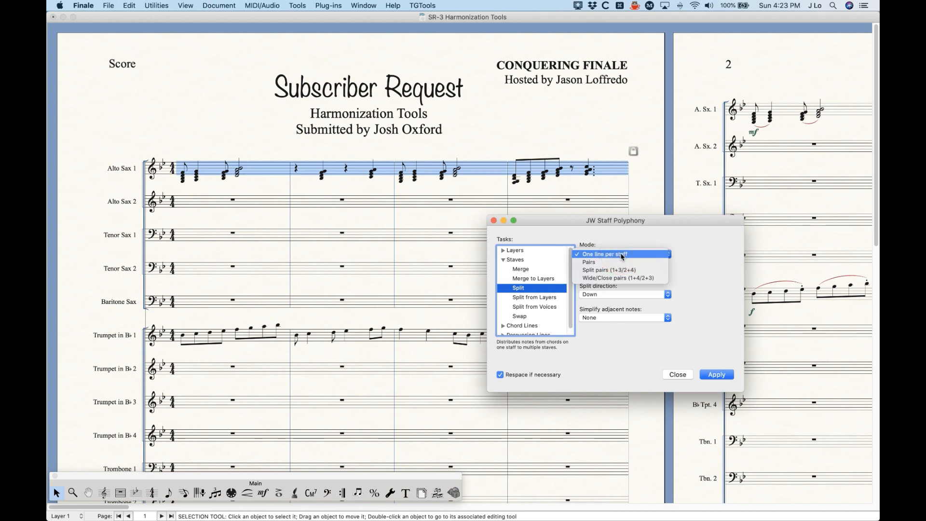
left_click(616, 254)
left_click(620, 255)
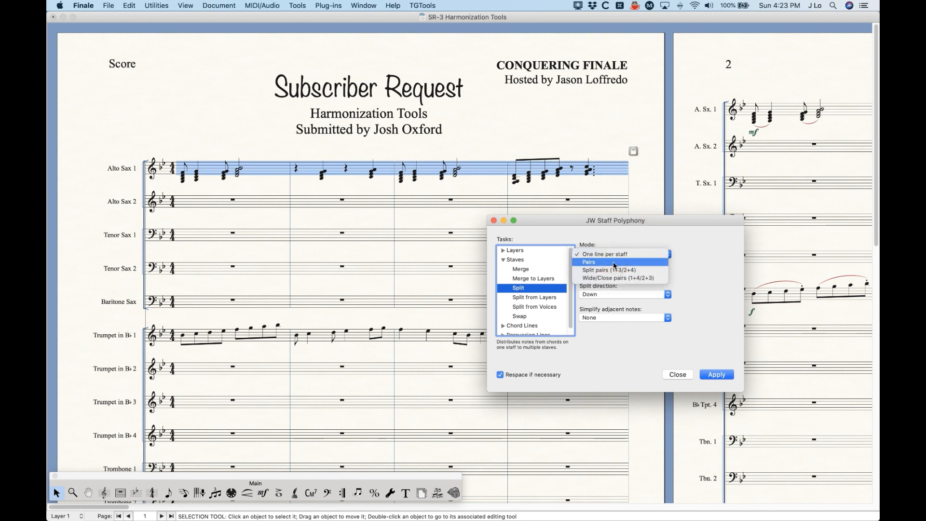
left_click(641, 273)
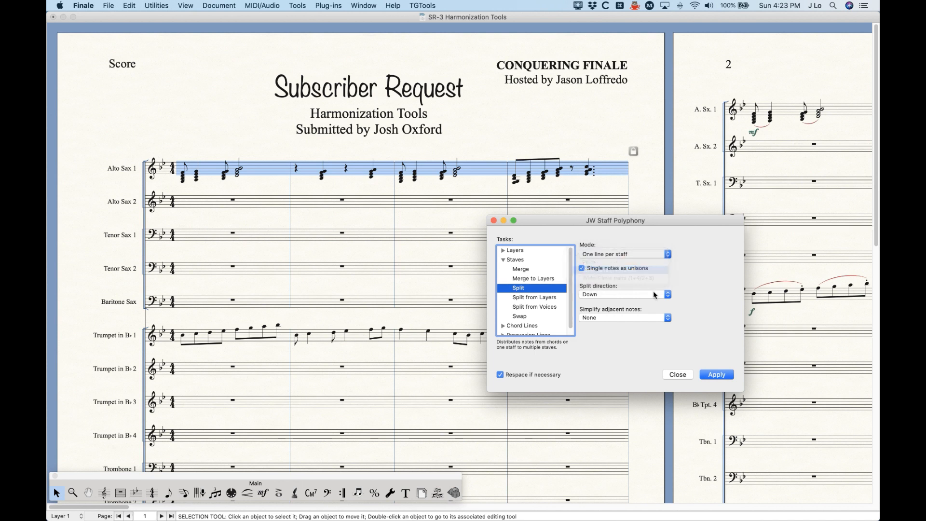
- Check the direction and simplification options, then try the paired split on Alto Sax 1 with direction Down and simplification None
left_click(593, 295)
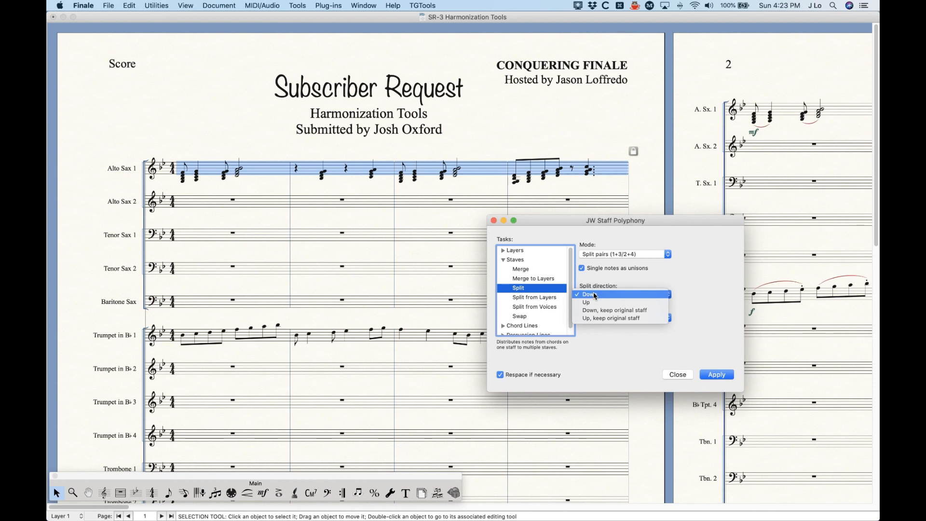
left_click(596, 294)
left_click(598, 300)
left_click(624, 281)
left_click(601, 319)
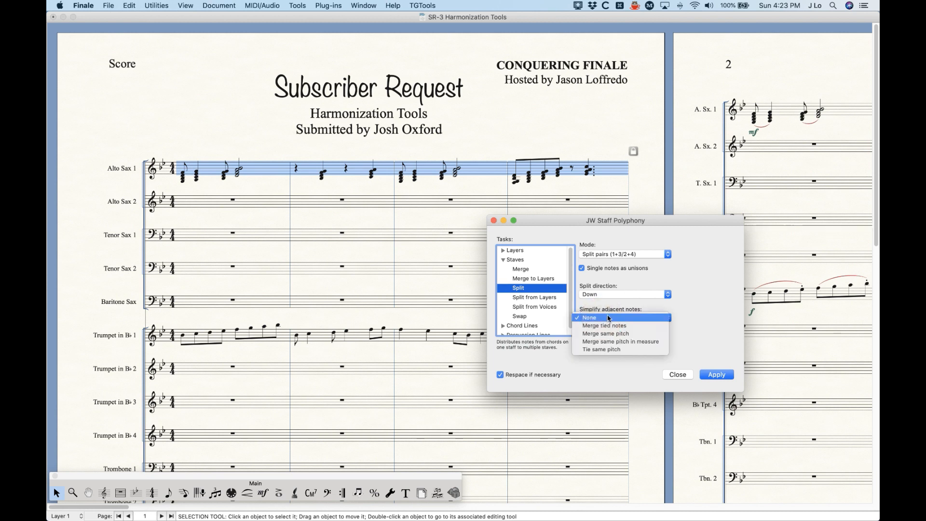
left_click(696, 311)
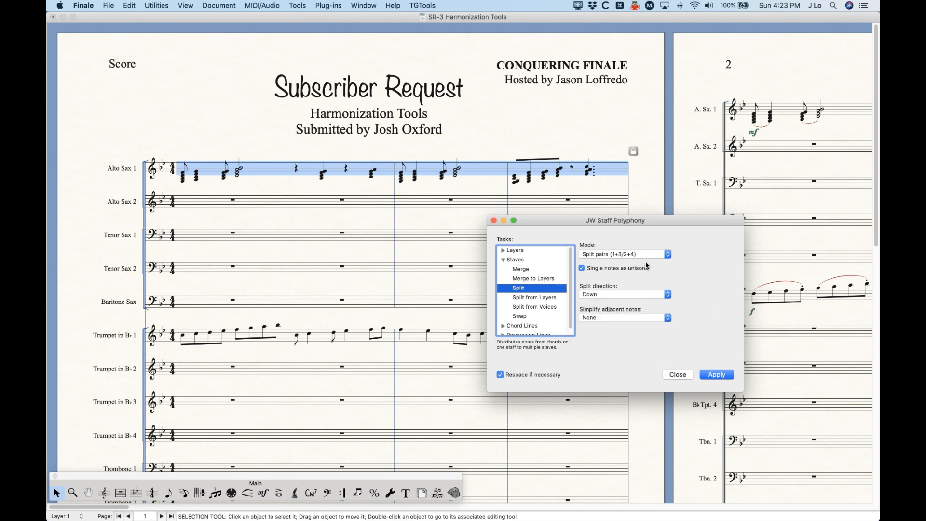
left_click(715, 375)
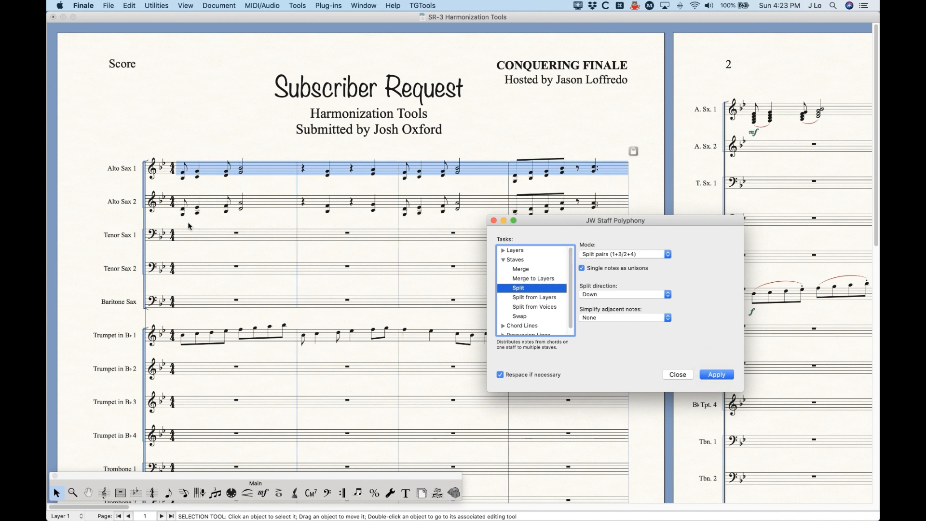
key("super+z")
key("super+z")
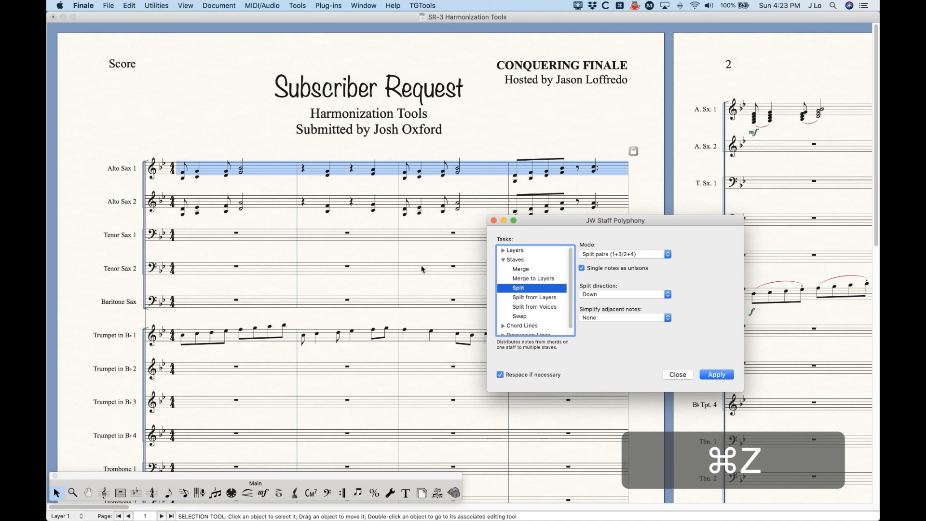
- Try splitting the Alto Sax 1 chords across the staves below with the mode set to One line per staff
left_click(671, 247)
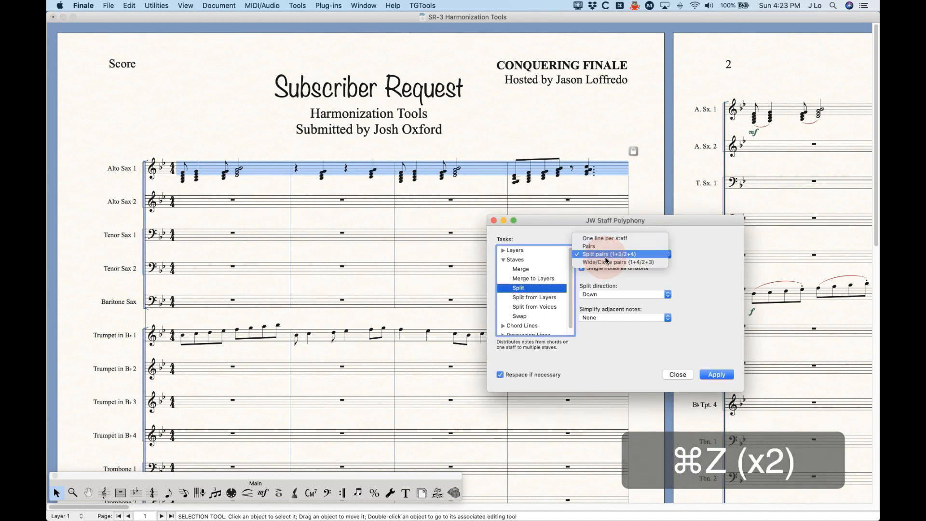
left_click(665, 254)
left_click(600, 238)
left_click(716, 374)
key("super+z")
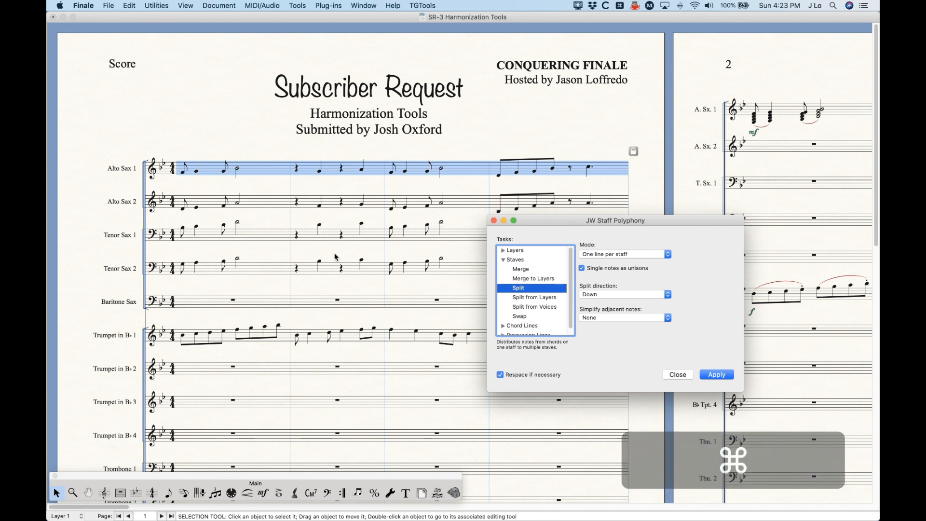
key("super+z")
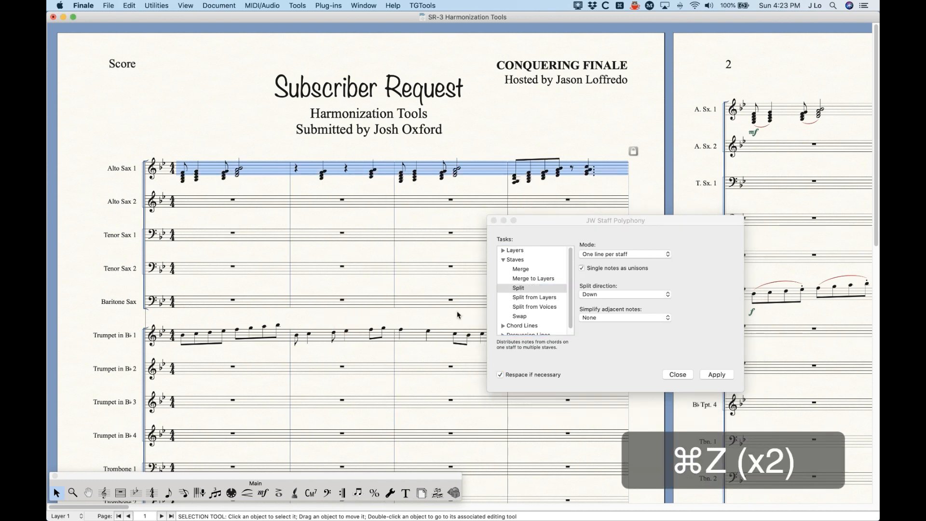
- Split the Alto Sax 1 chords downward with one line per staff, and select Alto Sax 1 through Tenor Sax 2 in measures 1 to 4
left_click(662, 271)
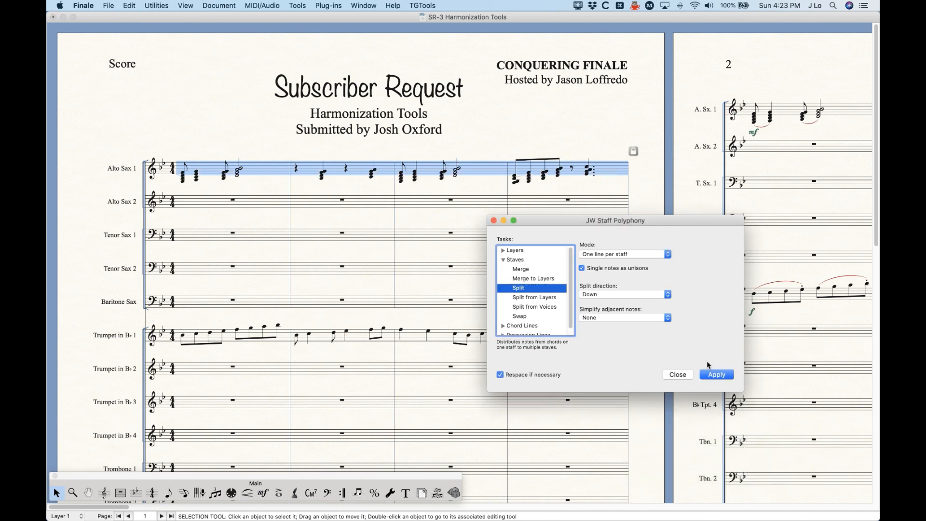
left_click(716, 374)
left_click_drag(554, 218, 589, 297)
left_click(578, 268, "shift")
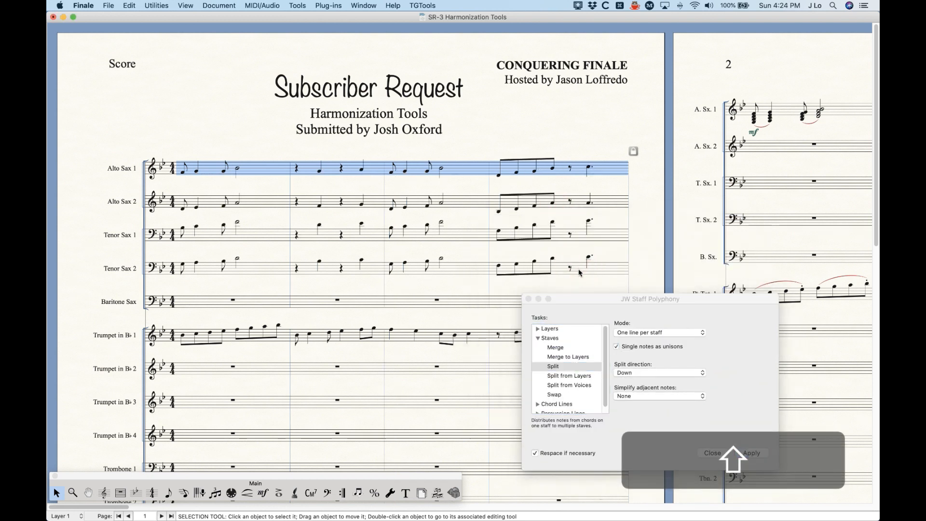
left_click(652, 296)
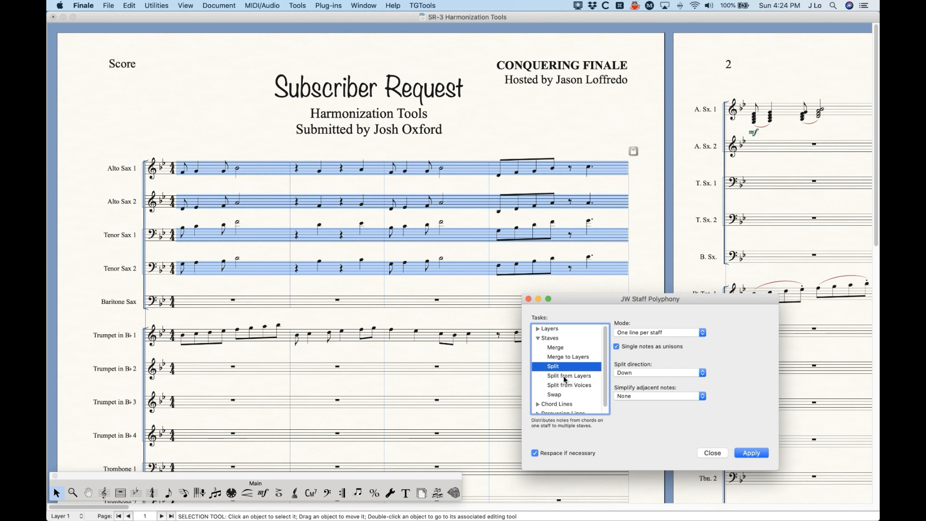
- Merge the four selected saxophone staves into the top selected staff, using full measure layers for duration mismatches and removing the sources
left_click(556, 347)
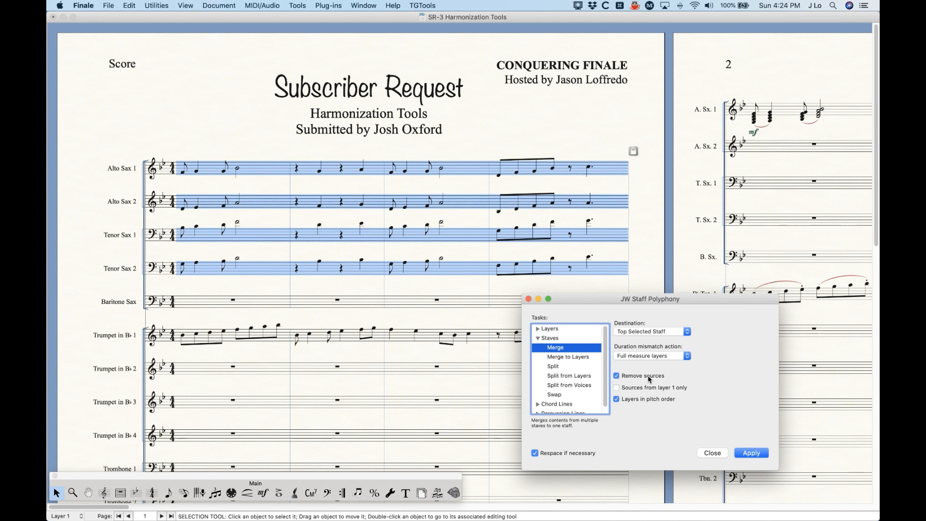
left_click(158, 5)
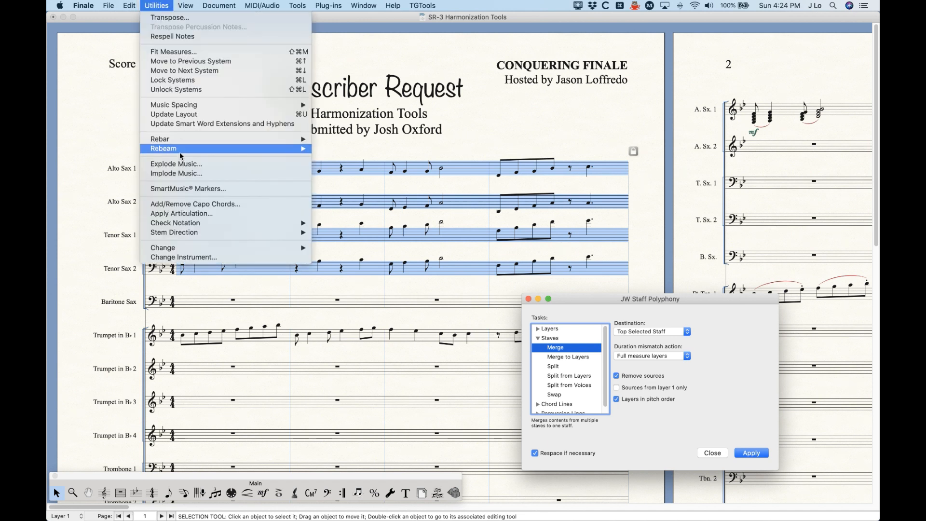
left_click(162, 5)
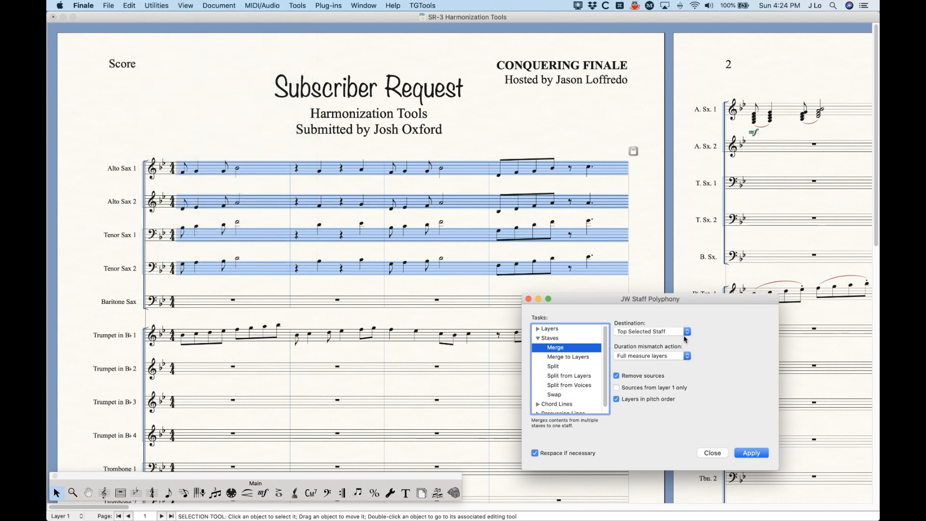
left_click(665, 332)
left_click(704, 328)
left_click(651, 356)
left_click(732, 351)
left_click(743, 454)
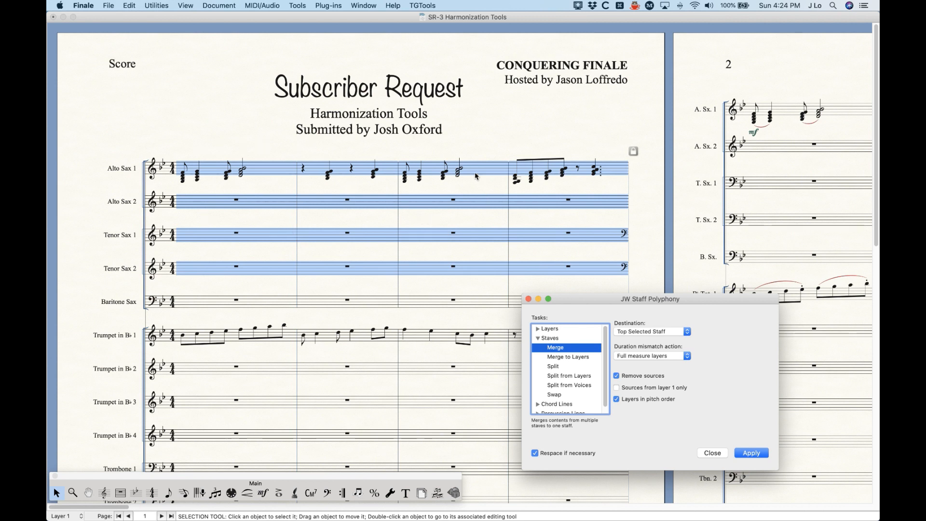
- Undo the saxophone staff merge and the split before it in measures 1 to 4
key("super+z")
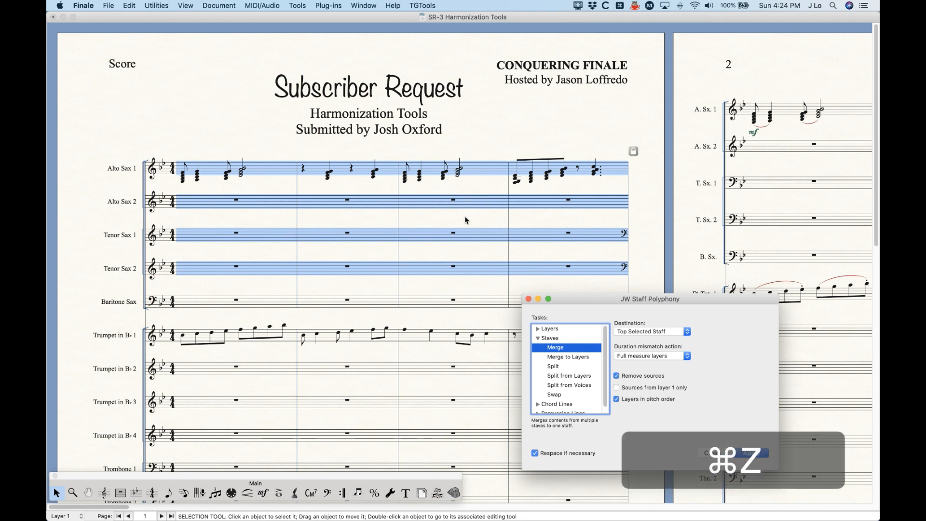
key("super+z")
key("super+z")
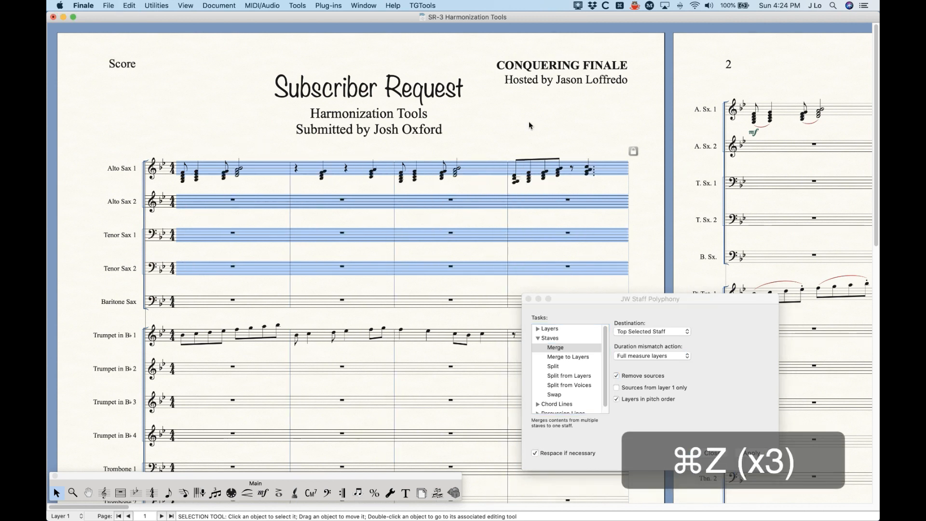
- Split the Alto Sax 1 chords in the four measures on page 2 downward with one line per staff
left_click(529, 120)
scroll(446, 227, "right", 6)
scroll(447, 230, "right", 6)
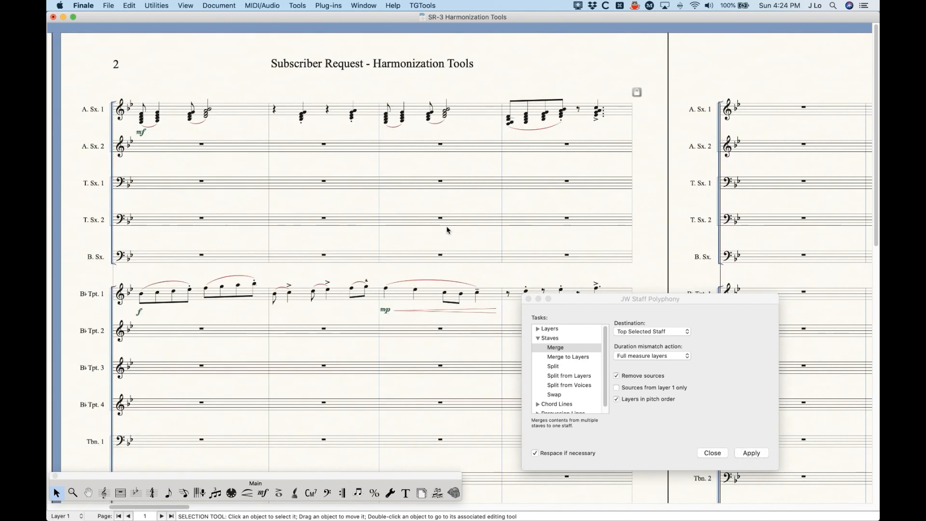
left_click(247, 114)
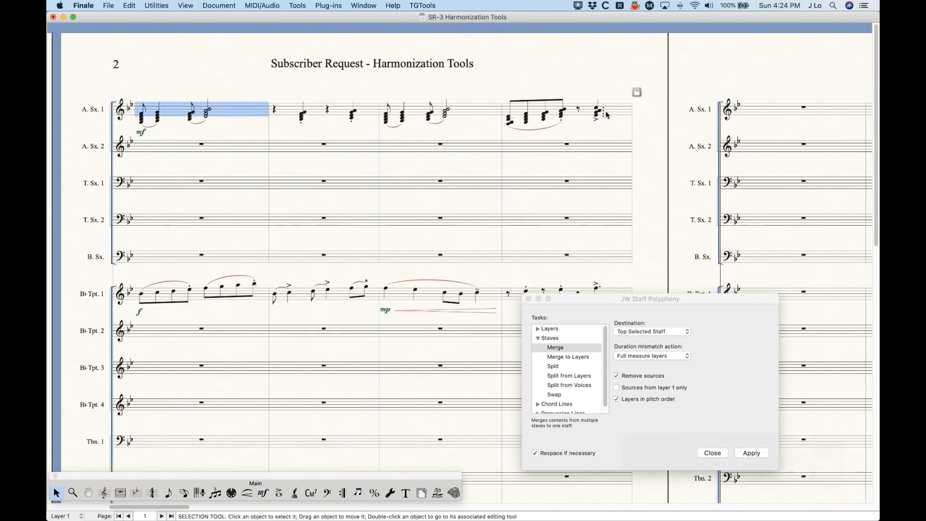
left_click(581, 114, "shift")
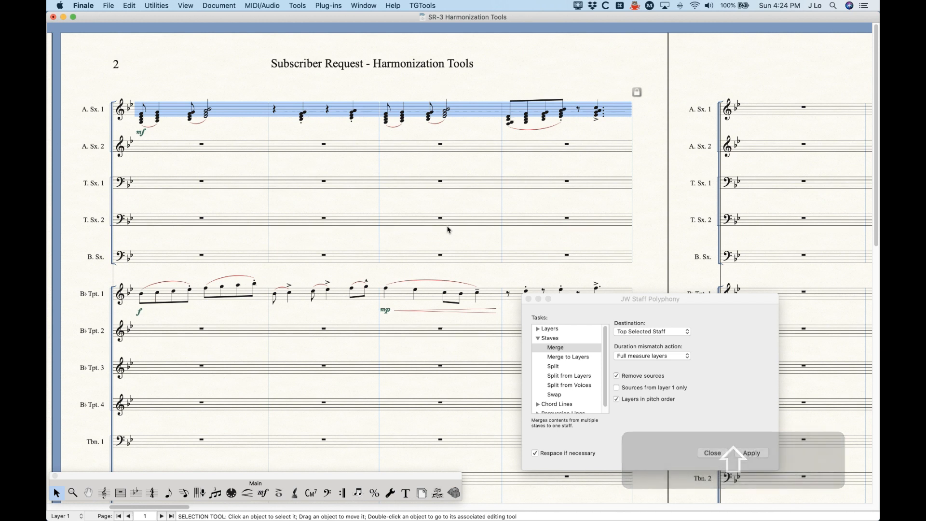
left_click(551, 366)
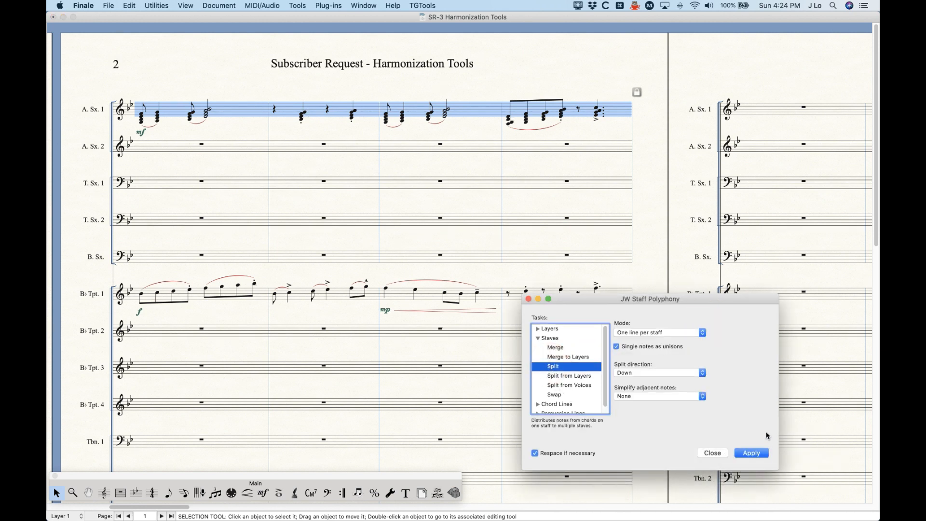
left_click(751, 452)
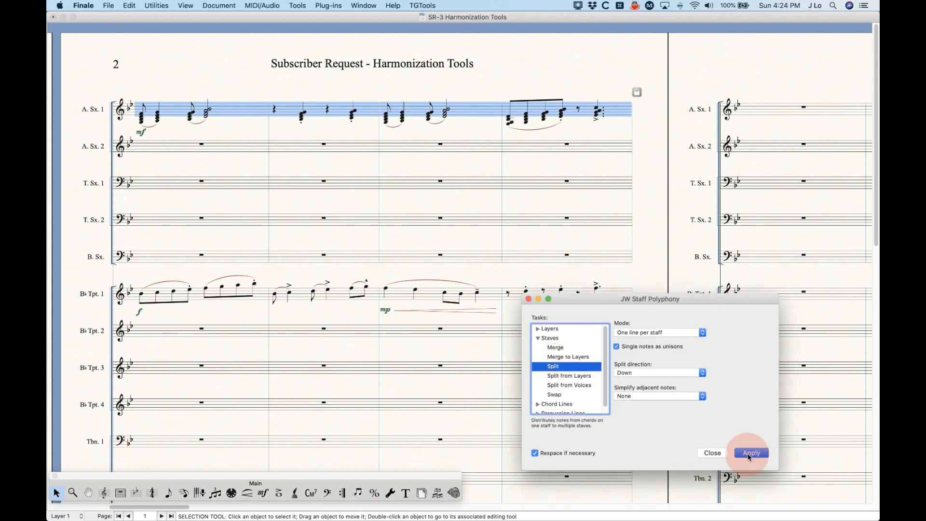
- Merge Alto Sax 1 through Tenor Sax 2 on page 2 into the top selected staff, removing the sources
left_click(594, 225, "shift")
left_click(594, 224, "shift")
left_click(552, 349)
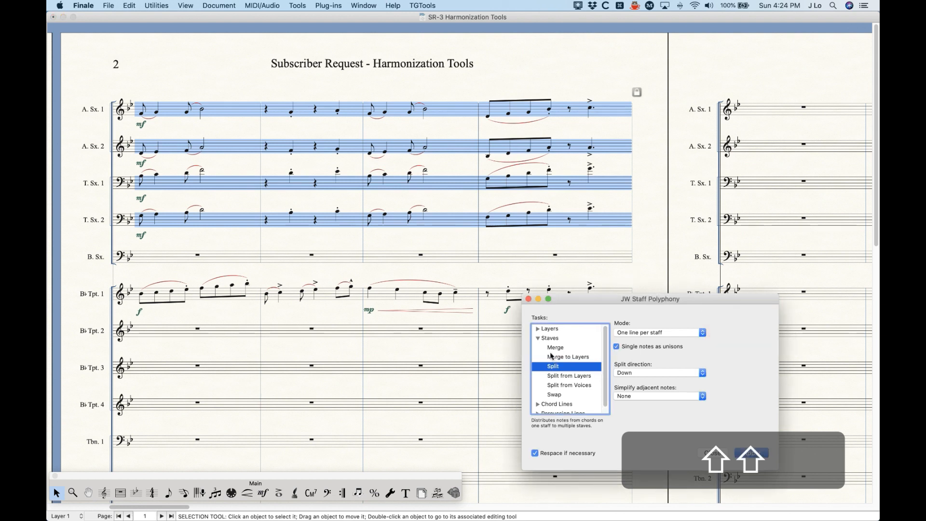
left_click(553, 348)
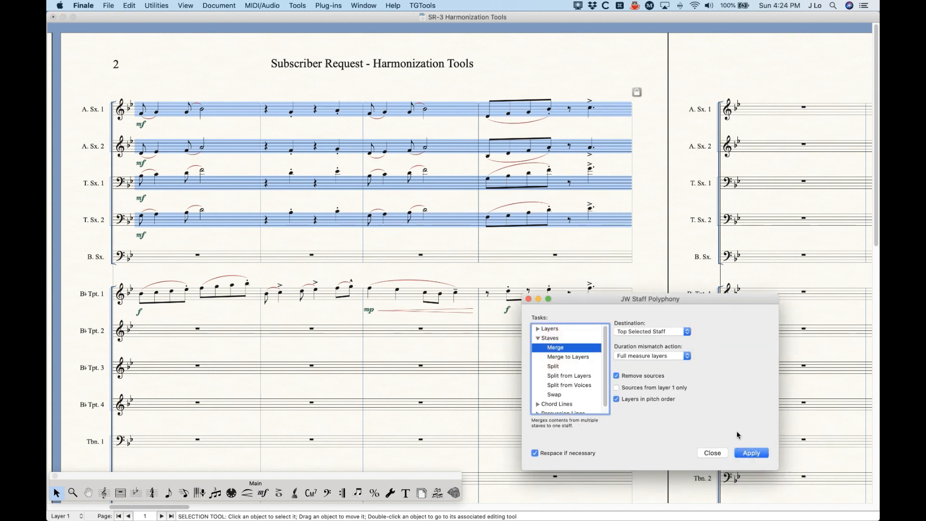
left_click(751, 453)
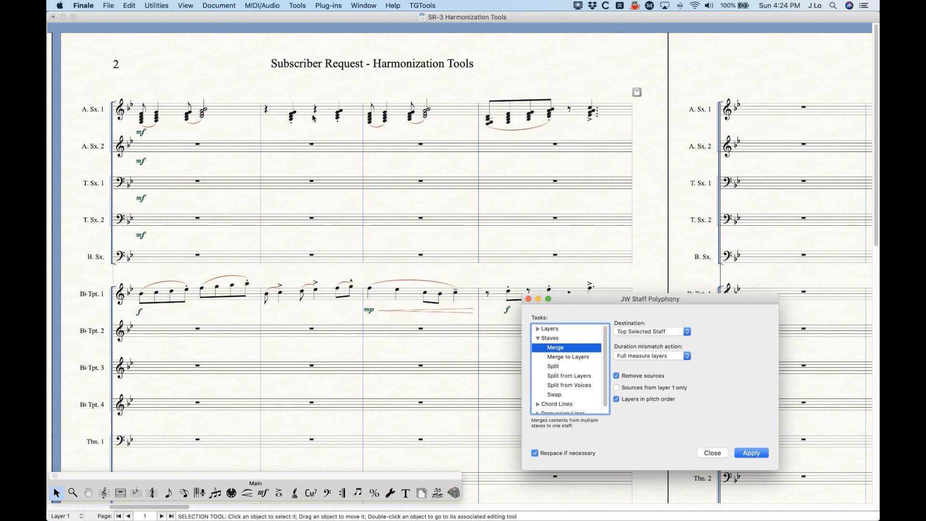
- Delete the mf dynamics below Alto Sax 2, Tenor Sax 1 and Tenor Sax 2 in the first measure of page 2
left_click(140, 166)
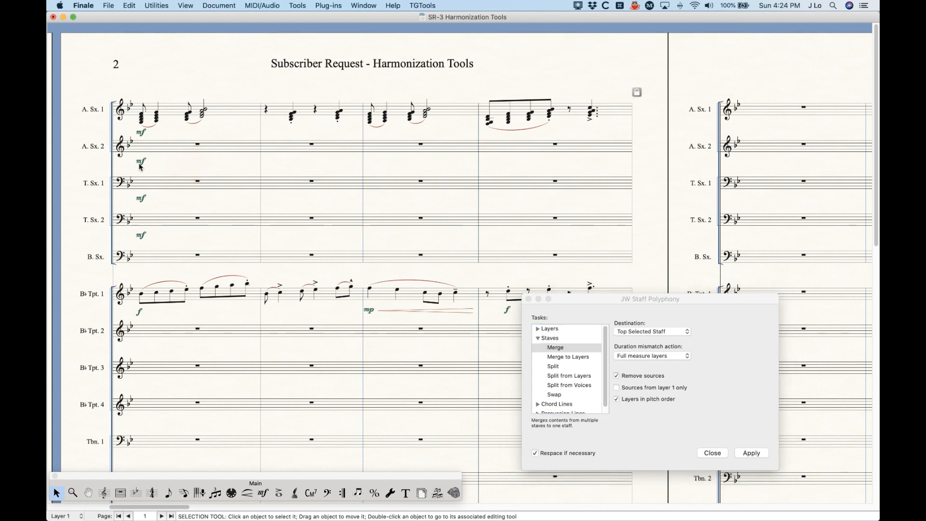
left_click(141, 162)
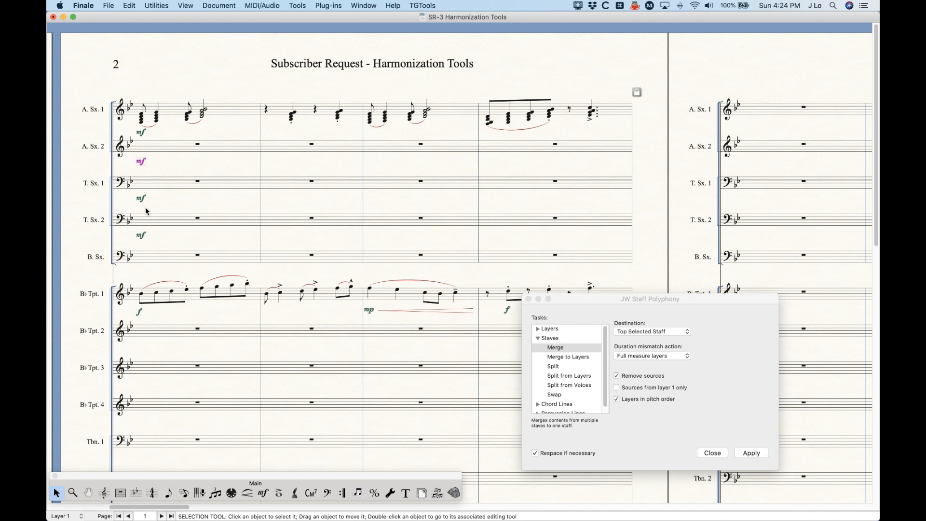
key("BackSpace")
left_click(140, 200)
key("BackSpace")
left_click(141, 236)
key("BackSpace")
- Review the settings of the Split, Split from Layers, Split from Voices and Swap staff tasks
left_click(714, 320)
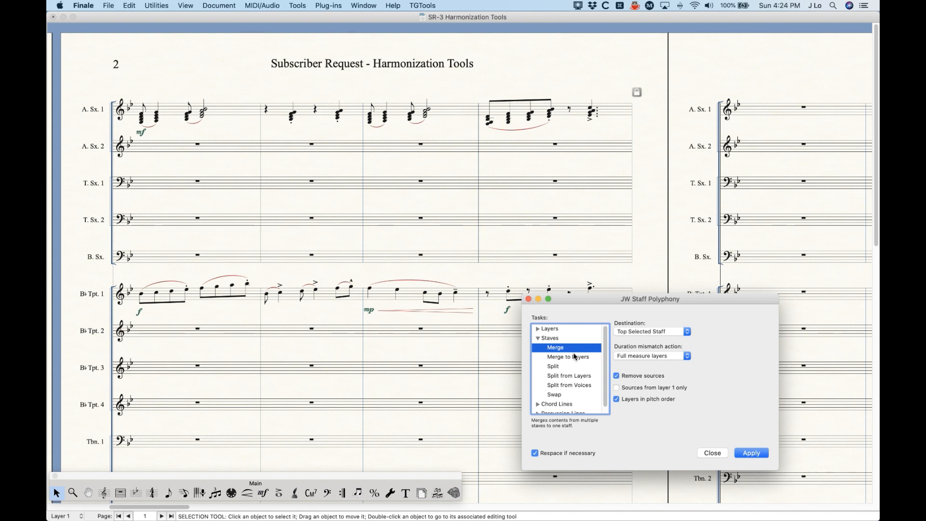
left_click(556, 367)
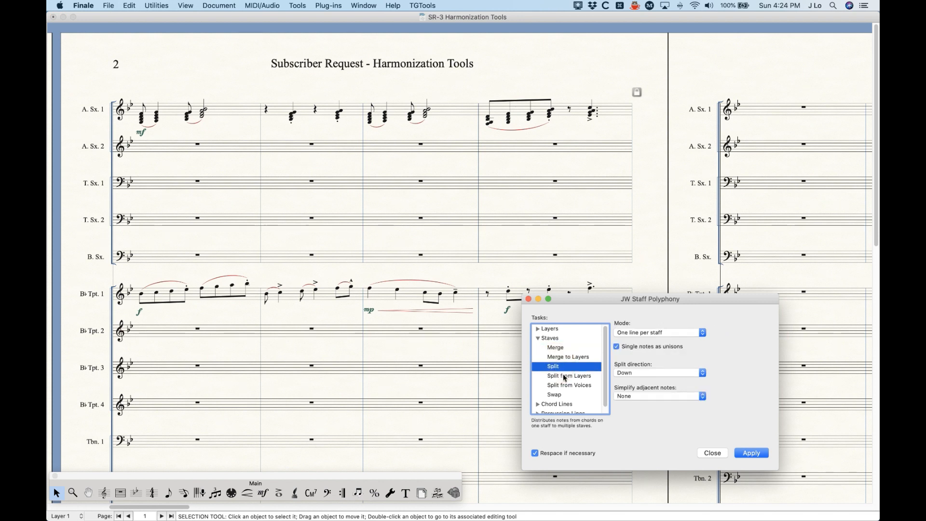
left_click(563, 375)
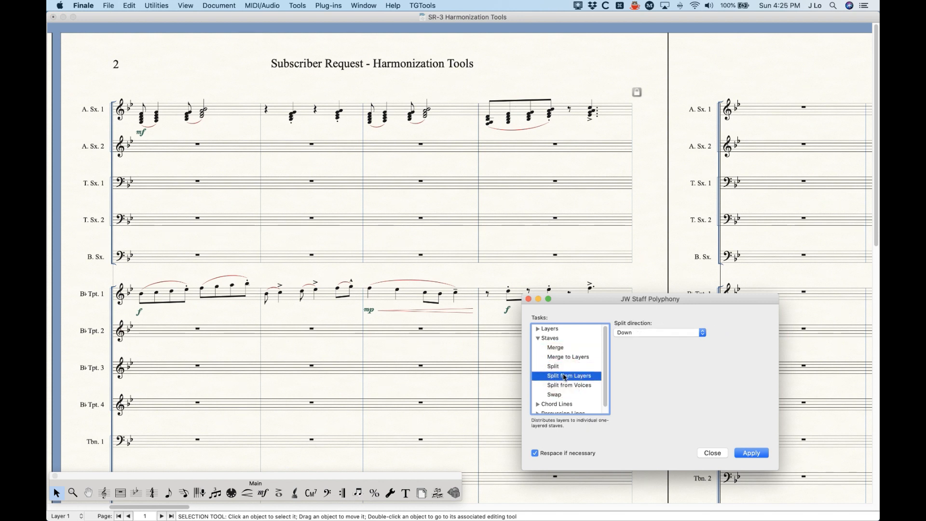
left_click(571, 385)
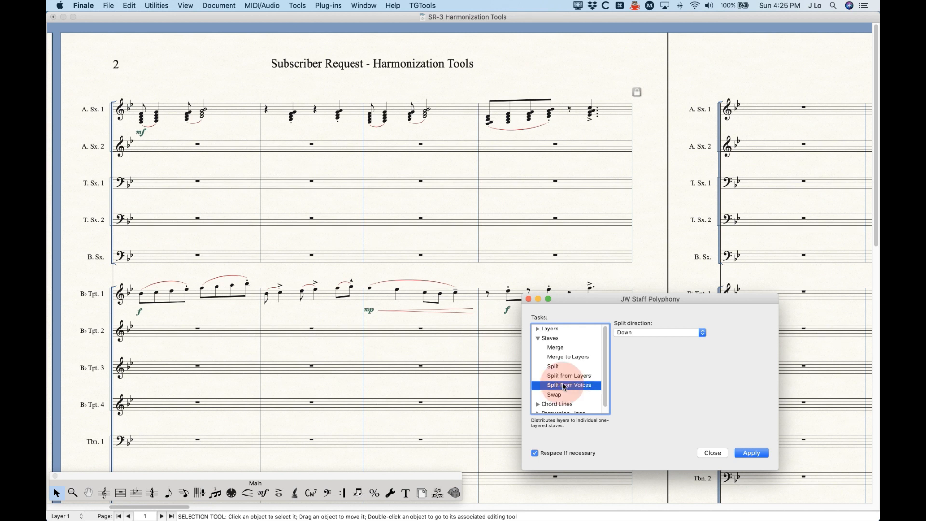
left_click(561, 396)
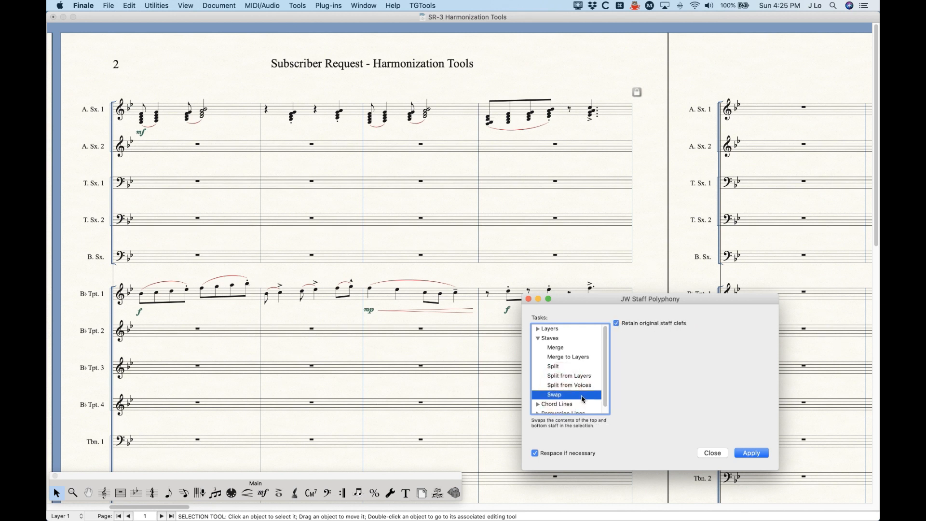
- Split the Alto Sax 1 chords in the four measures on page 1 downward with one line per staff
left_click(409, 352)
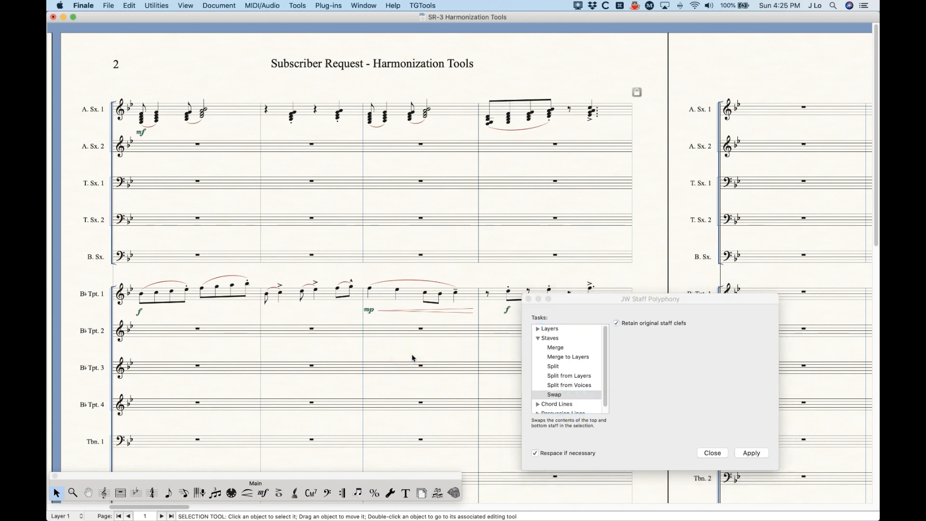
scroll(410, 357, "left", 10)
left_click(214, 174)
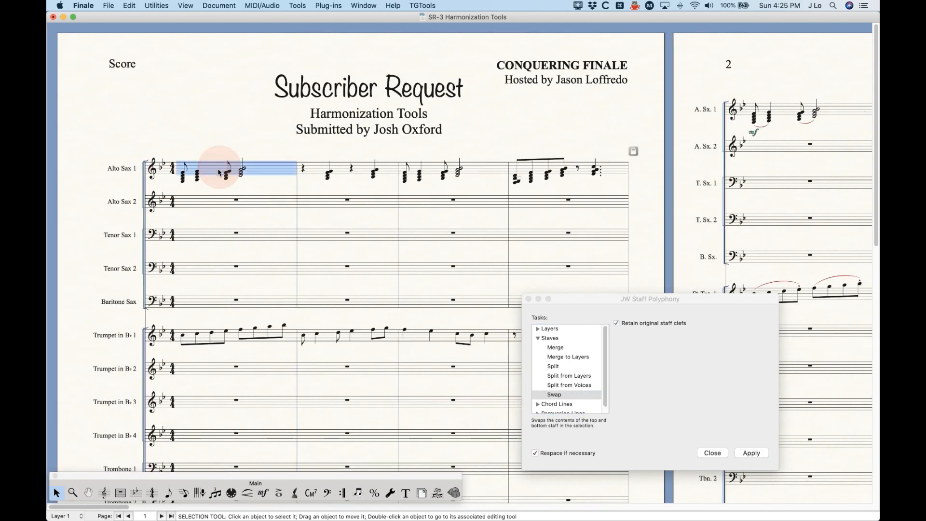
left_click(606, 173, "shift")
left_click(638, 360)
left_click(555, 366)
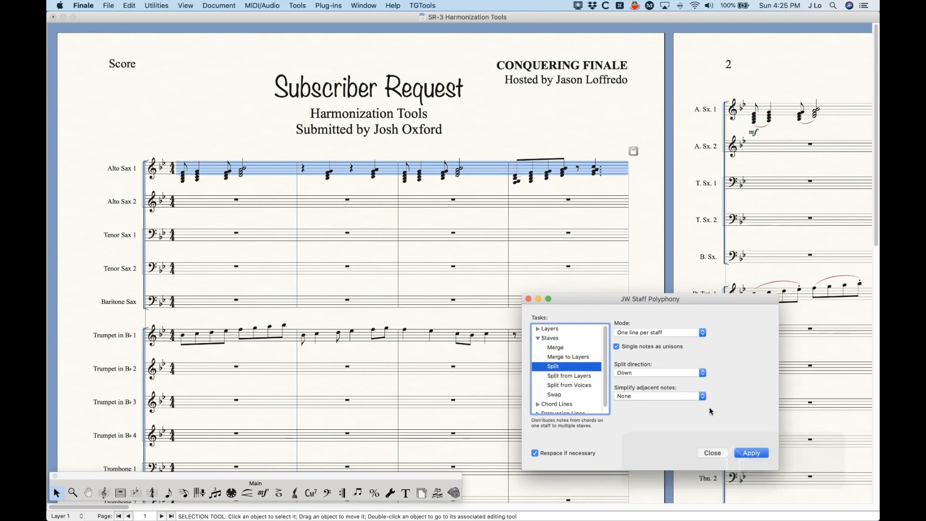
left_click(749, 453)
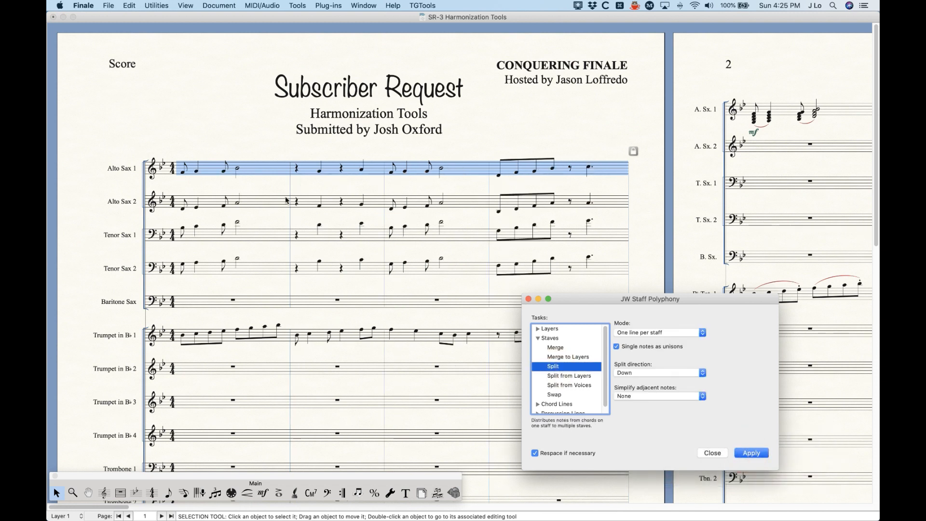
- Swap the contents of Alto Sax 2 and Tenor Sax 1 in measures 1 to 4, retaining the original staff clefs
left_click(265, 188)
left_click(273, 207)
key("shift")
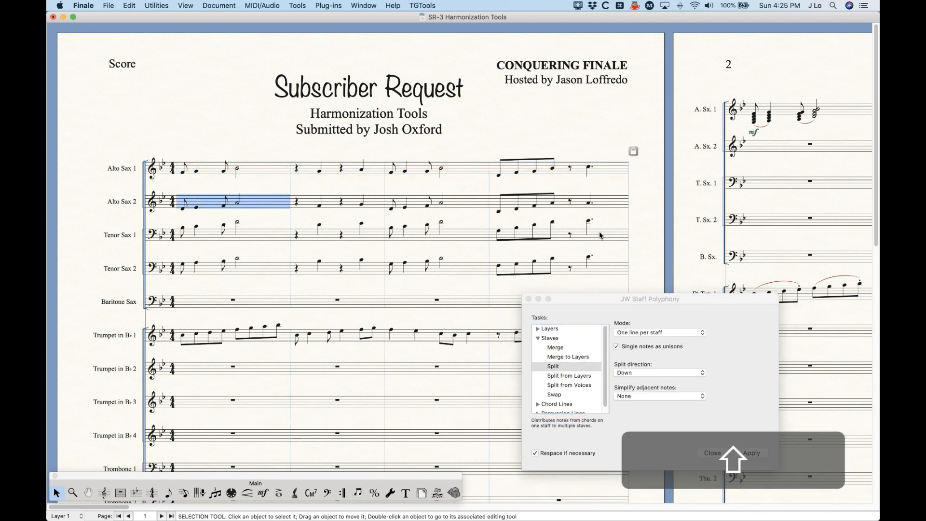
left_click(599, 236, "shift")
left_click(703, 345)
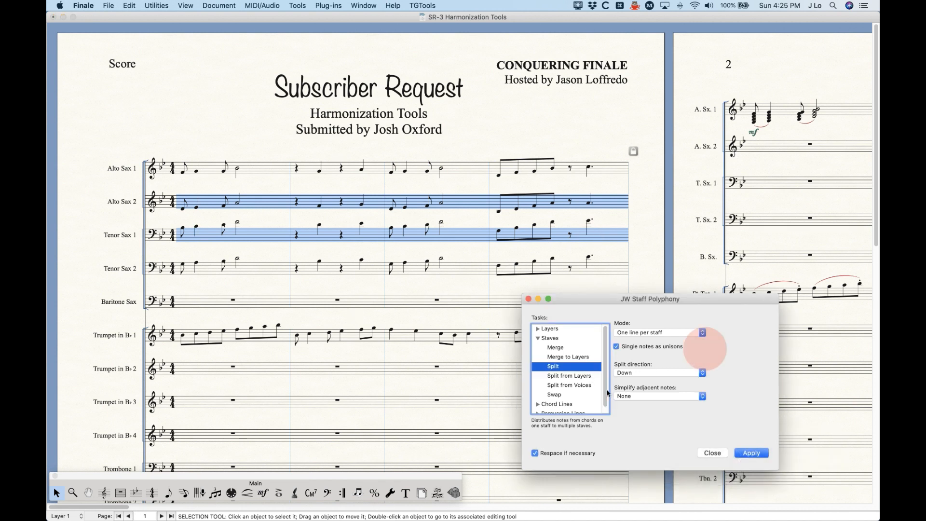
left_click(557, 395)
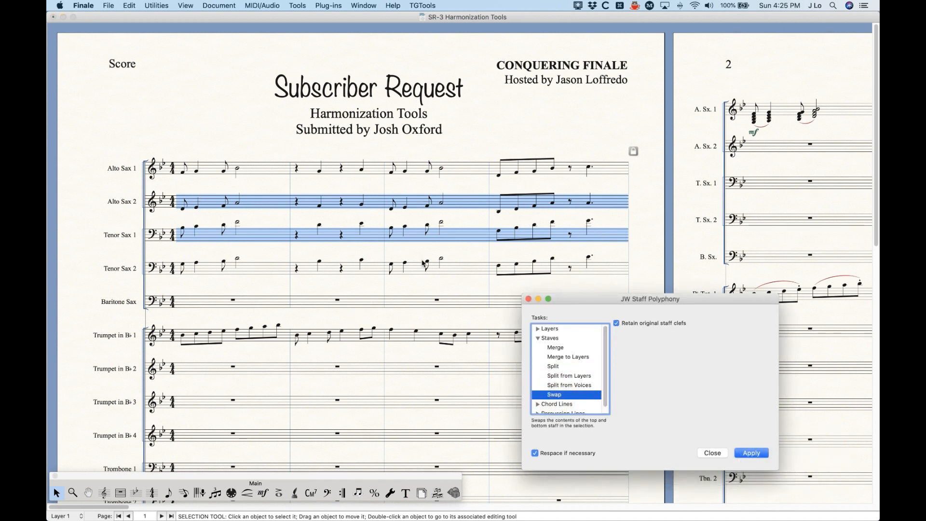
left_click(751, 453)
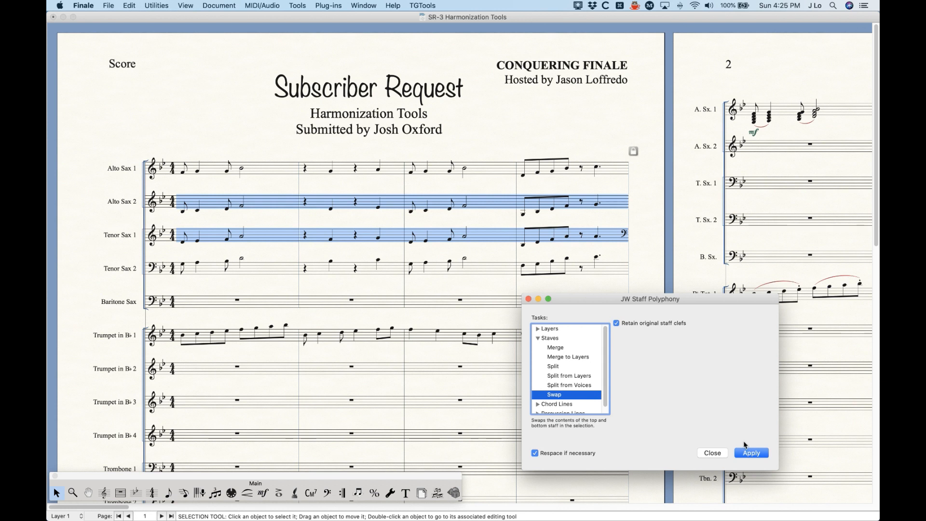
- Undo the swap of Alto Sax 2 and Tenor Sax 1
key("super+z")
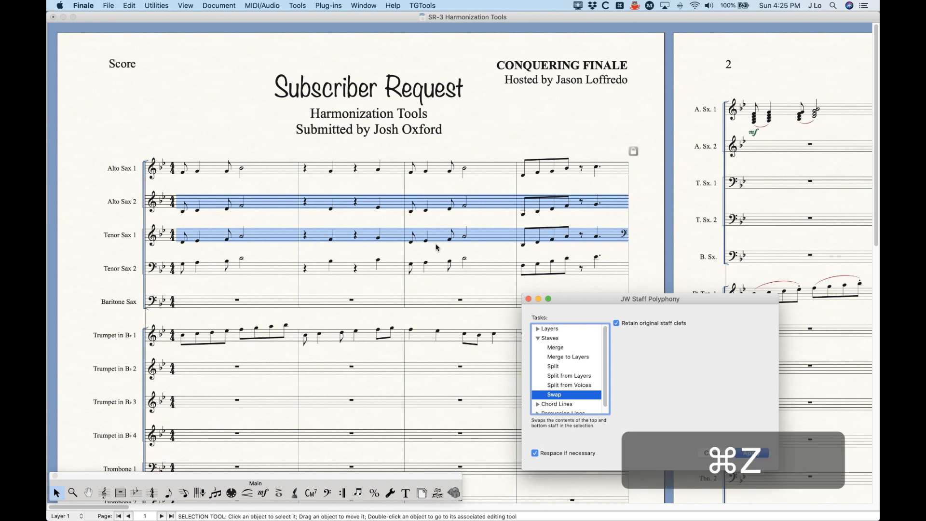
key("super+z")
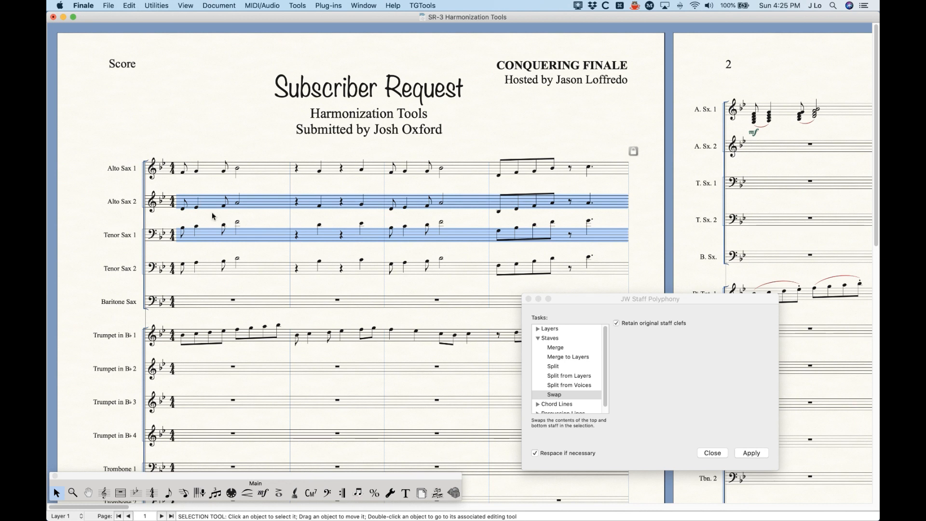
left_click(237, 224)
left_click(554, 235, "shift")
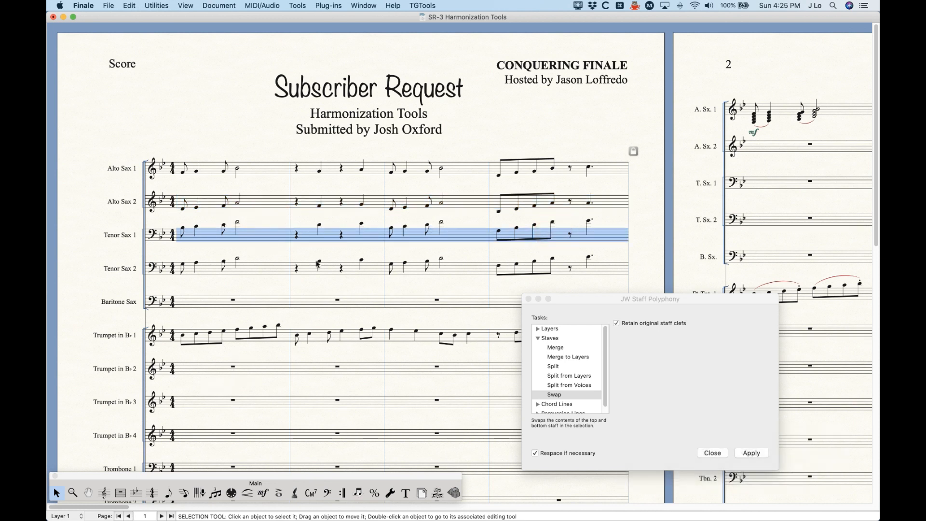
left_click(229, 199)
left_click(271, 235)
left_click(235, 367)
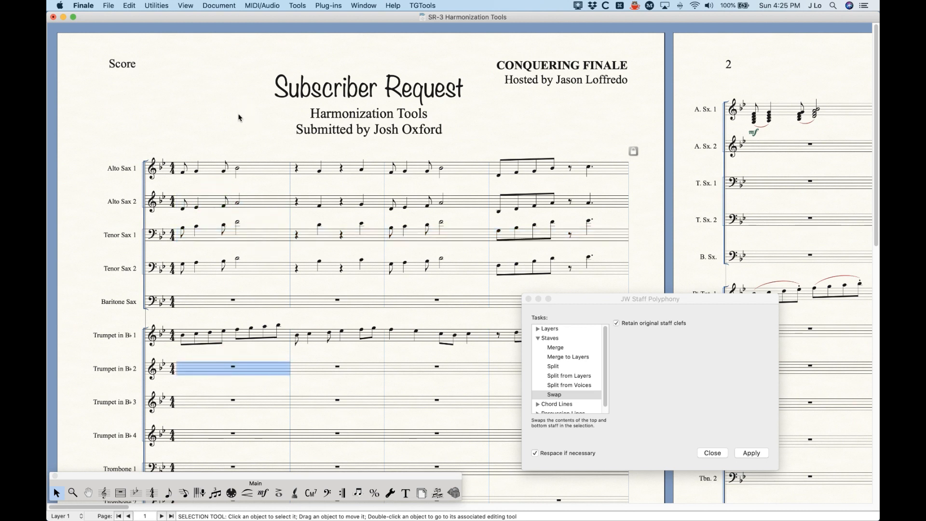
left_click(240, 118)
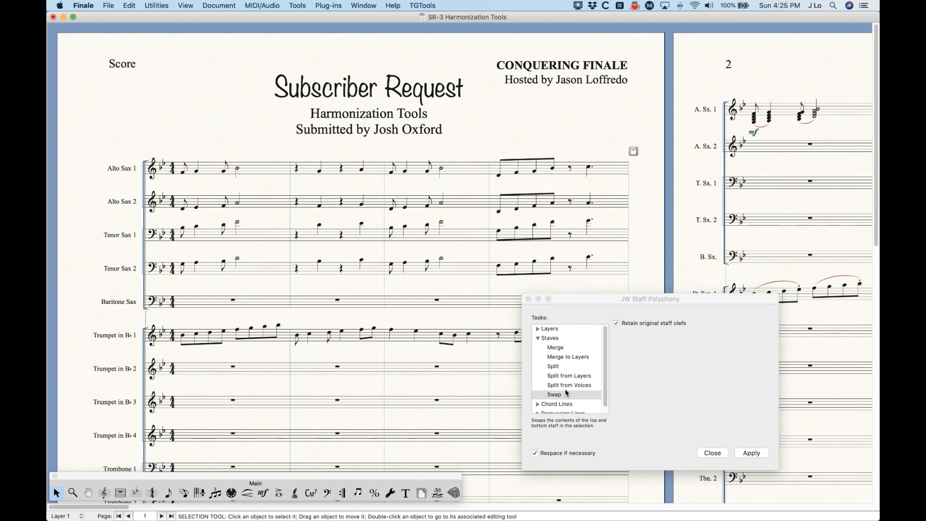
left_click(559, 393)
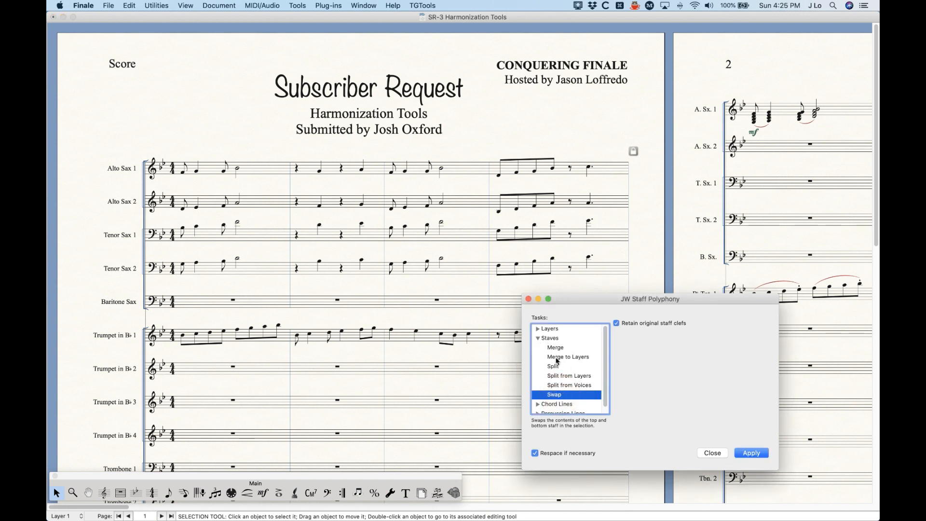
left_click(538, 339)
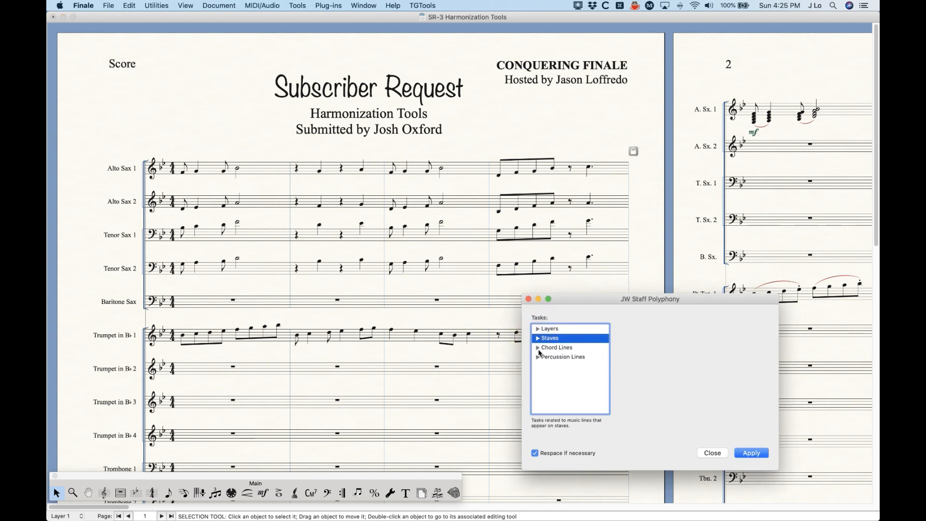
- Merge Alto Sax 1 through Tenor Sax 2 on page 1 into the top selected staff, using full measure layers and removing the sources
left_click(437, 148)
left_click(236, 170)
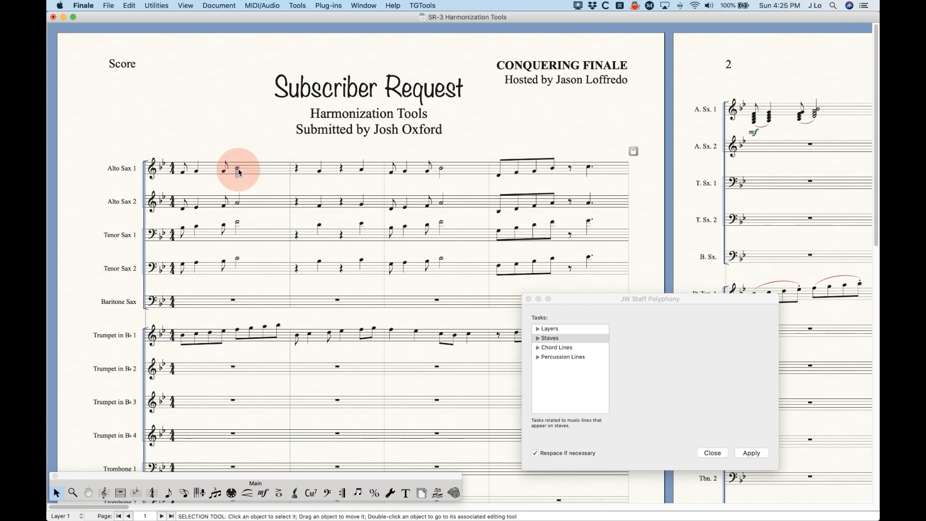
left_click(252, 169)
left_click(512, 266, "shift")
left_click(680, 364)
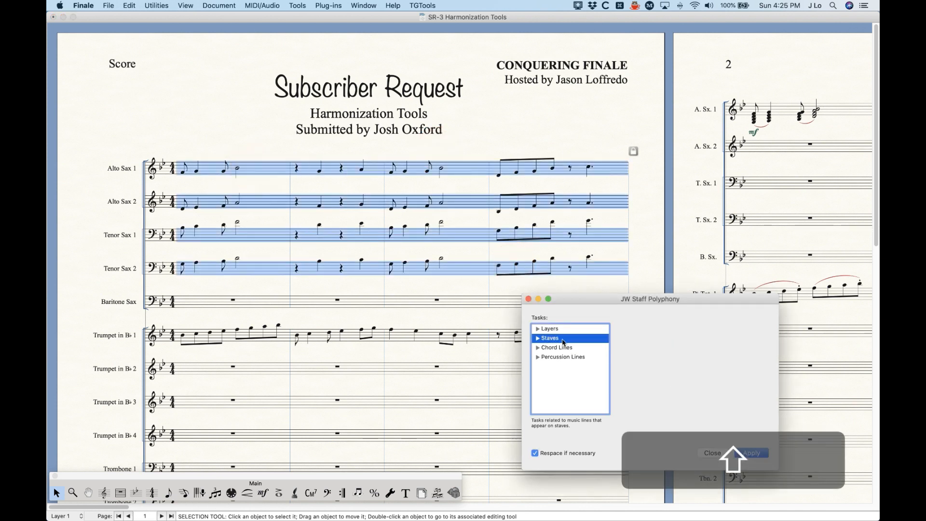
left_click(538, 340)
left_click(564, 348)
left_click(750, 453)
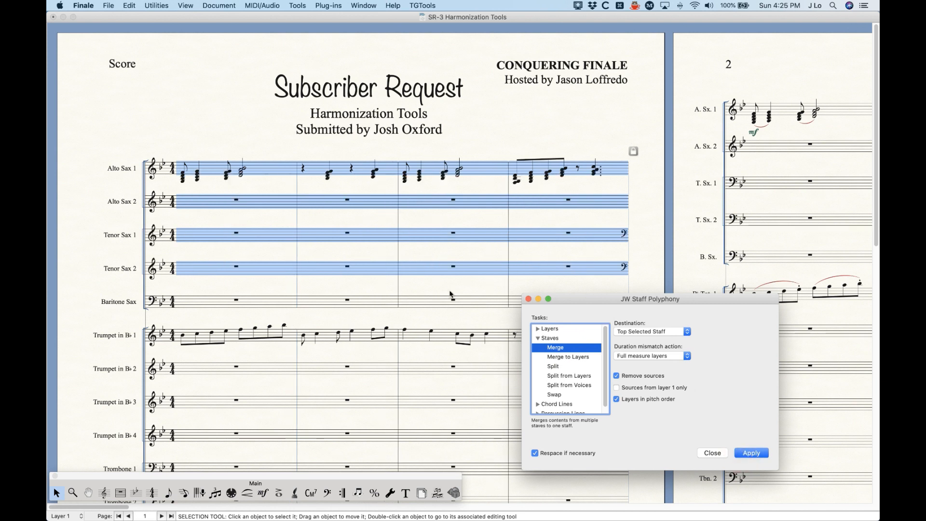
- Select the four Alto Sax 1 measures on page 1 and choose the Add task for chord lines
left_click(268, 147)
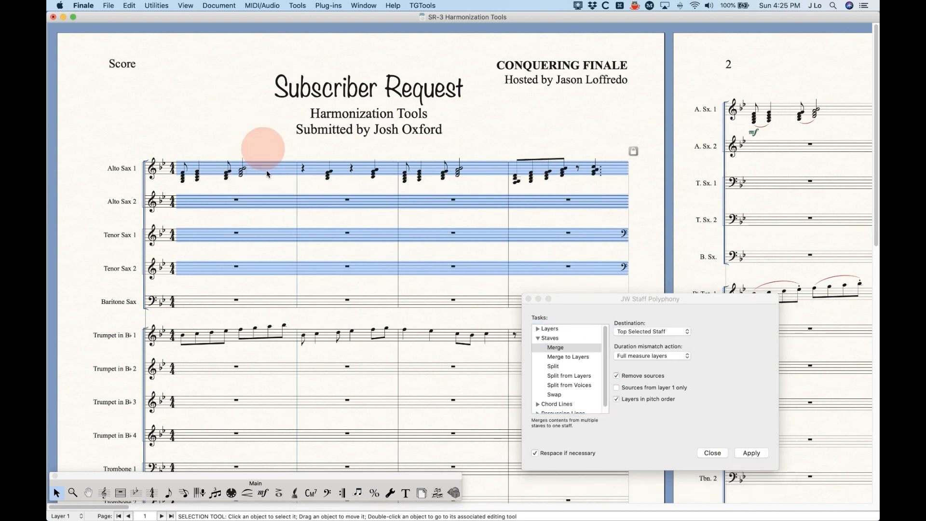
left_click(266, 171)
left_click(587, 170, "shift")
left_click(539, 339)
left_click(538, 347)
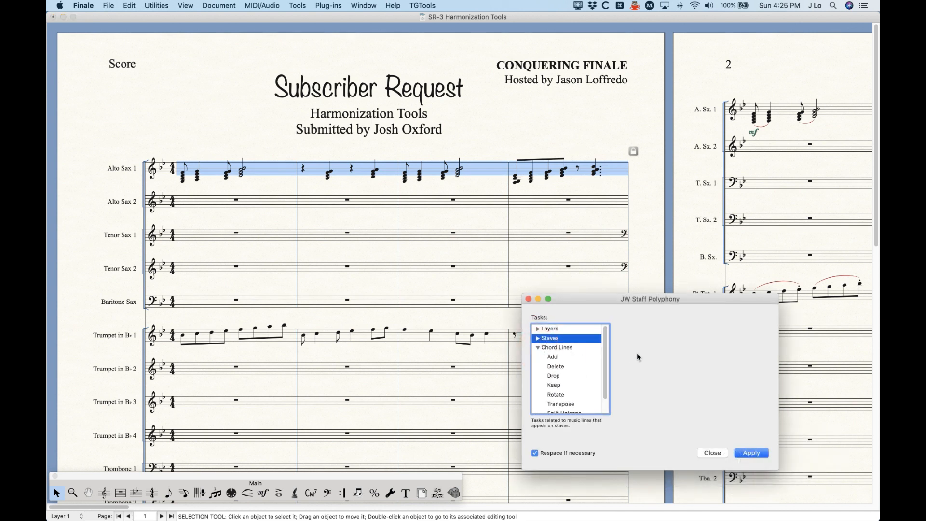
scroll(591, 365, "down", 2)
left_click(560, 343)
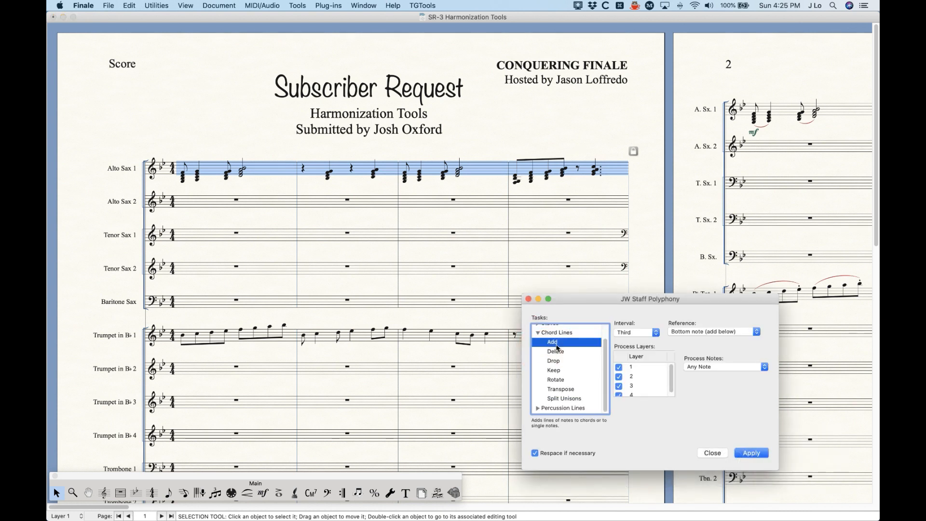
- Examine the interval, reference note, process notes and layer options for adding chord lines
left_click(651, 333)
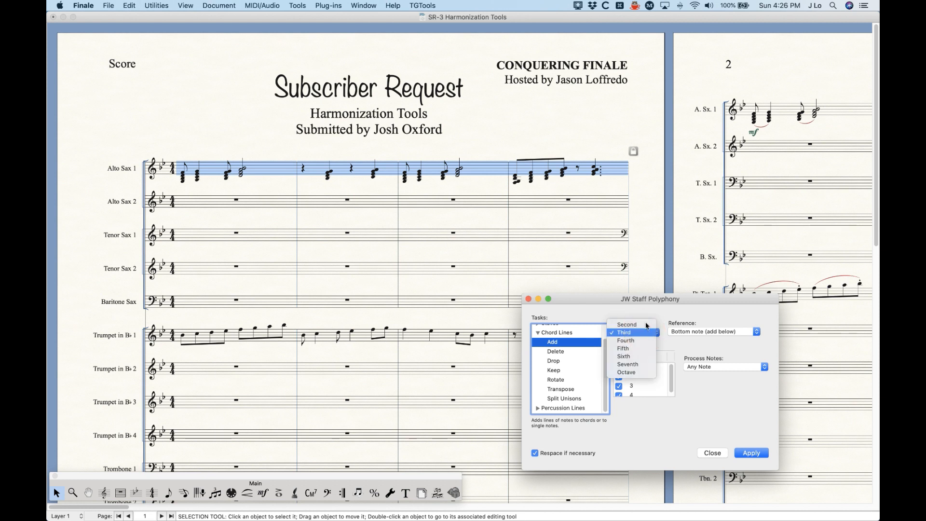
left_click(601, 307)
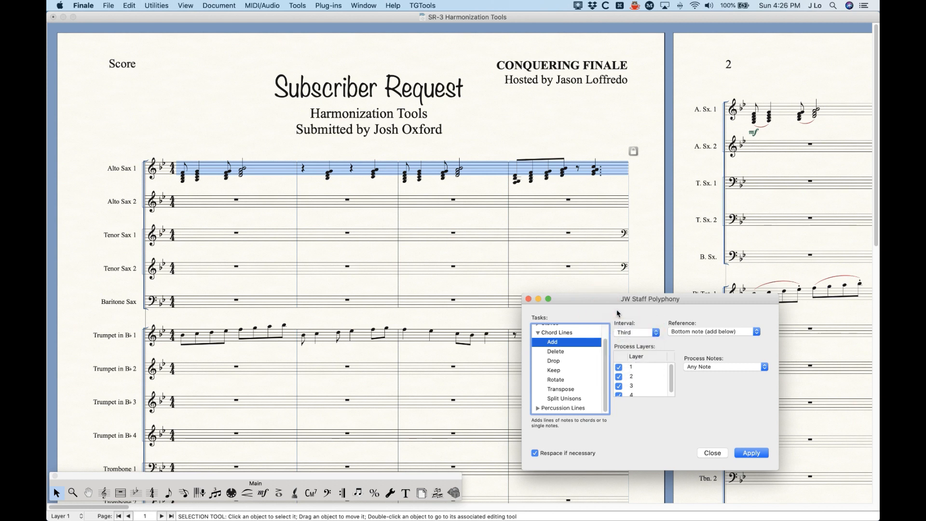
left_click(714, 333)
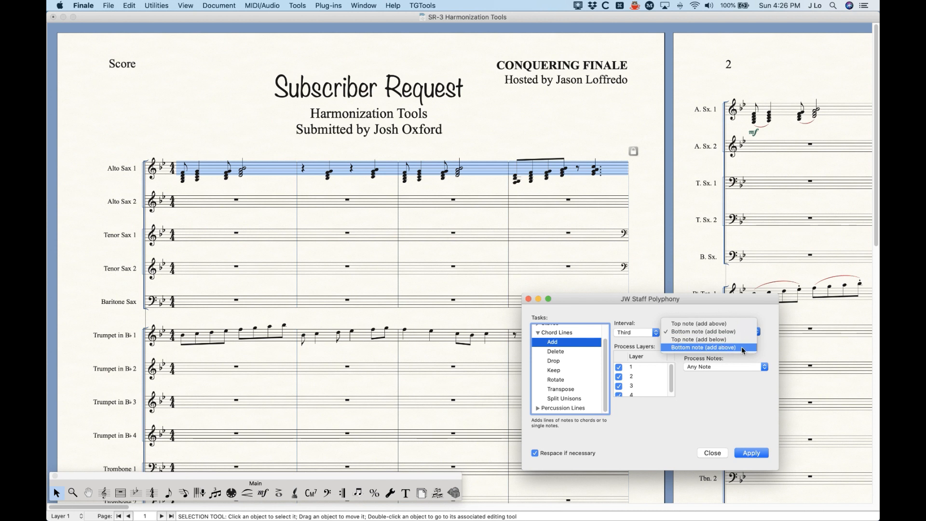
left_click(735, 407)
left_click(723, 366)
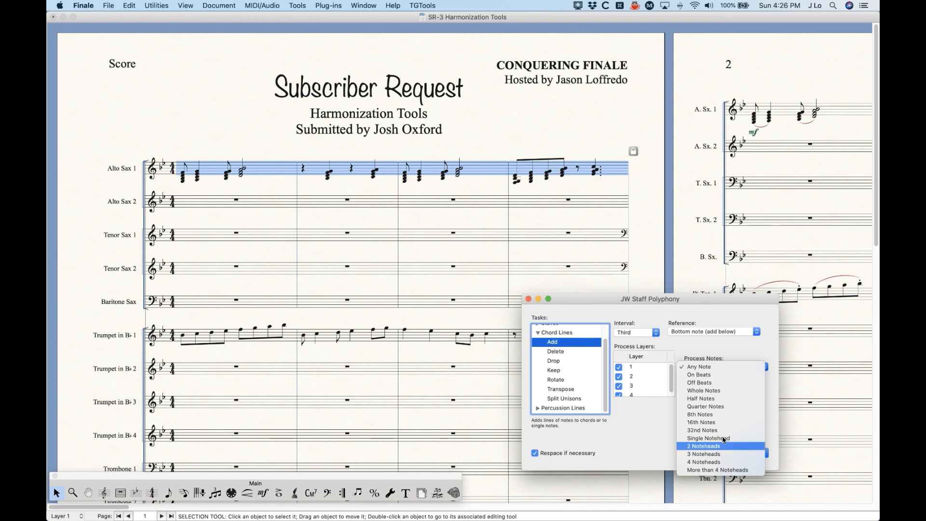
left_click(652, 430)
left_click(626, 332)
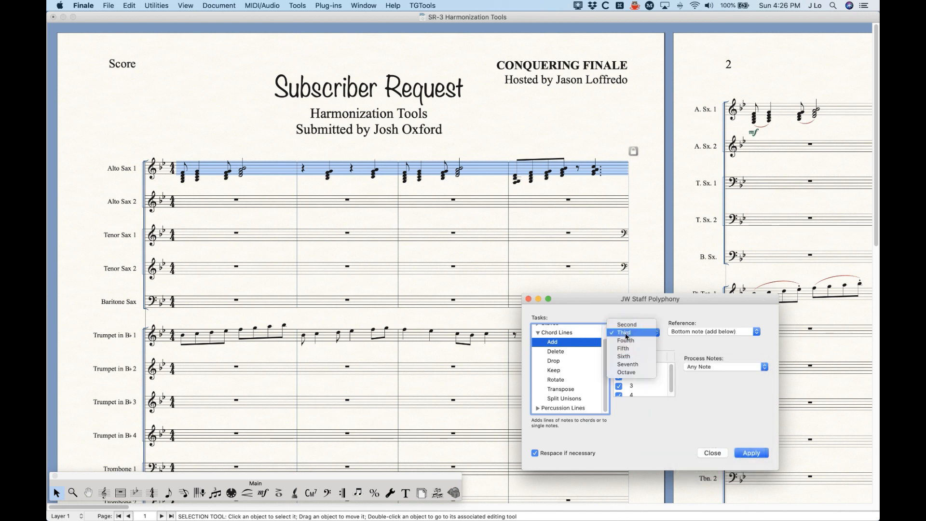
left_click(644, 311)
scroll(646, 384, "down", 1)
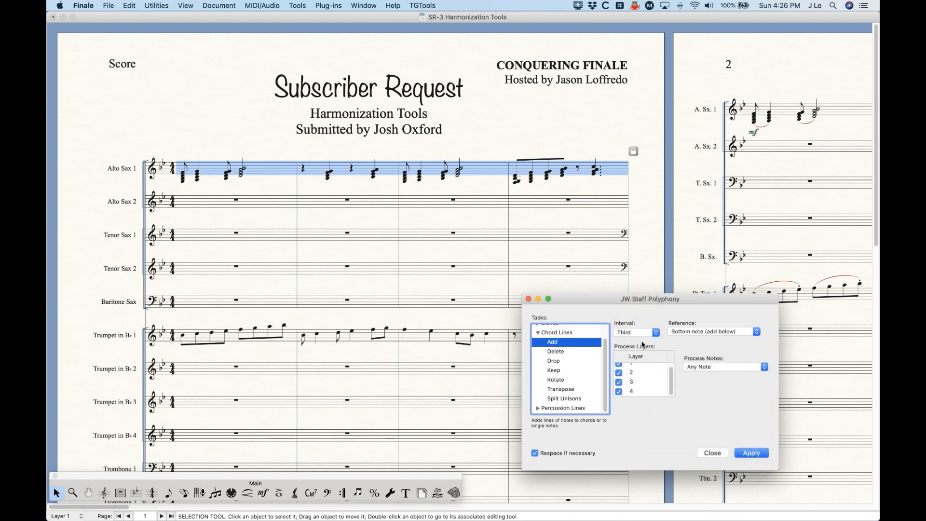
scroll(647, 384, "up", 1)
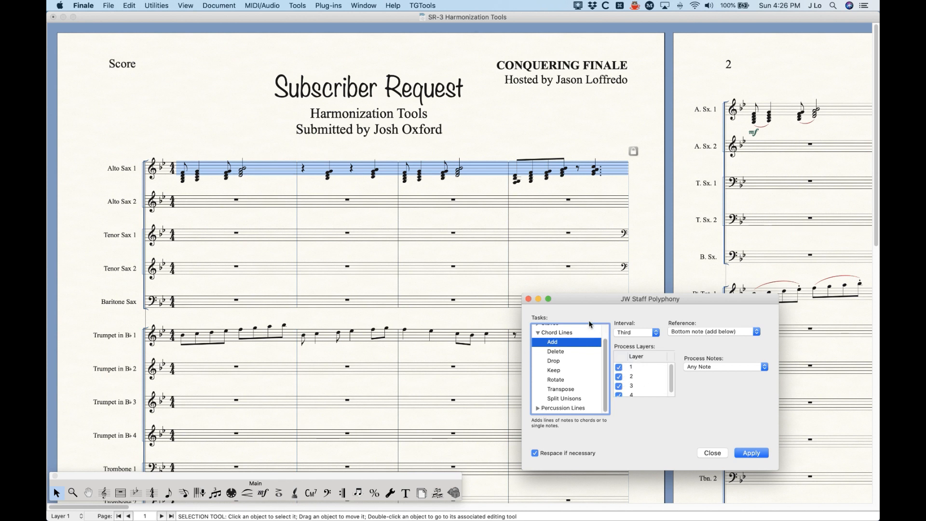
- Delete the top line from the selected Alto Sax 1 chords on page 1, processing any note in all layers
left_click(555, 351)
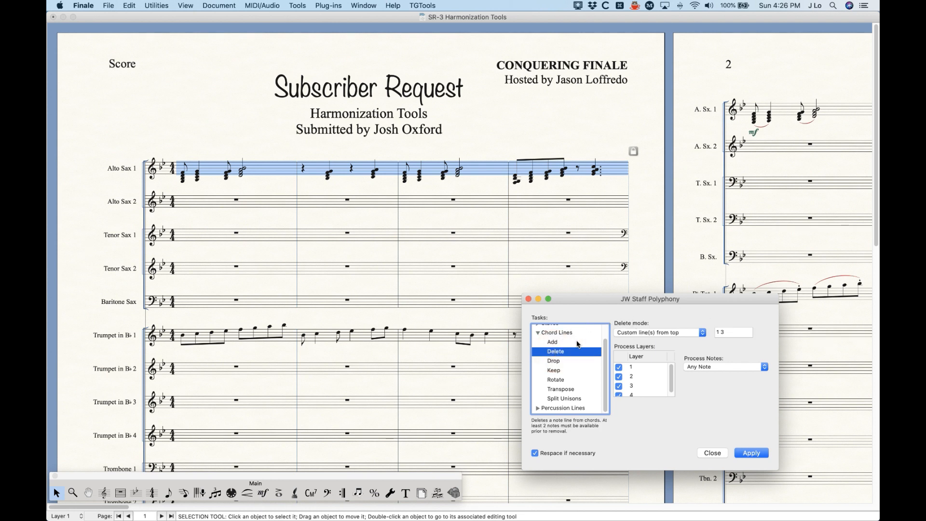
left_click(636, 333)
left_click(637, 300)
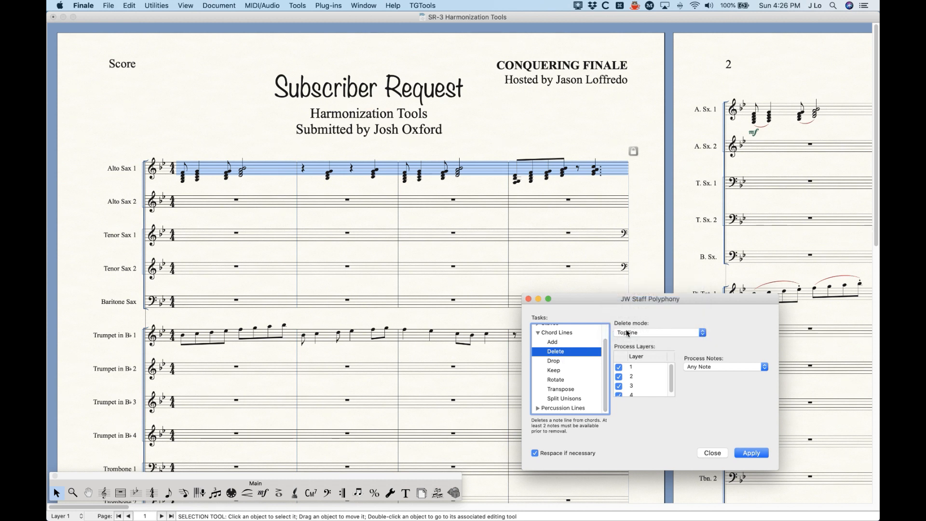
left_click(752, 454)
left_click_drag(206, 146, 257, 163)
- Undo the top line deletion and reselect the four Alto Sax 1 measures on page 1
key("super+z")
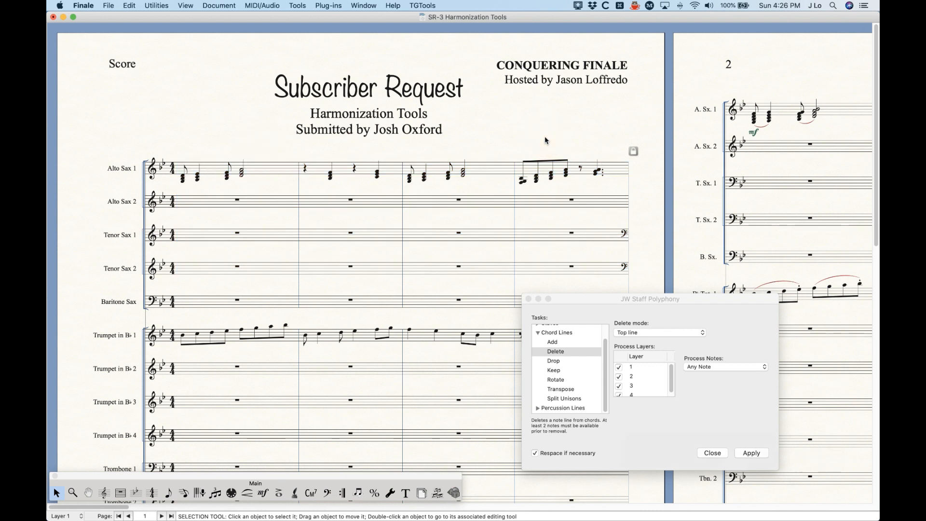
left_click(280, 168)
left_click(588, 169, "shift")
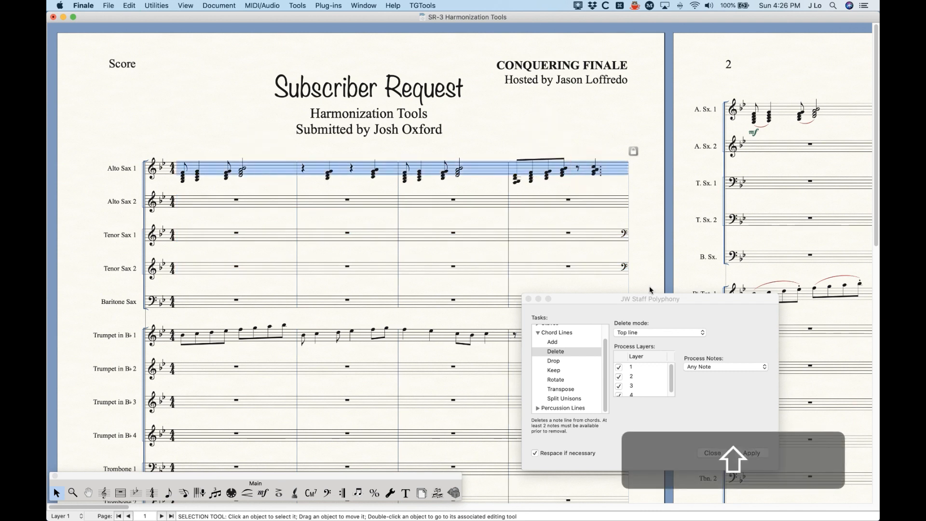
- Delete custom lines 1 3, counted from the top, from the selected Alto Sax 1 chords
left_click(717, 334)
left_click(649, 333)
key("Down")
key("Down")
key("Down")
key("Down")
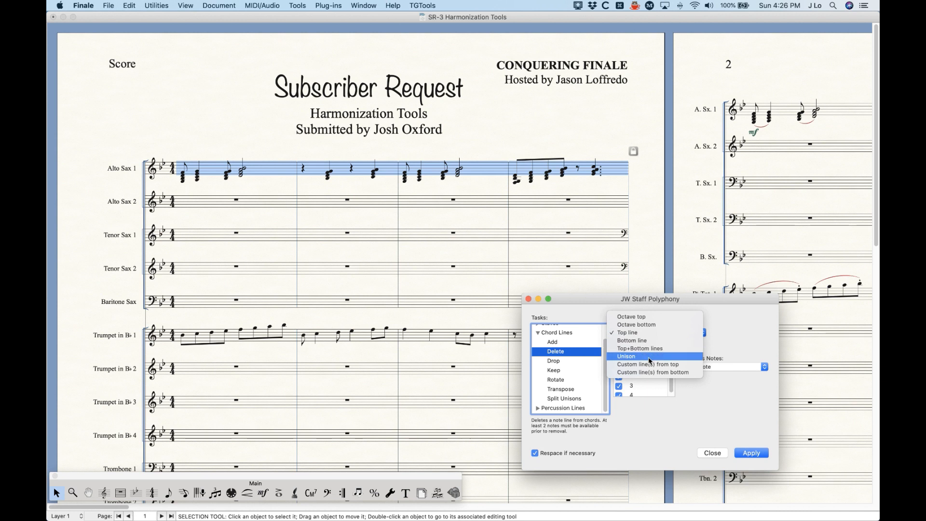
key("Return")
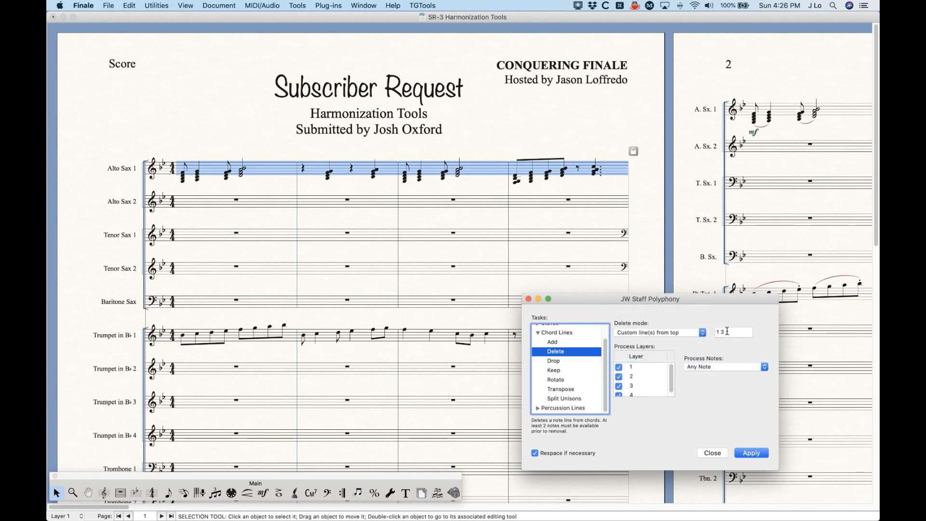
left_click(726, 331)
left_click(750, 452)
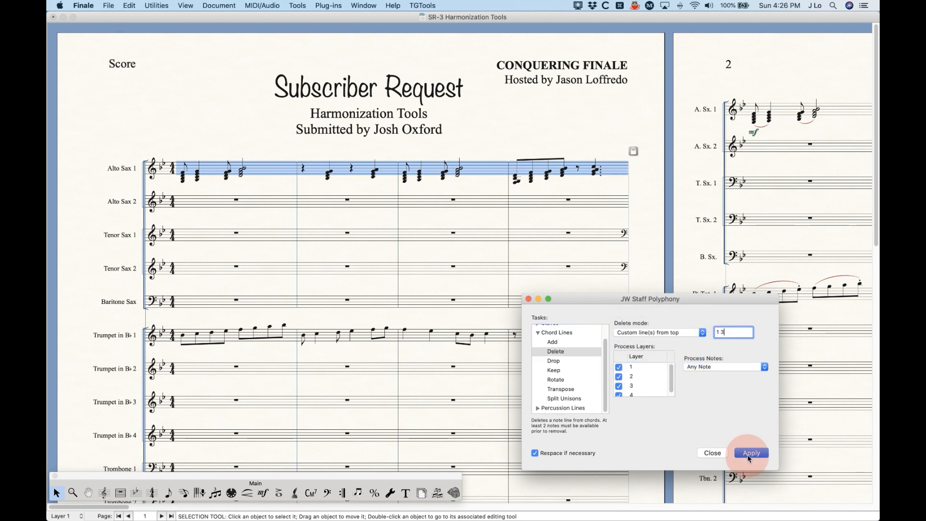
left_click(230, 136)
left_click(249, 153)
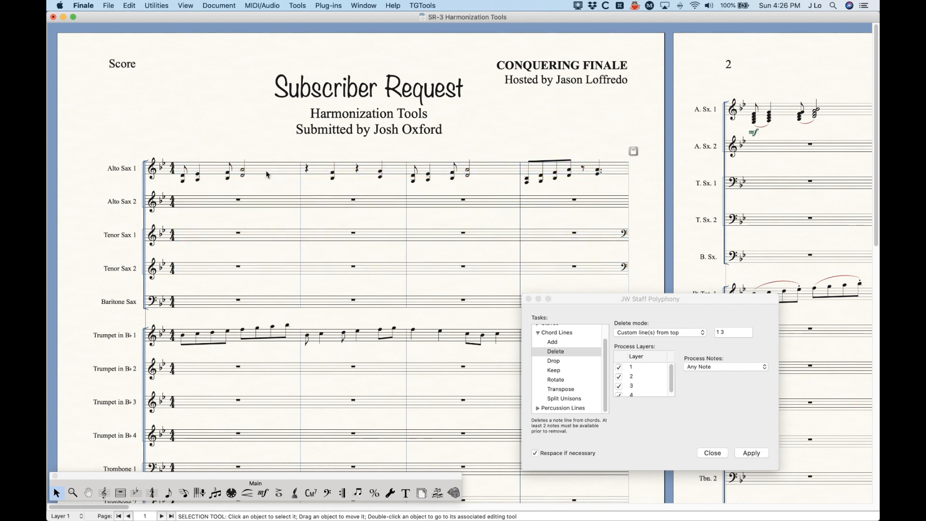
- Undo the custom line deletion and reselect the four Alto Sax 1 measures on page 1
key("super+z")
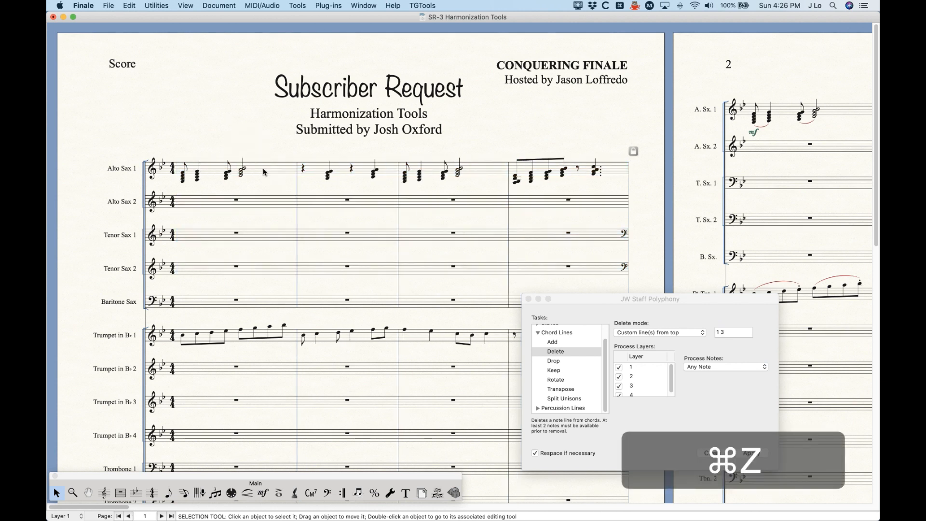
left_click(264, 172)
left_click(581, 164, "shift")
left_click(578, 336)
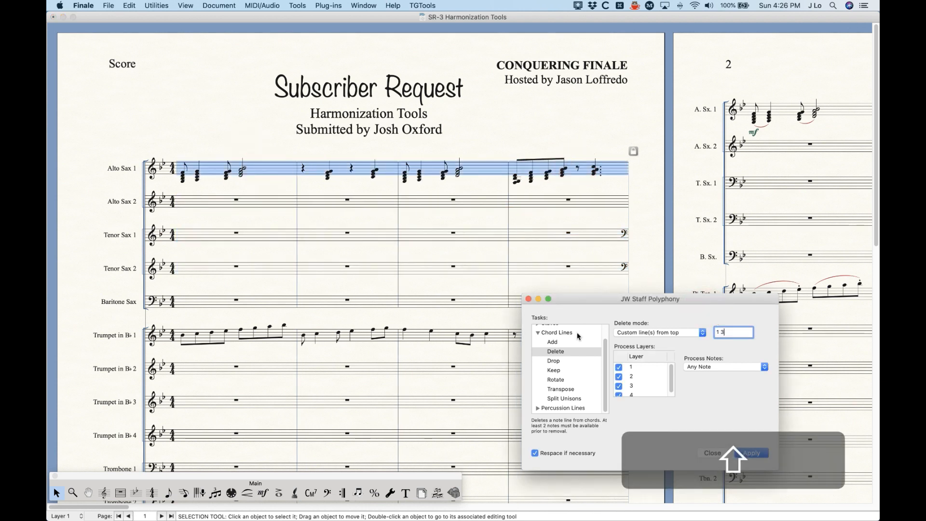
- Choose the Drop task for chord lines and look at its drop method and chord options
left_click(555, 361)
left_click(657, 333)
left_click(636, 333)
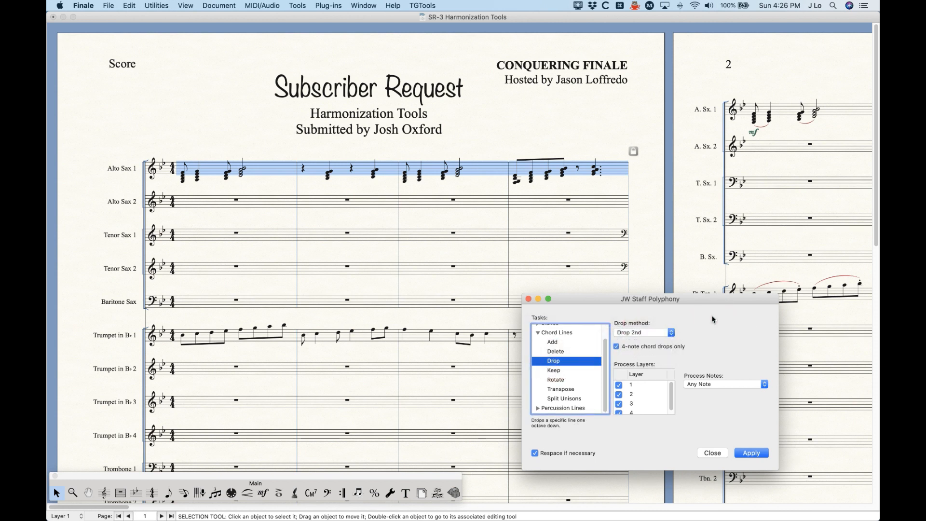
- Keep only the top line of the selected Alto Sax 1 chords, removing the other chord notes
left_click(555, 372)
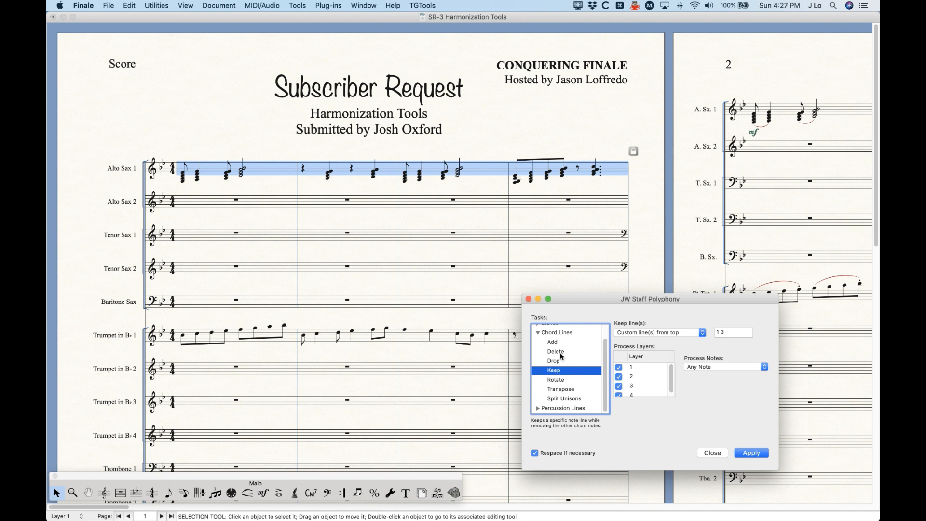
left_click(651, 333)
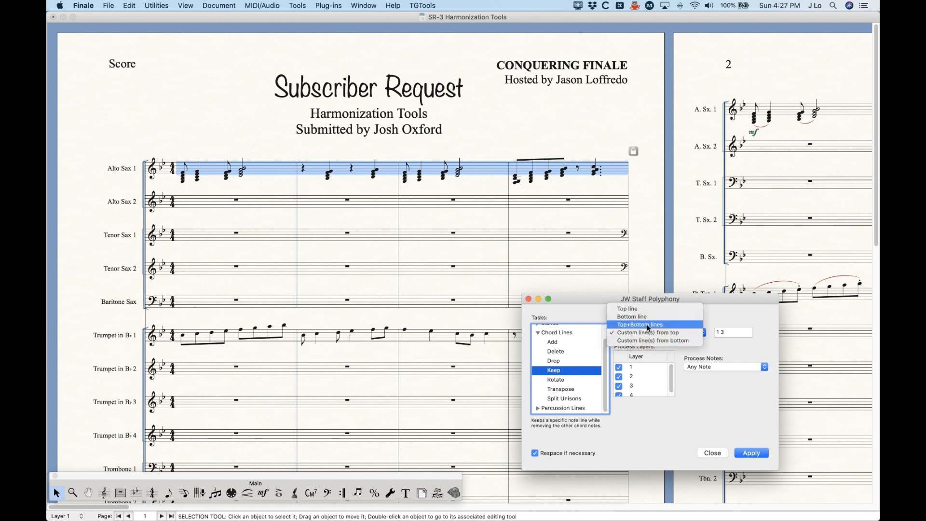
left_click(642, 309)
left_click(750, 453)
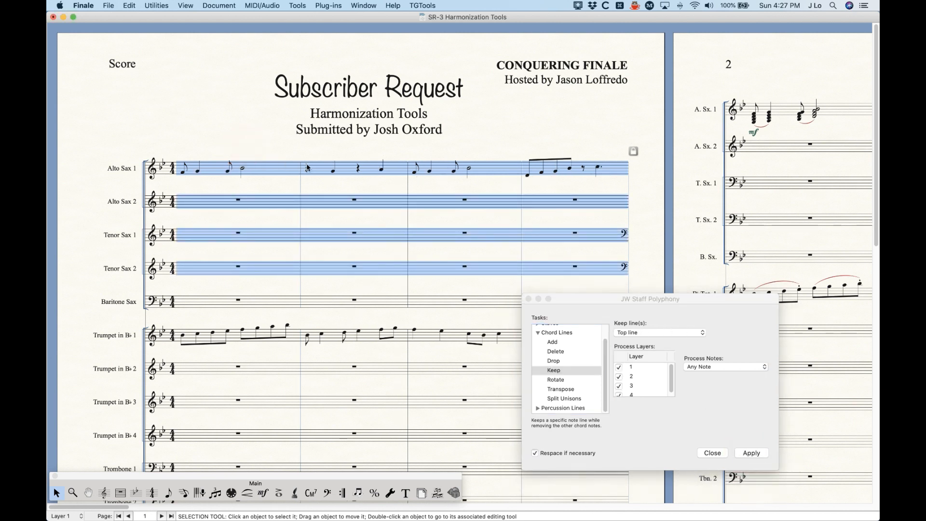
- Undo the Keep task and reselect the four Alto Sax 1 measures on page 1
key("super+z")
left_click(272, 161)
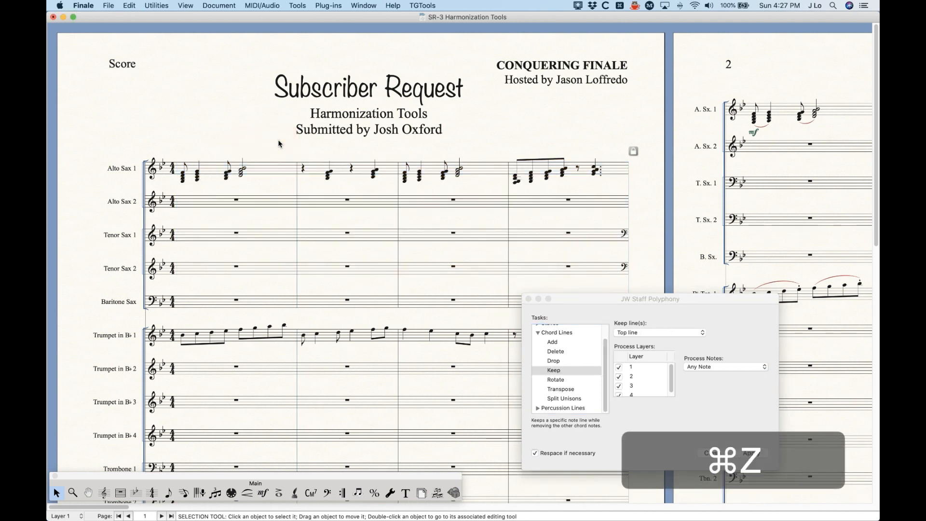
left_click(272, 167)
left_click(596, 167, "shift")
left_click(697, 342)
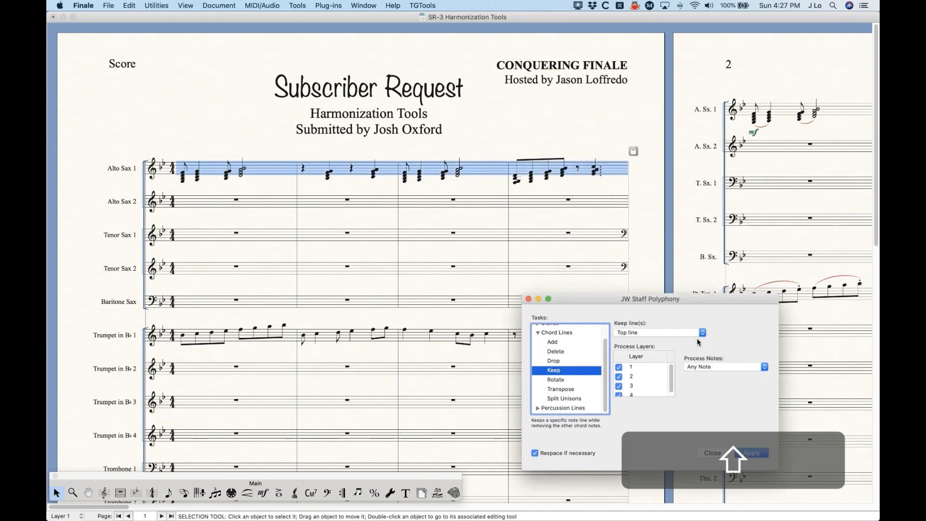
- Rotate the selected Alto Sax 1 chords upward, processing any note in all layers
left_click(556, 380)
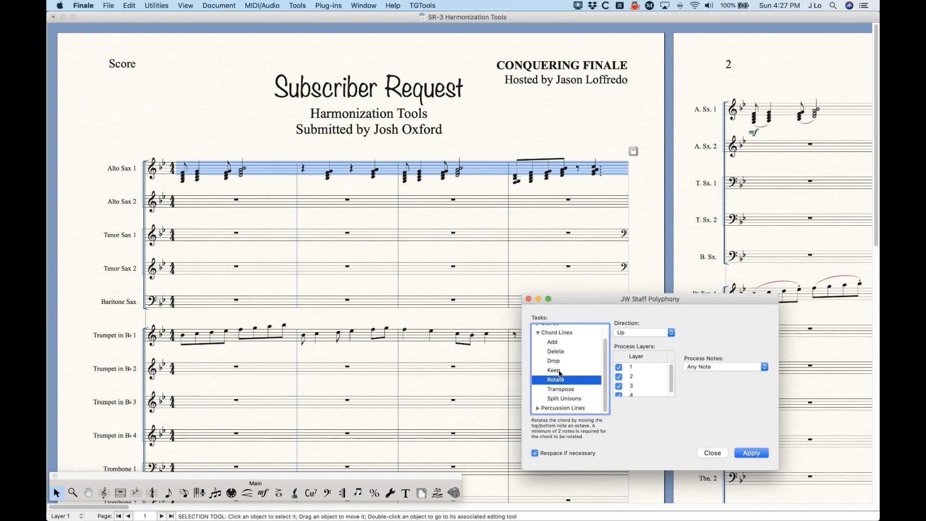
left_click(750, 453)
left_click(236, 154)
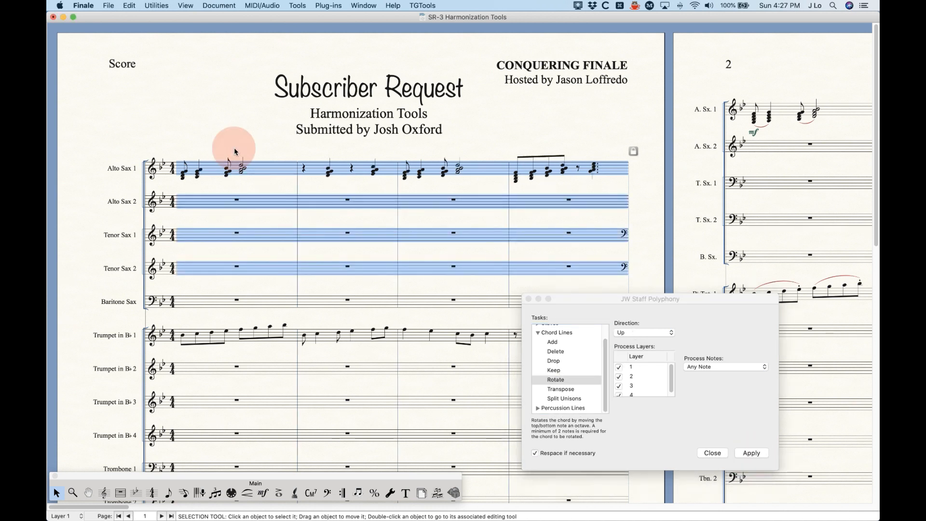
- Undo the chord rotation and reselect the four Alto Sax 1 measures on page 1
left_click(255, 167)
key("super+z")
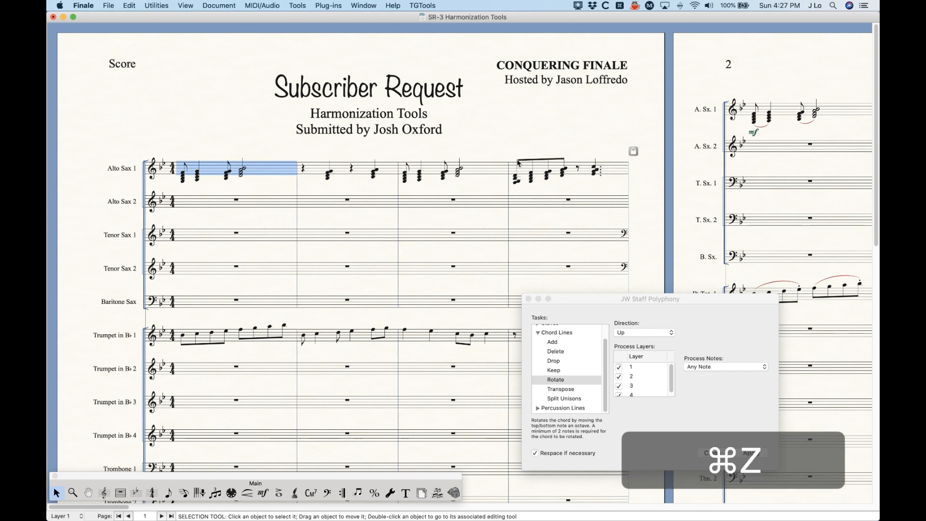
left_click(623, 169, "shift")
left_click(723, 331)
- Transpose only the top line of the selected Alto Sax 1 chords up a third
key("Down")
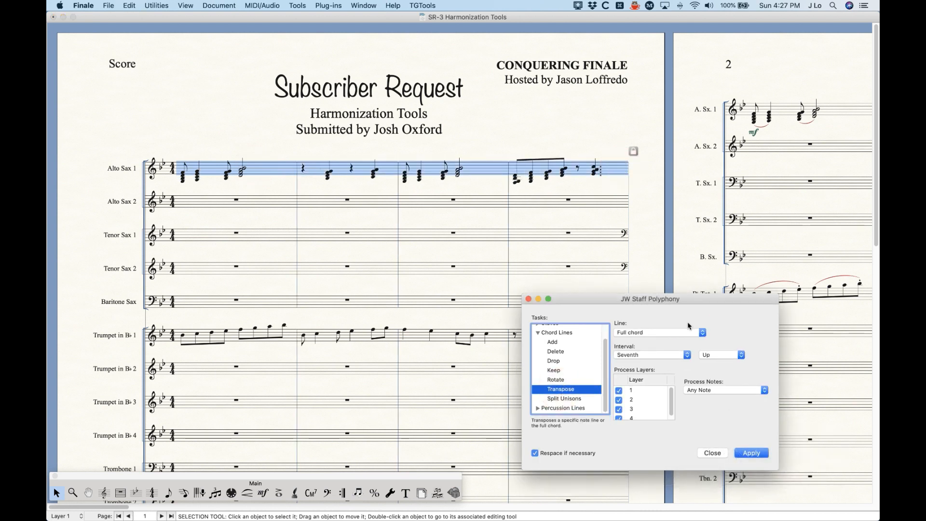
left_click(654, 331)
left_click(633, 341)
left_click(649, 351)
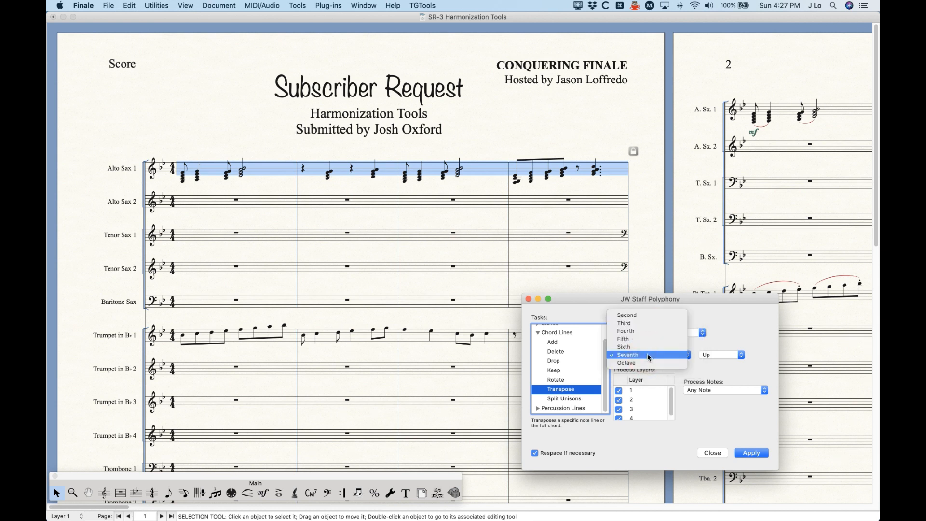
left_click(637, 322)
left_click(750, 452)
left_click(253, 140)
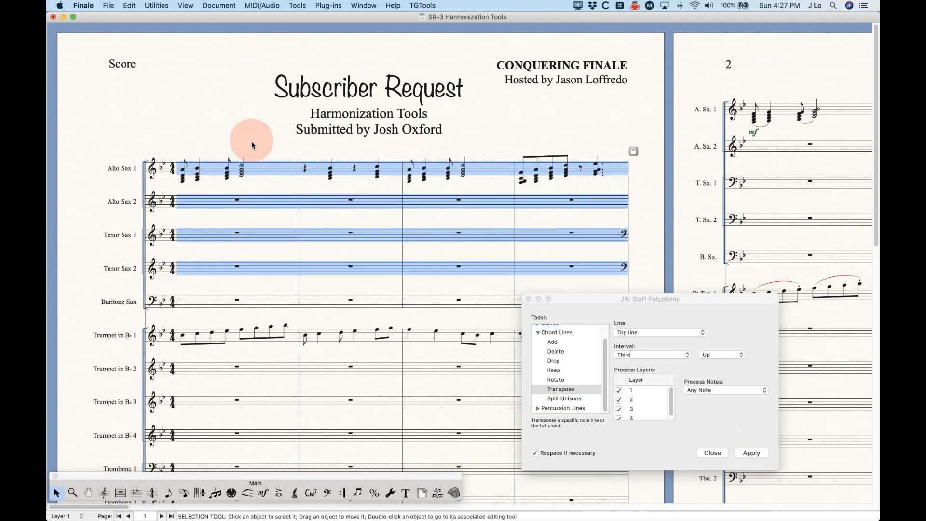
- Undo the top line transposition and reselect the four Alto Sax 1 measures on page 1
key("super+z")
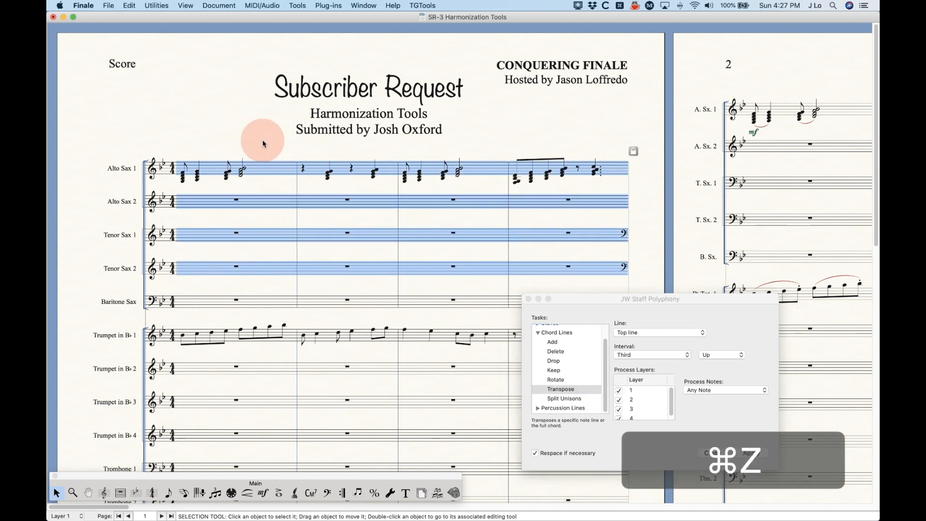
left_click(263, 143)
left_click(271, 167)
left_click(577, 167, "shift")
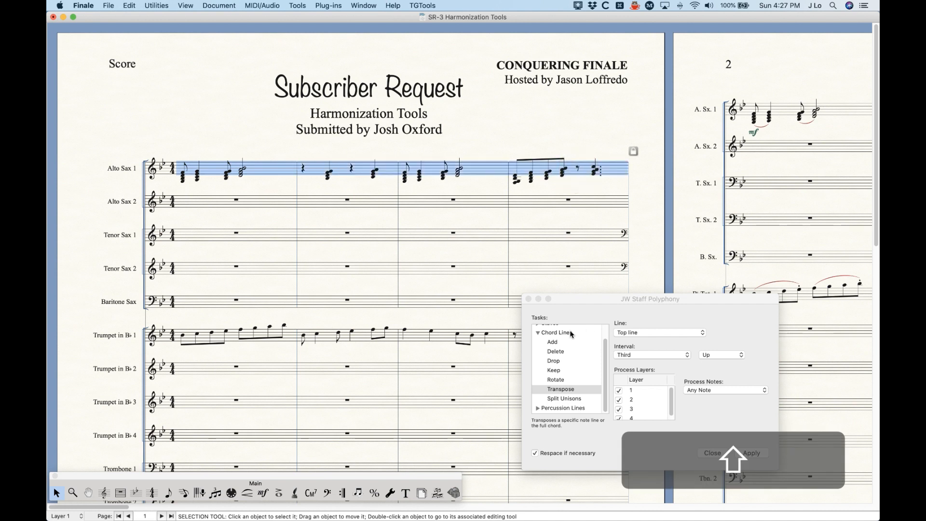
- Look at the Split Unisons options for chord lines and collapse the Chord Lines task group
left_click(559, 392)
left_click(559, 399)
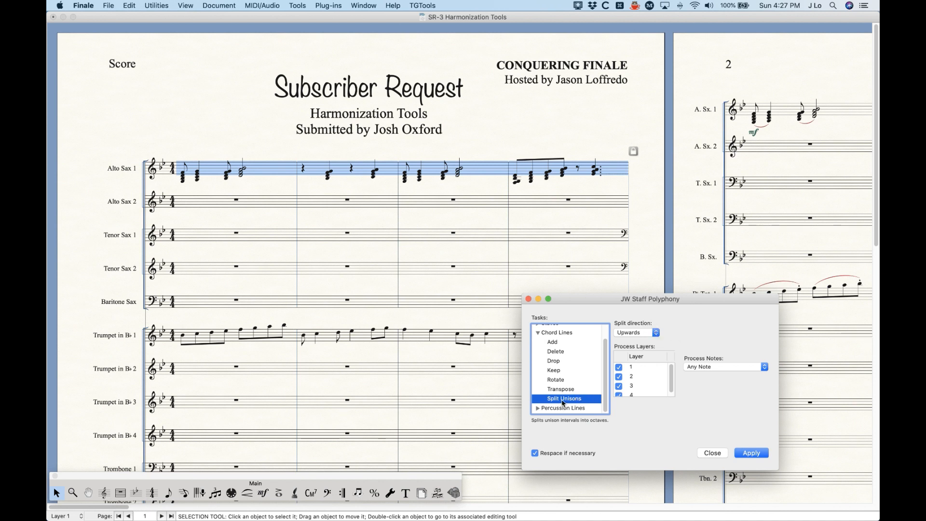
left_click(537, 332)
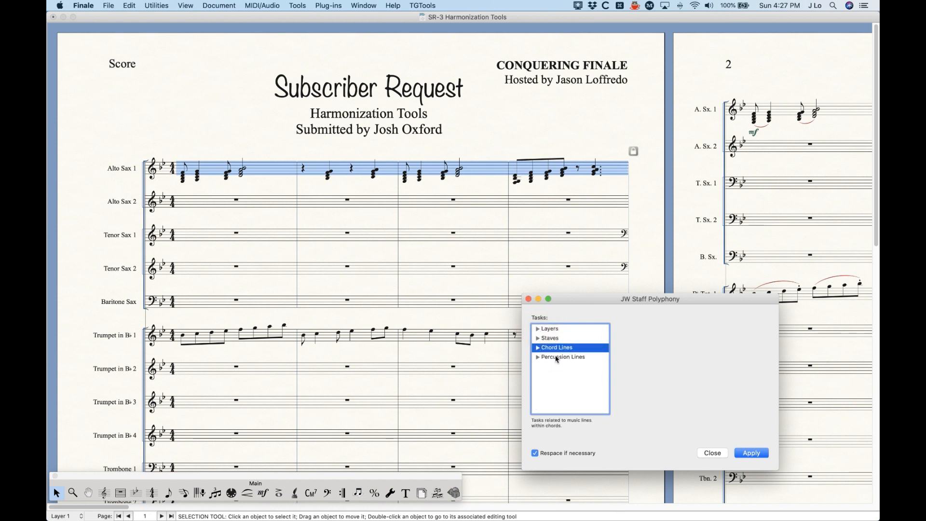
- Examine the Add, Delete and Keep tasks for percussion lines and collapse the Percussion Lines group
left_click(557, 358)
left_click(537, 357)
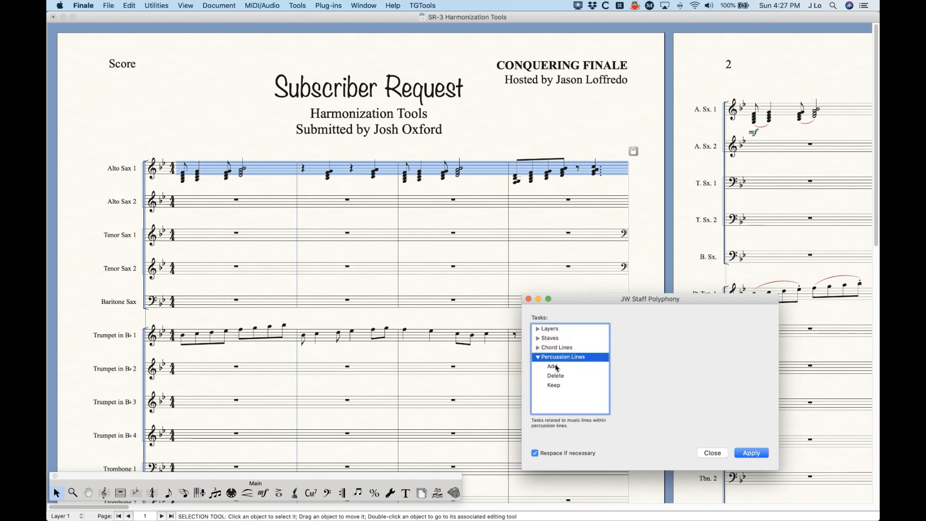
left_click(555, 368)
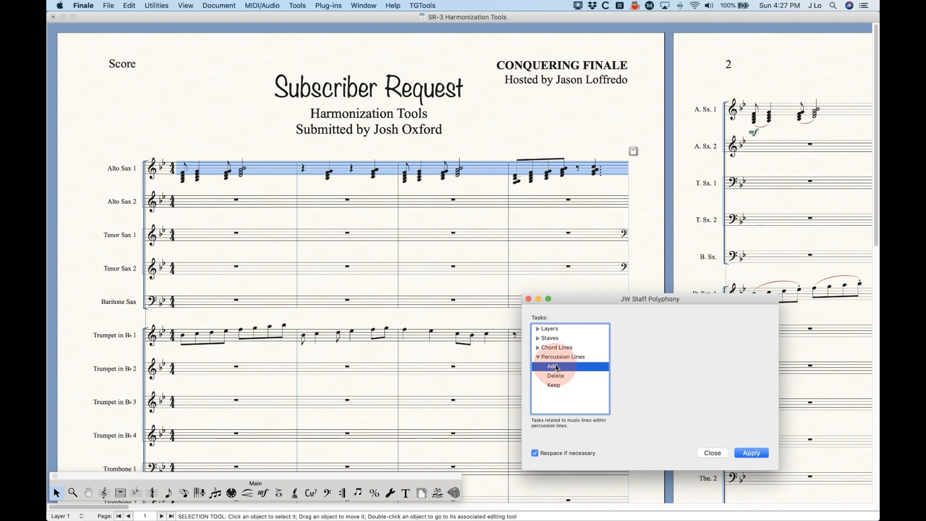
left_click(555, 376)
left_click(553, 367)
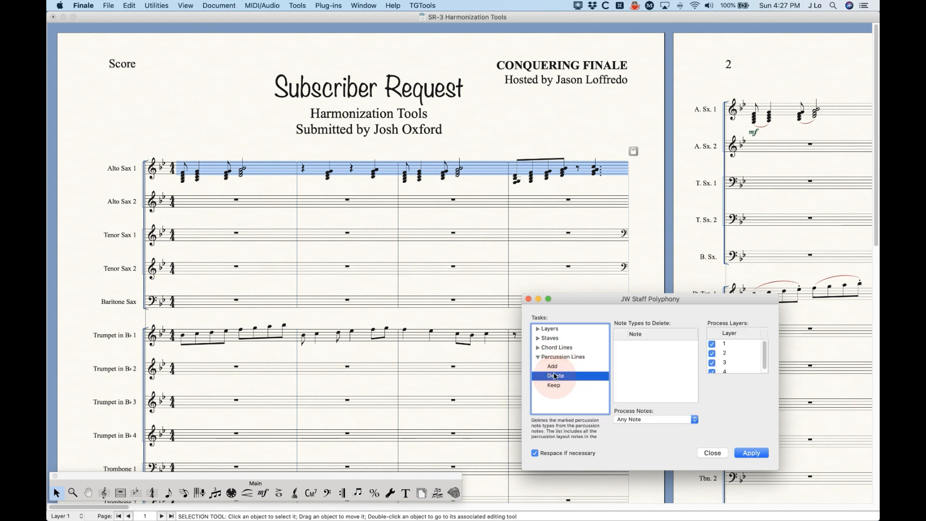
left_click(538, 357)
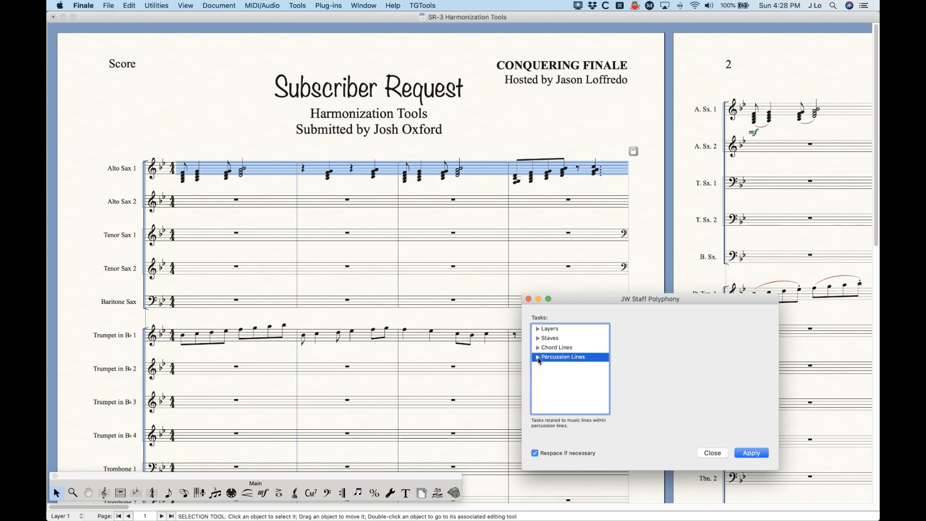
left_click(538, 357)
left_click(537, 357)
- Review the Layers, Staves and Chord Lines task groups and leave them collapsed
left_click(553, 329)
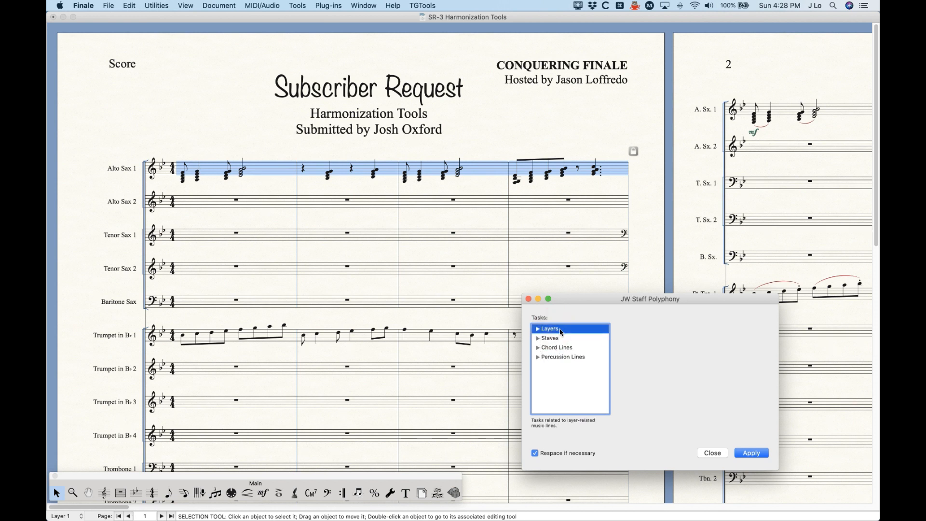
left_click(544, 338)
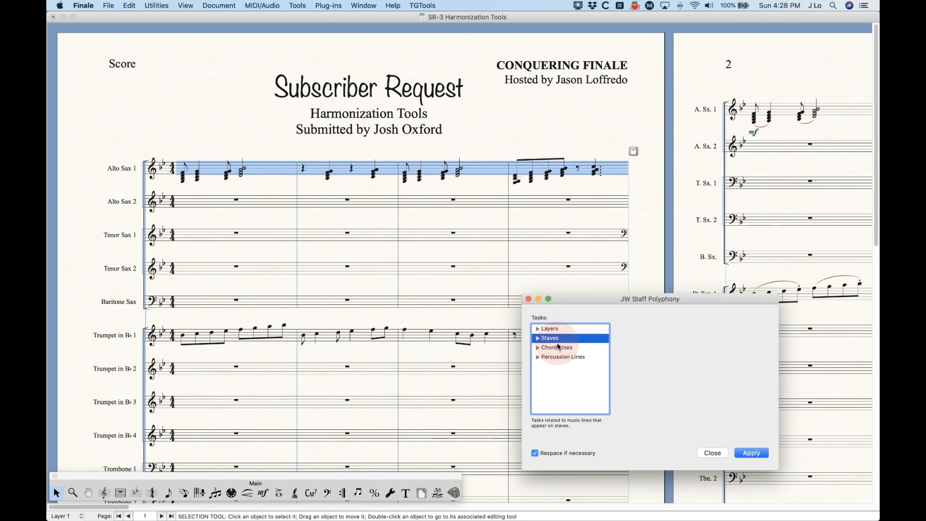
left_click(538, 339)
left_click(538, 339)
left_click(539, 347)
left_click(539, 347)
- Close JW Staff Polyphony and clear the measure selection in the score
left_click_drag(641, 297, 497, 206)
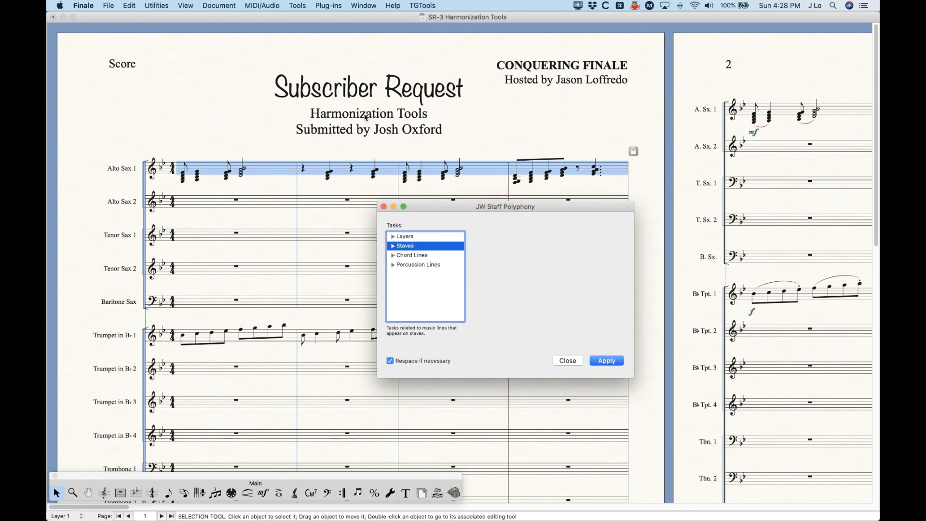
left_click(568, 361)
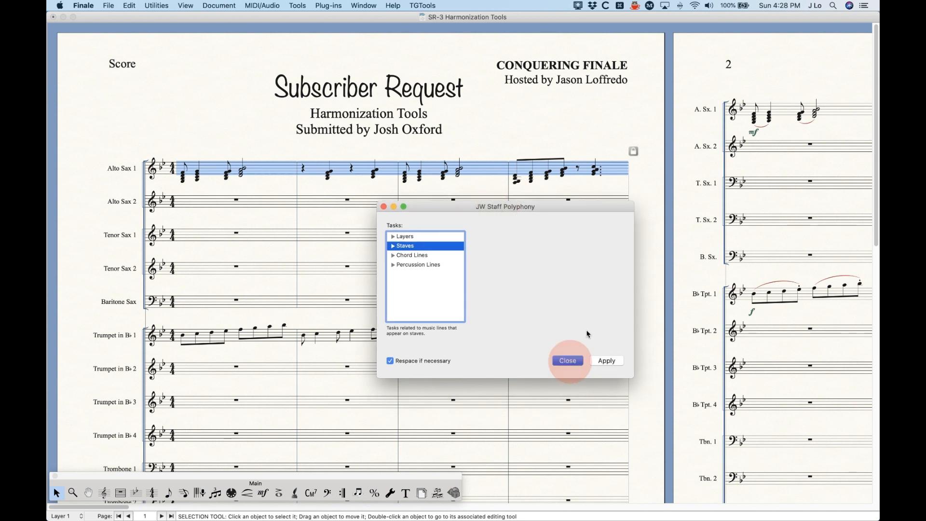
left_click(455, 139)
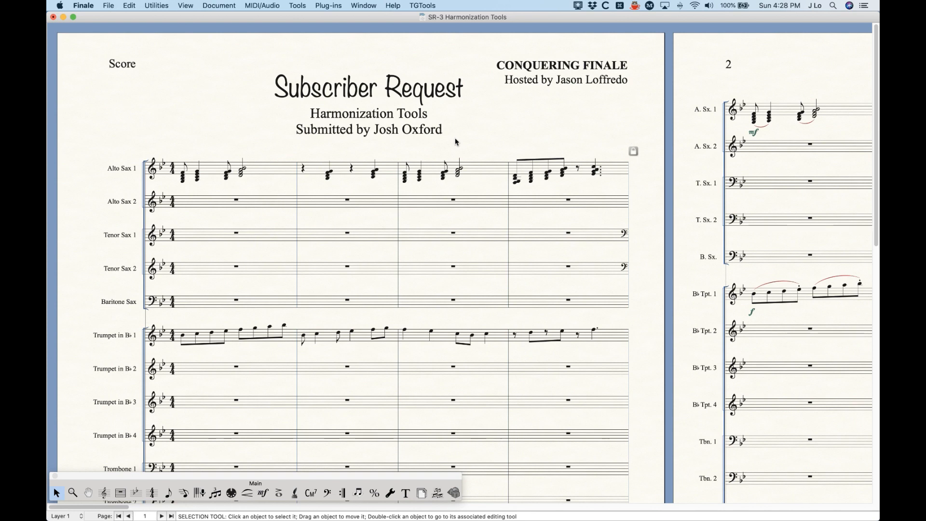
key("super+minus")
key("super+minus")
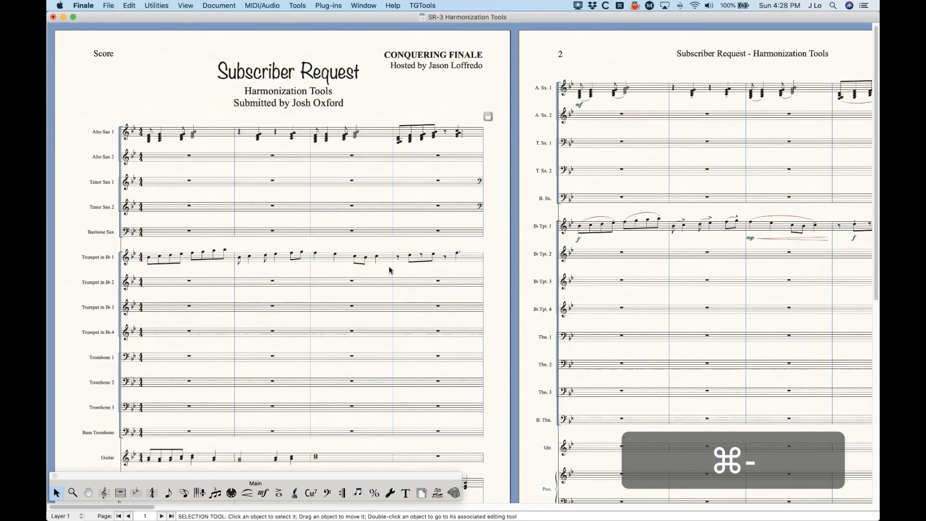
key("super+minus")
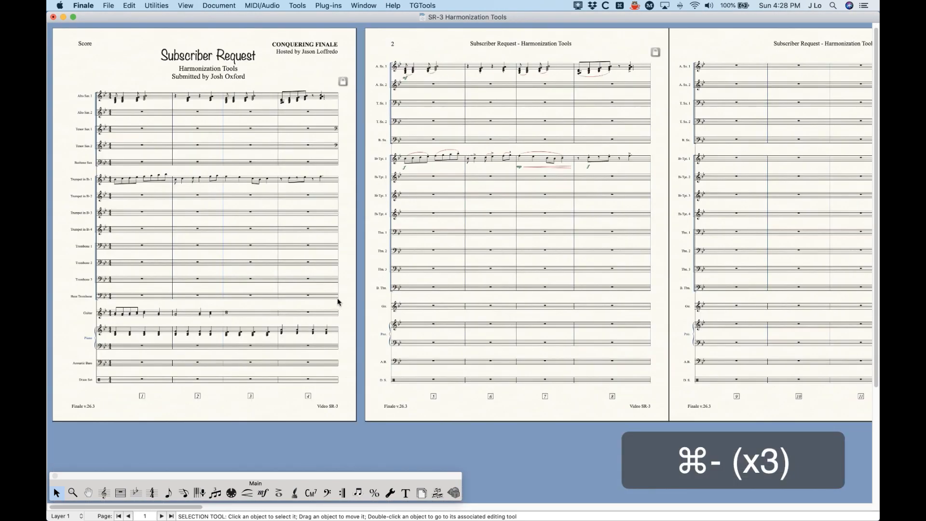
left_click(132, 73)
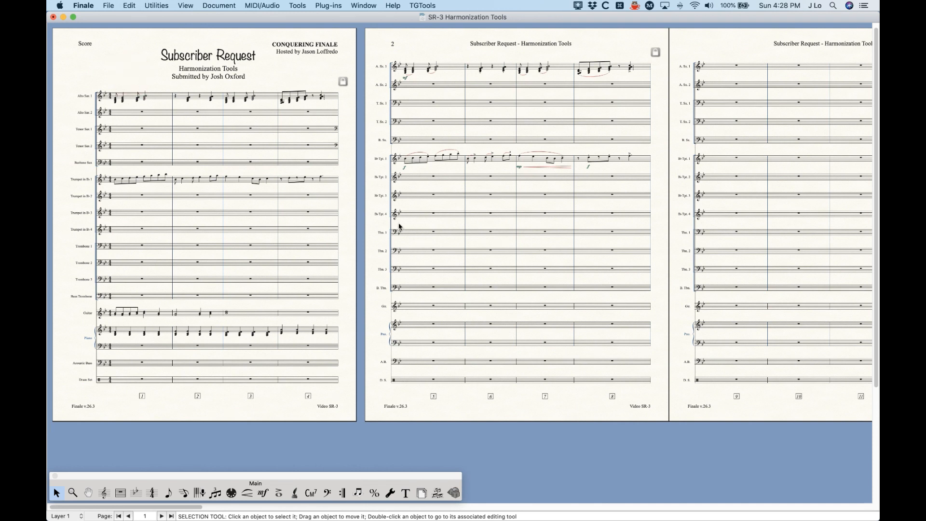
left_click(324, 6)
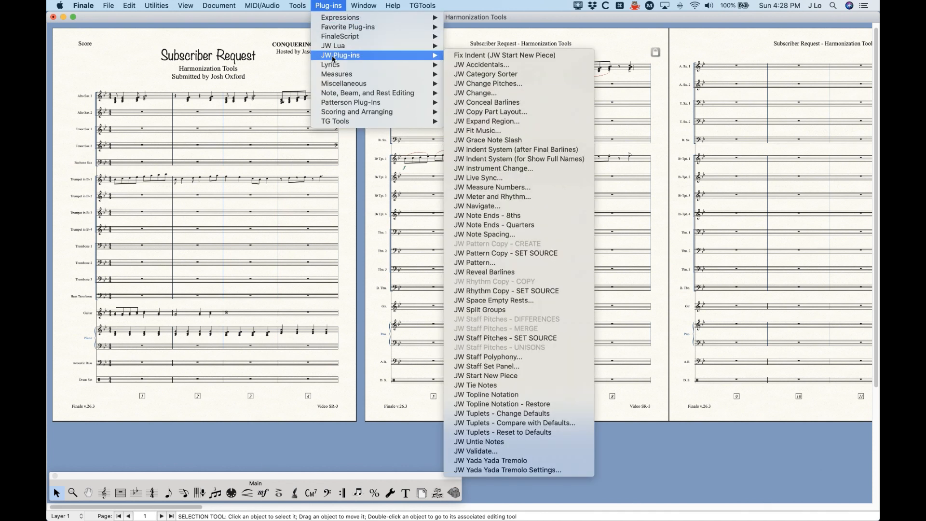
left_click(332, 4)
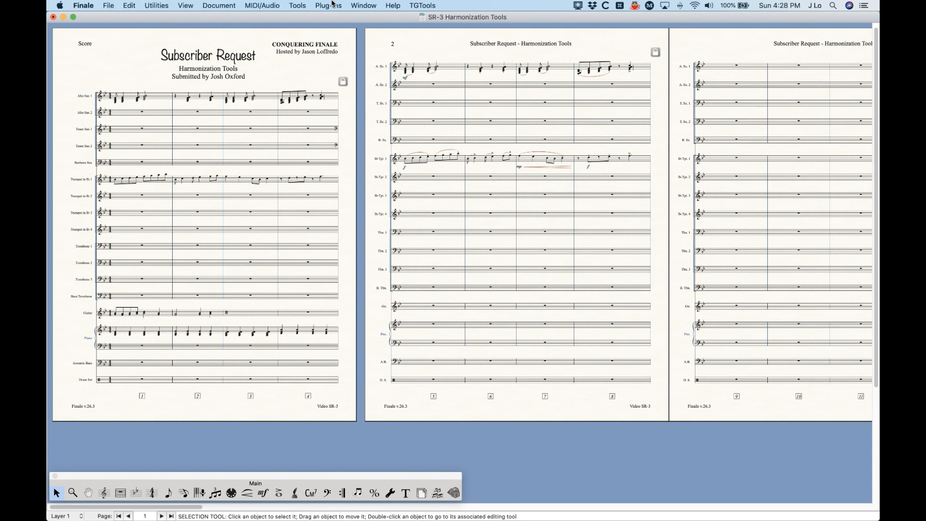
left_click(141, 71)
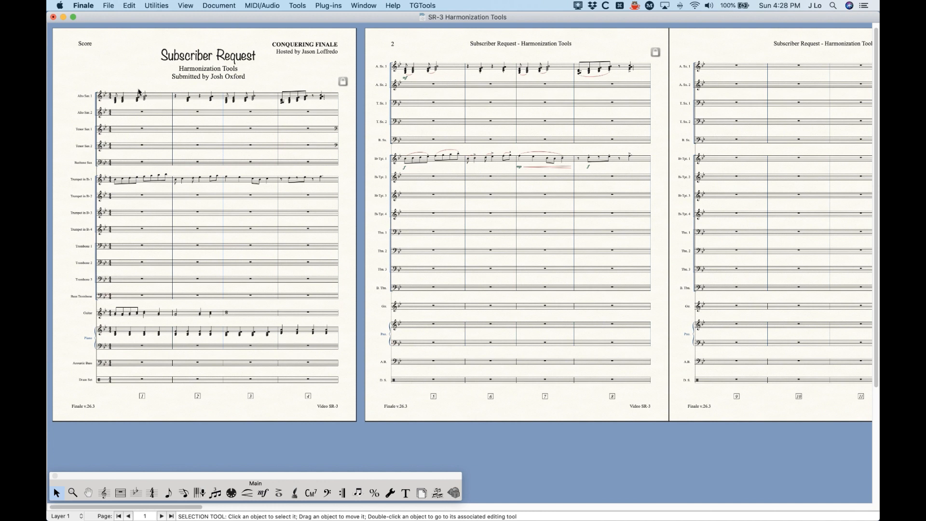